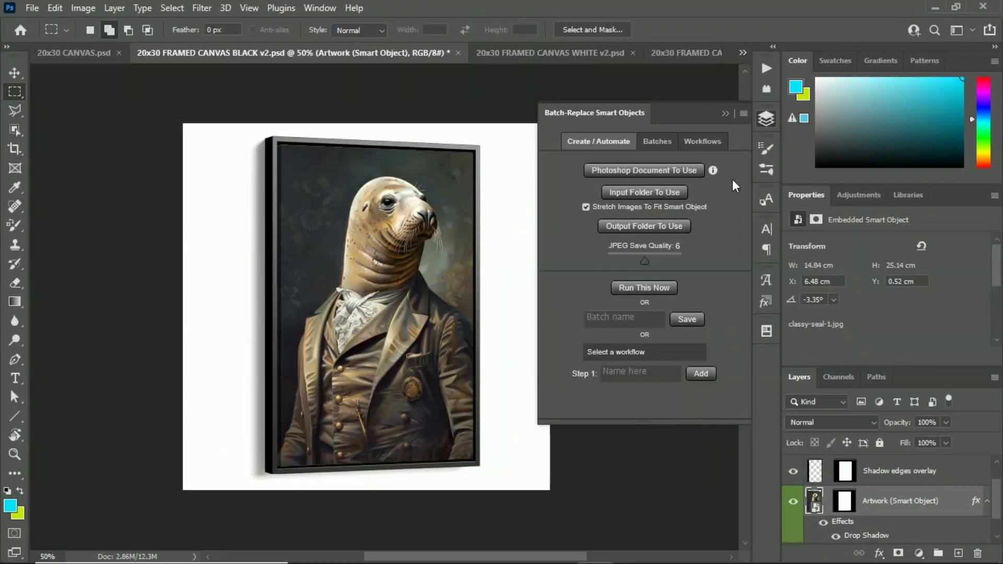
Choose 20x30 FRAMED CANVAS BLACK v2.psd from the MOCKUP AUTOMATION folder as the Photoshop document for the batch replacement.
{"action": "left_click", "coordinate": [695, 170]}
{"action": "left_click", "coordinate": [282, 35]}
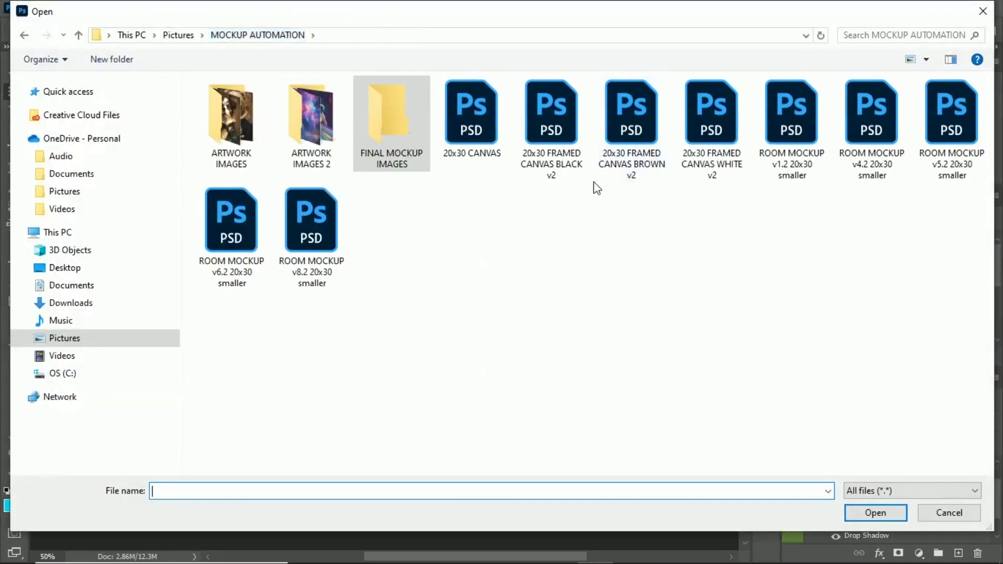
{"action": "double_click", "coordinate": [574, 133]}
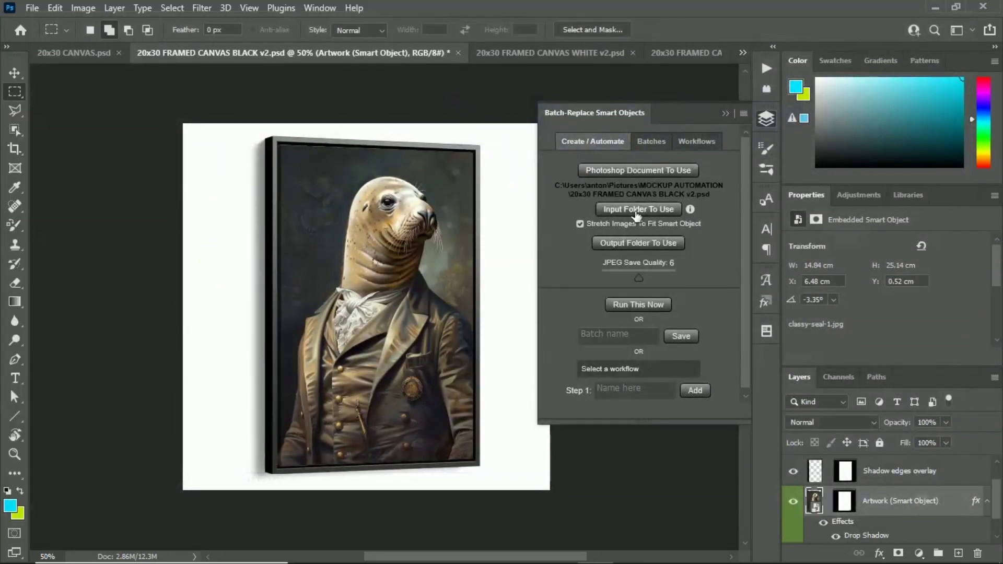
Set ARTWORK IMAGES as the input folder and FINAL MOCKUP IMAGES as the output folder for the batch replacement.
{"action": "left_click", "coordinate": [651, 215]}
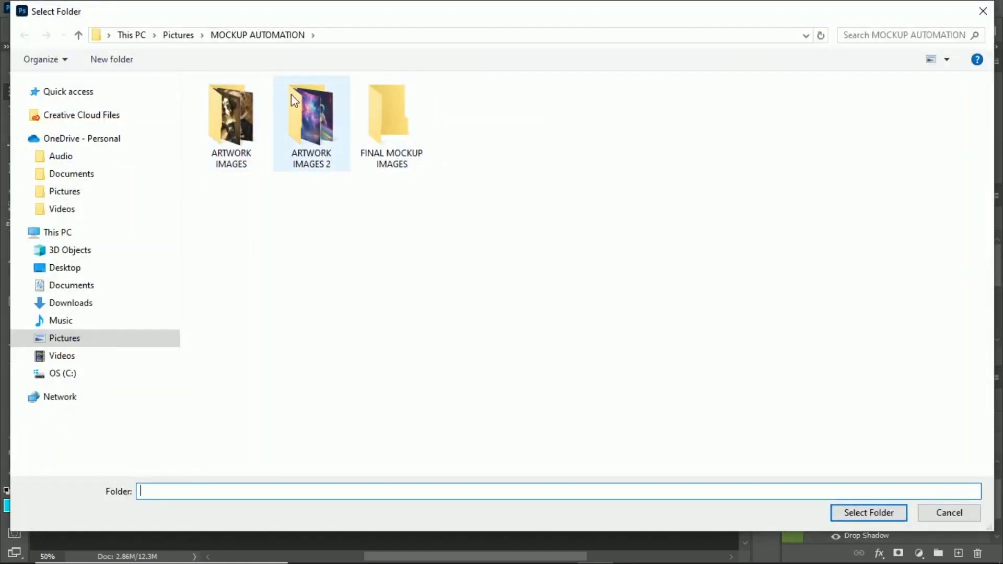
{"action": "left_click", "coordinate": [227, 123]}
{"action": "double_click", "coordinate": [227, 123]}
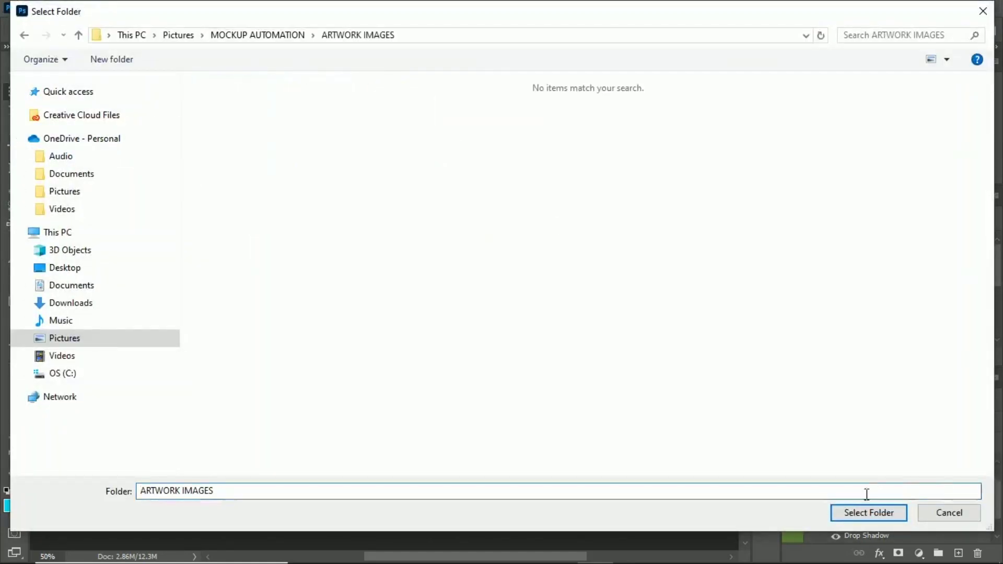
{"action": "left_click", "coordinate": [869, 512]}
{"action": "left_click", "coordinate": [618, 258]}
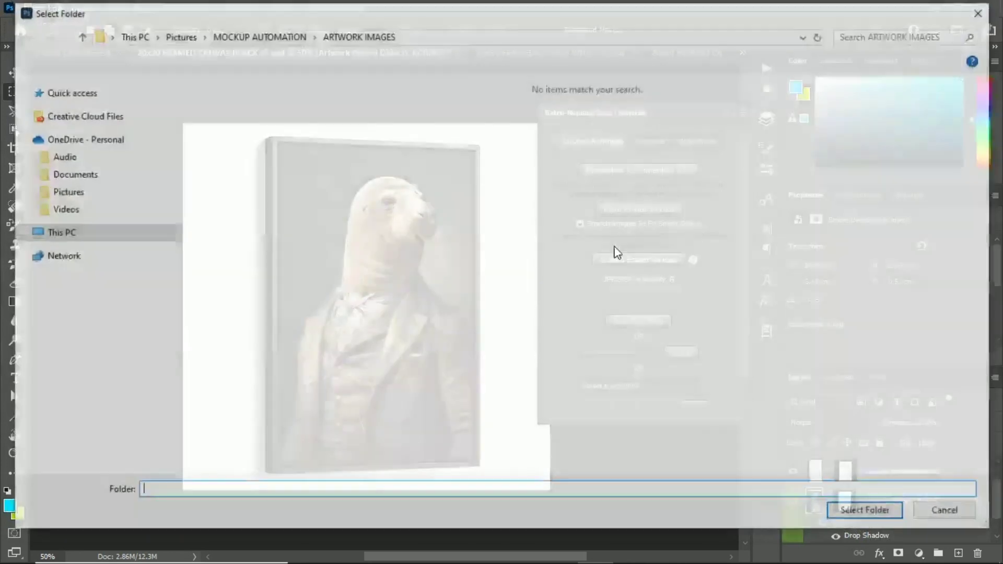
{"action": "left_click", "coordinate": [281, 42]}
{"action": "double_click", "coordinate": [426, 159]}
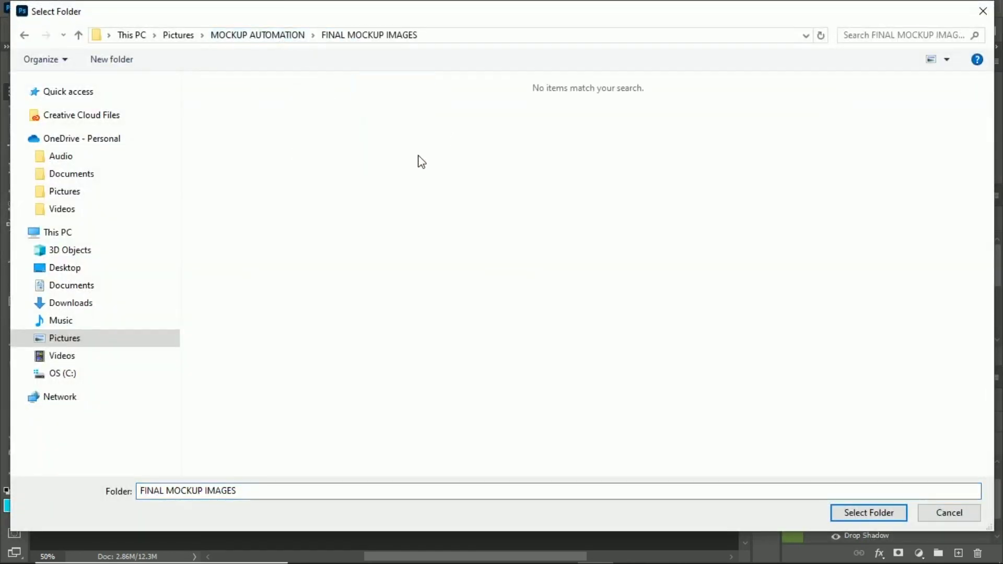
{"action": "left_click", "coordinate": [878, 514]}
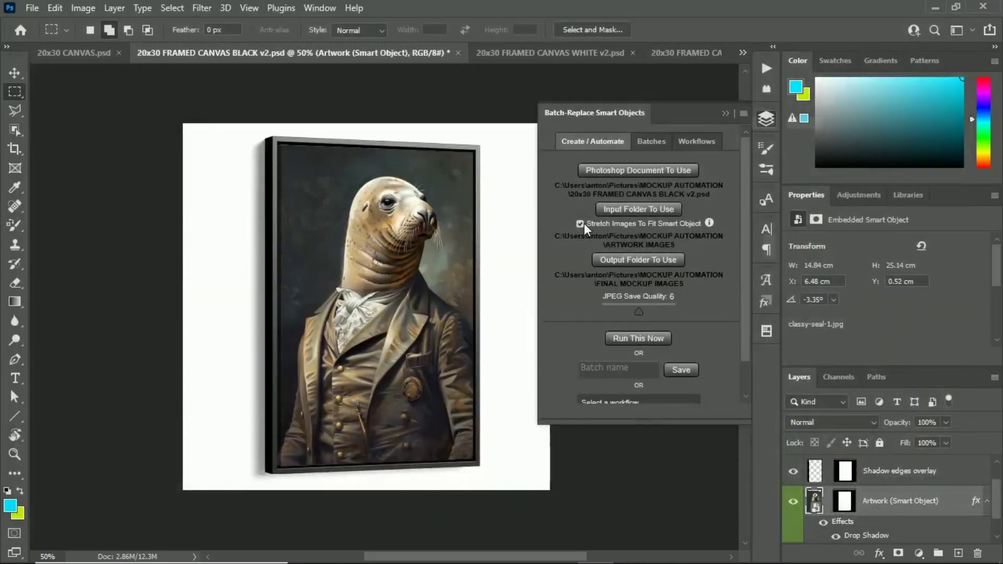
Run the black framed canvas replacement immediately, with stretching images to fit the smart object turned off.
{"action": "left_click", "coordinate": [649, 340]}
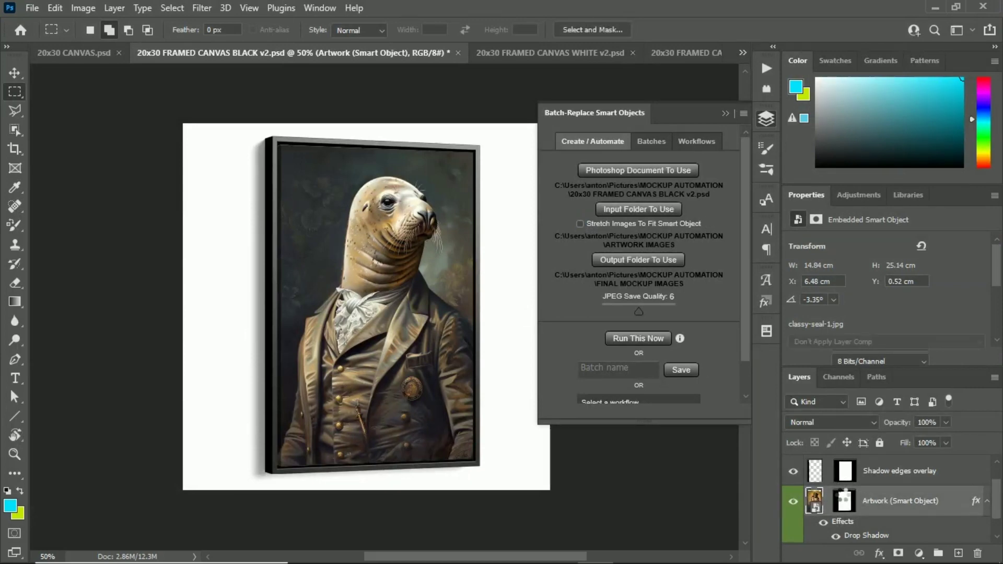
{"action": "key", "text": "alt+Tab"}
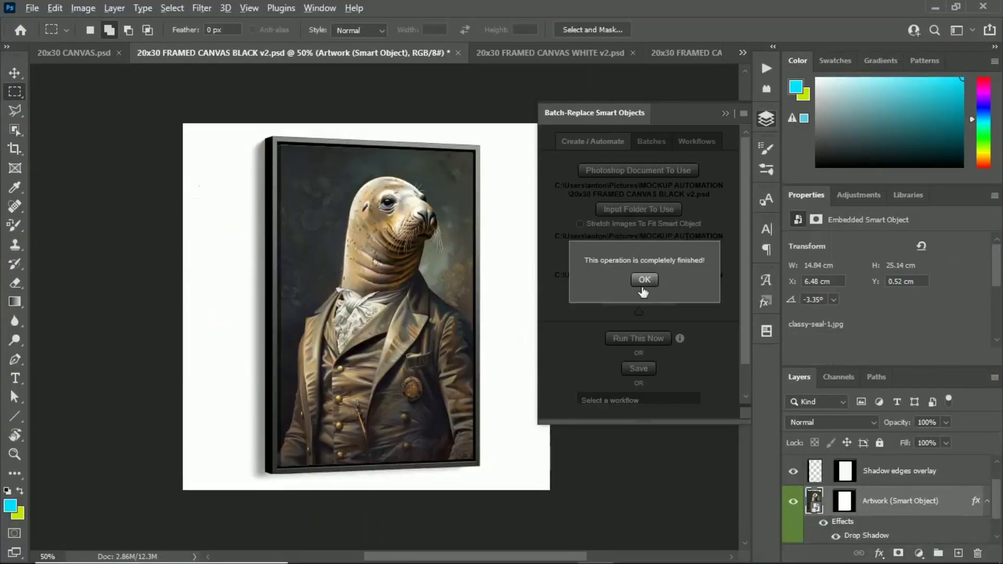
{"action": "left_click", "coordinate": [644, 280]}
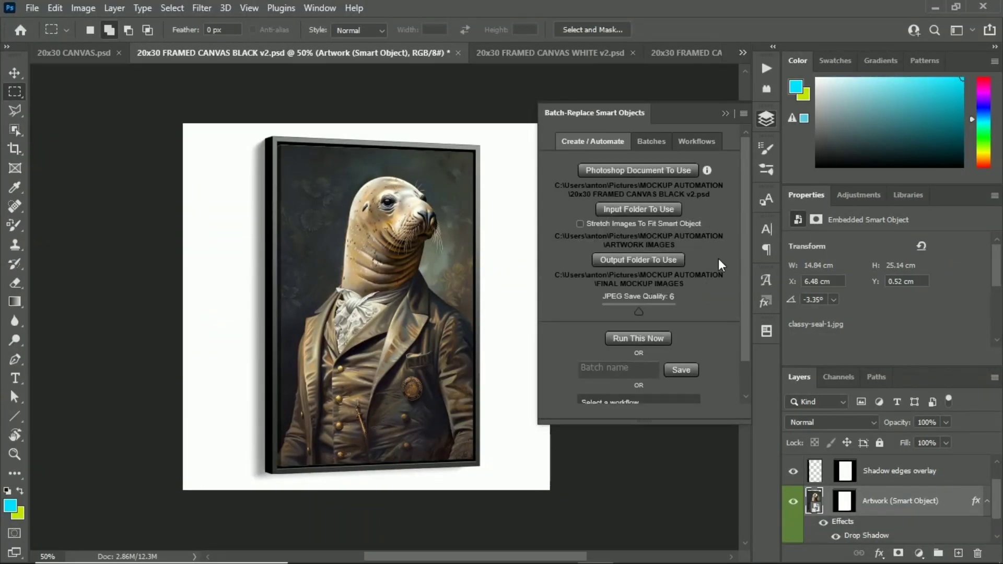
Save the current replacement settings as a batch named BLACK FRAMED CANVAS MOCKUPS.
{"action": "scroll", "coordinate": [719, 258], "scroll_direction": "down", "scroll_amount": 2}
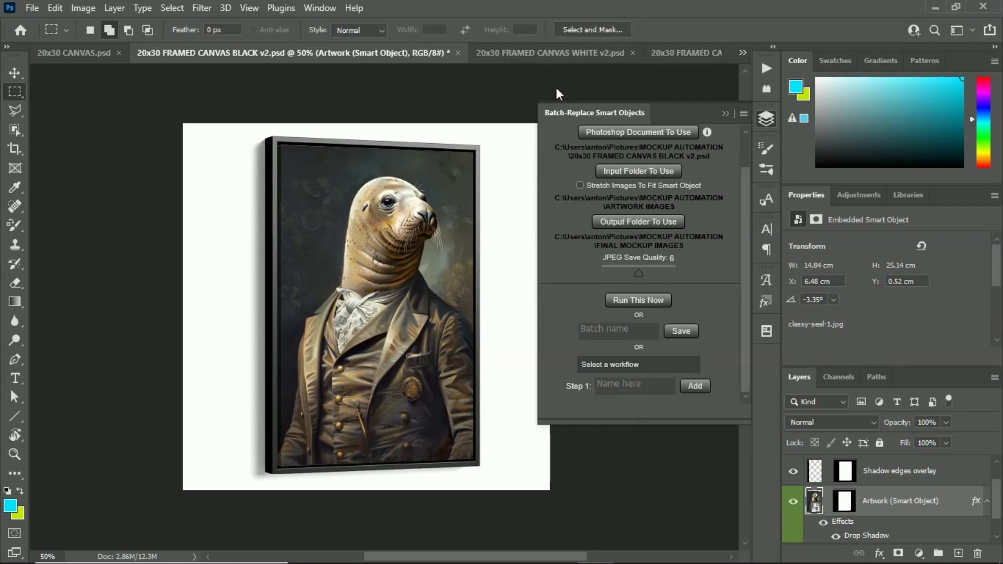
{"action": "scroll", "coordinate": [660, 301], "scroll_direction": "up", "scroll_amount": 2}
{"action": "scroll", "coordinate": [679, 298], "scroll_direction": "down", "scroll_amount": 2}
{"action": "scroll", "coordinate": [653, 314], "scroll_direction": "up", "scroll_amount": 2}
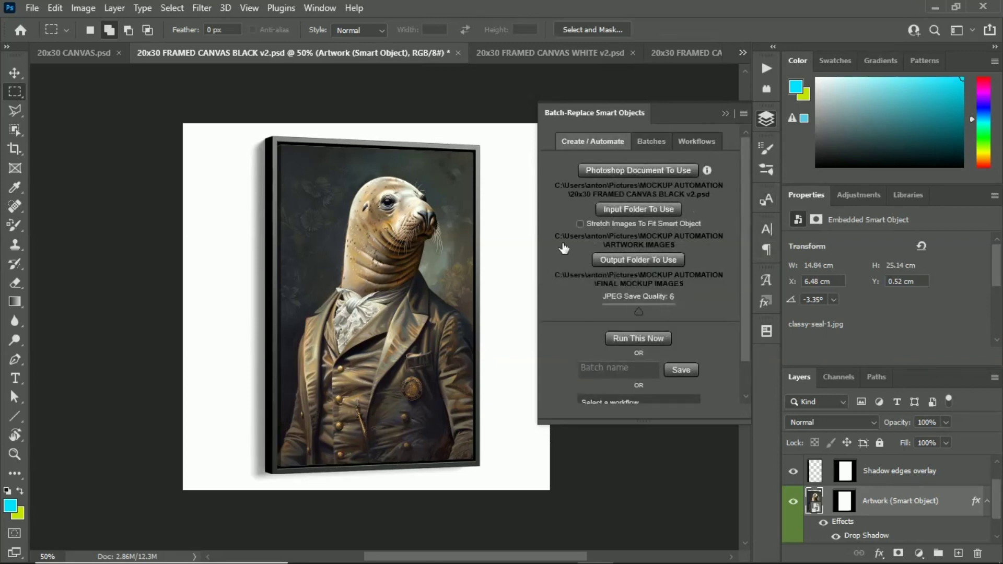
{"action": "scroll", "coordinate": [616, 306], "scroll_direction": "down", "scroll_amount": 2}
{"action": "left_click", "coordinate": [642, 329]}
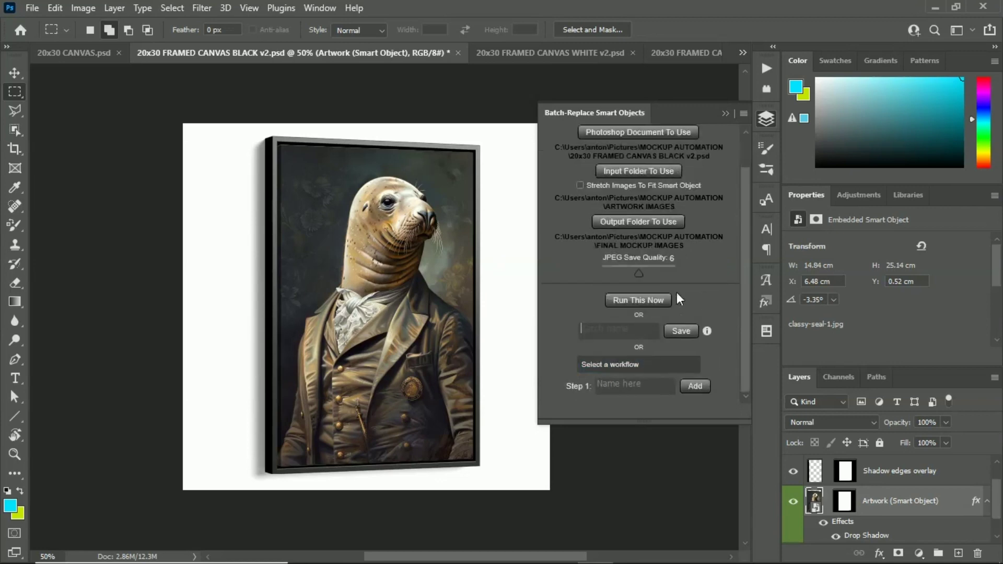
{"action": "type", "text": "BLACK FRA"}
{"action": "type", "text": "MED CANVAS MOCKUPS"}
{"action": "left_click", "coordinate": [688, 332]}
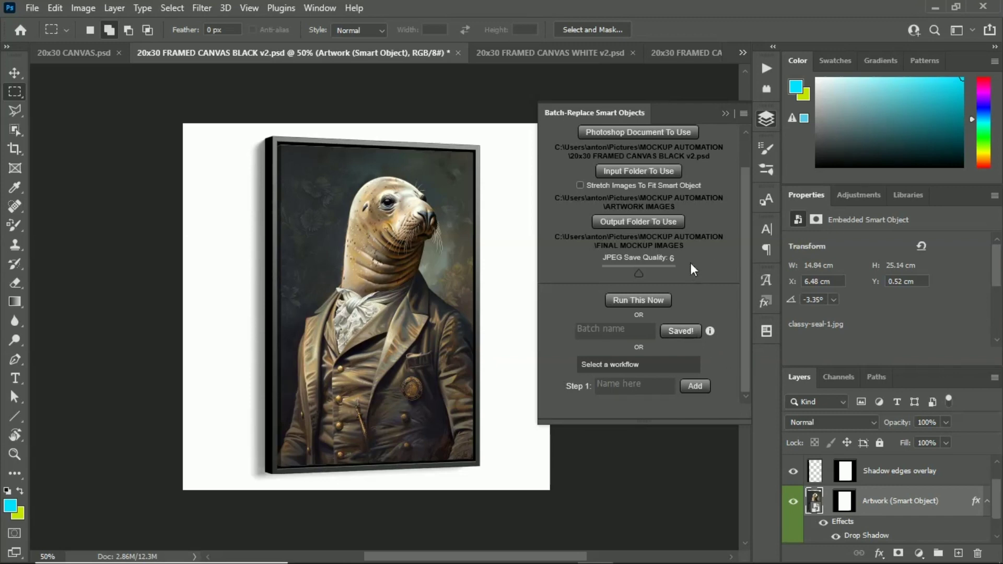
Review the saved batch's document, folders and quality settings, and return to the batch creation options.
{"action": "scroll", "coordinate": [690, 262], "scroll_direction": "up", "scroll_amount": 1}
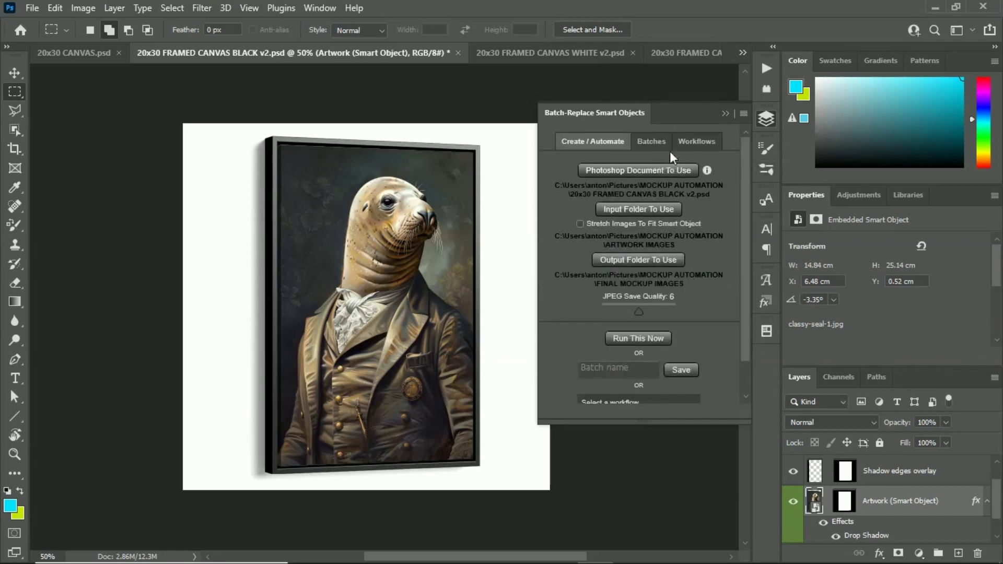
{"action": "left_click", "coordinate": [657, 142]}
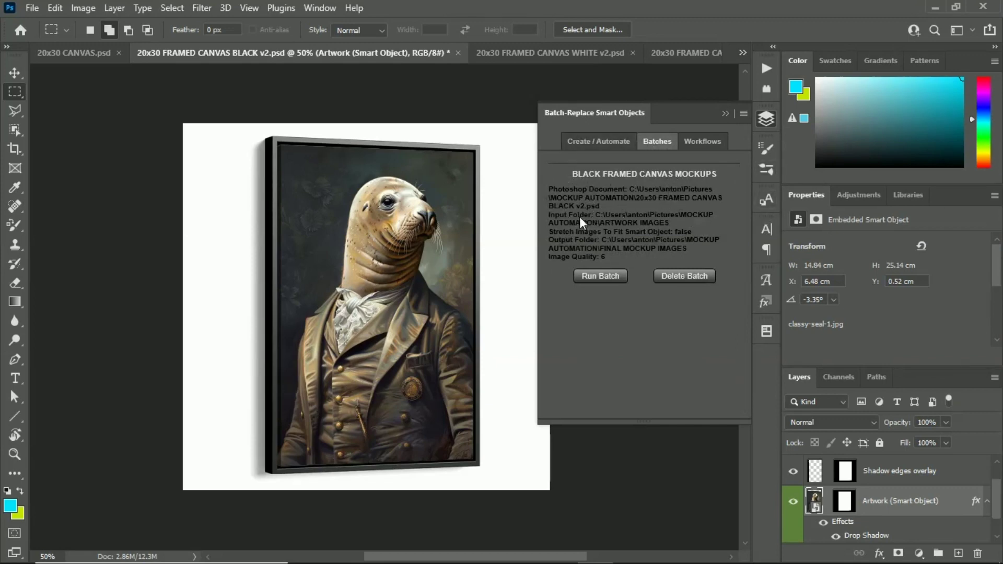
{"action": "left_click", "coordinate": [600, 147]}
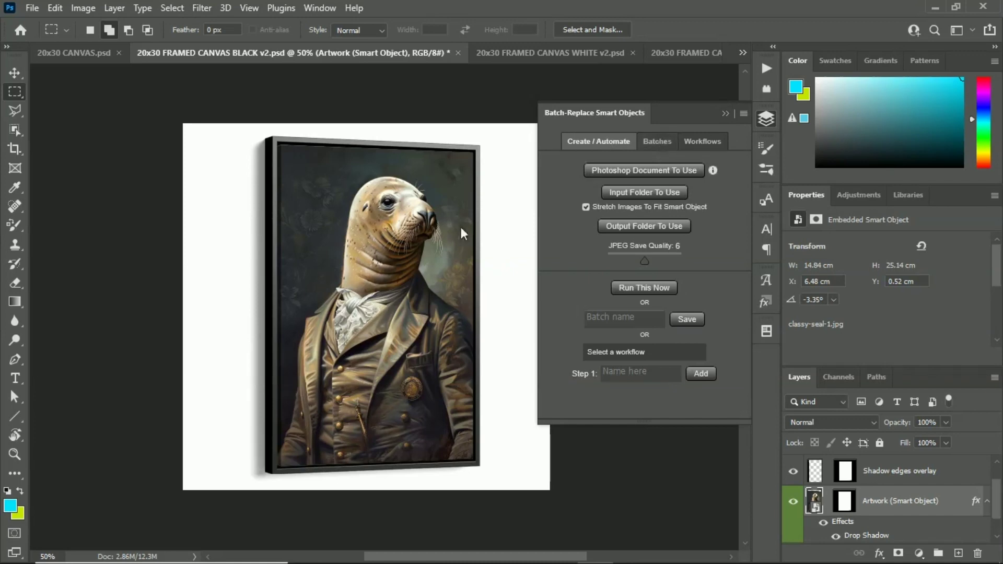
Run the saved BLACK FRAMED CANVAS MOCKUPS batch and check the exported images in the FINAL MOCKUP IMAGES folder.
{"action": "left_click", "coordinate": [650, 143]}
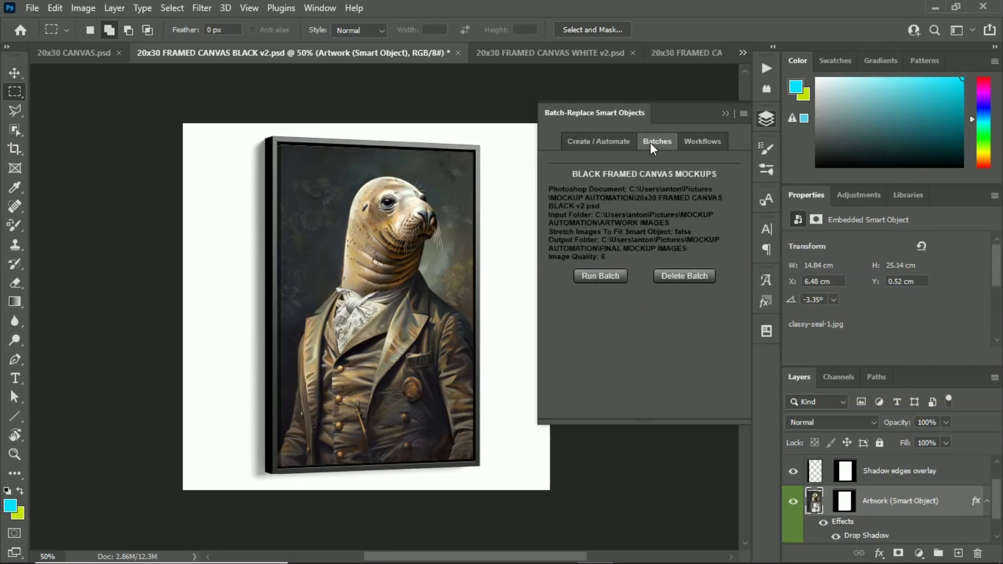
{"action": "left_click", "coordinate": [598, 276]}
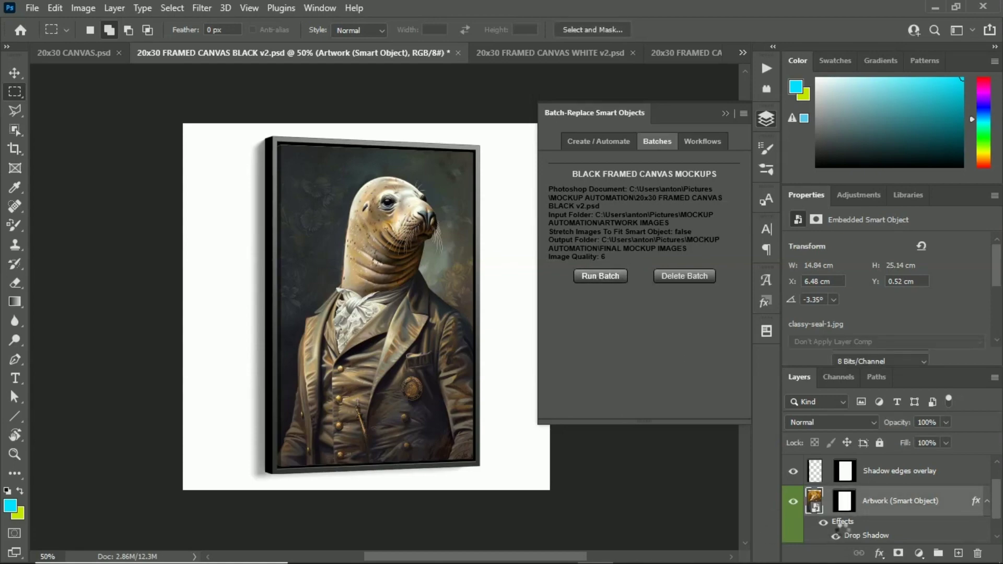
{"action": "key", "text": "alt+Tab"}
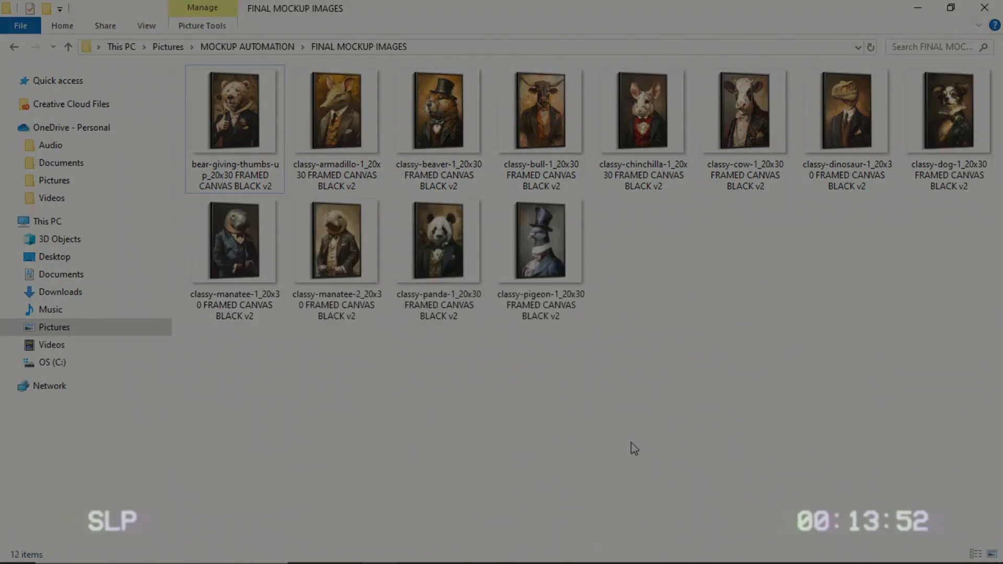
{"action": "key", "text": "alt+Tab"}
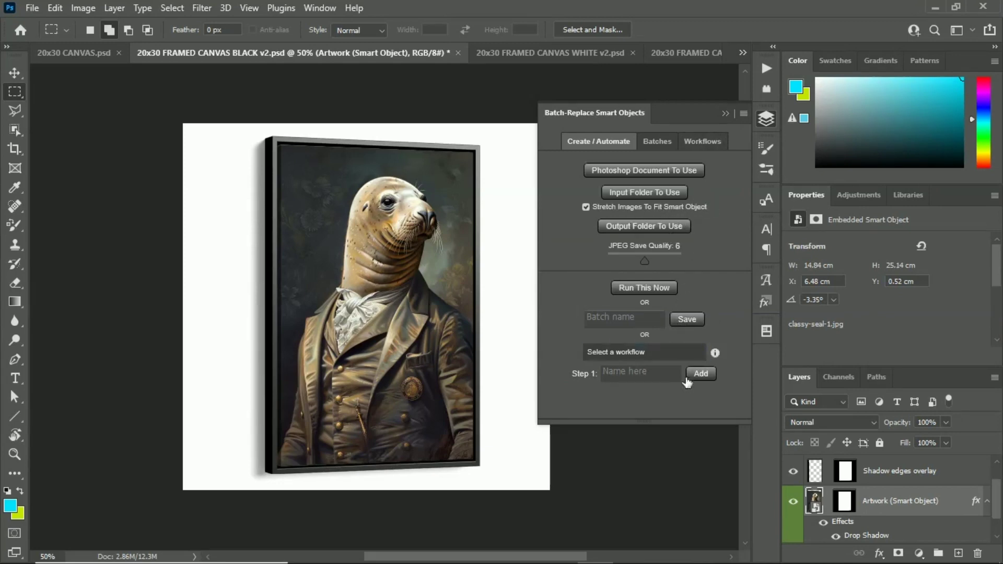
Create and save a new workflow named CANVAS ART MOCKUPS.
{"action": "left_click", "coordinate": [675, 359]}
{"action": "left_click", "coordinate": [662, 375]}
{"action": "left_click", "coordinate": [661, 375]}
{"action": "type", "text": "CANVAS ART MOCKUPS"}
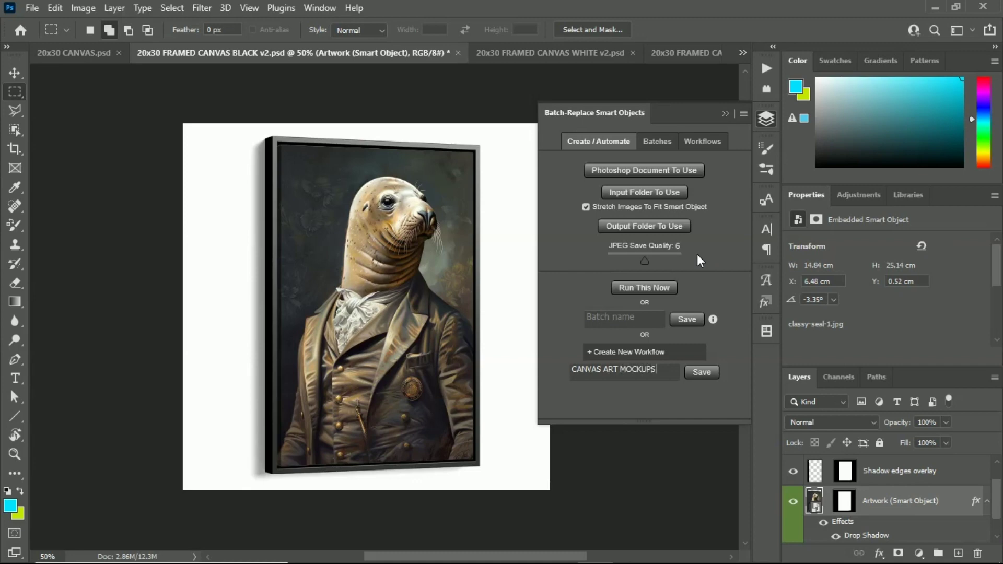
{"action": "left_click", "coordinate": [702, 372]}
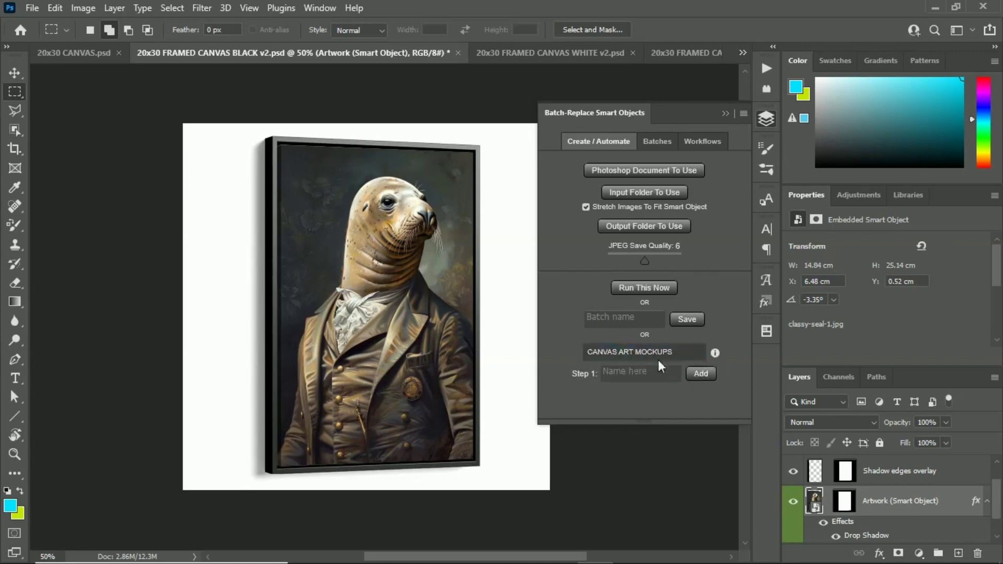
Set 20x30 FRAMED CANVAS BLACK v2.psd as the document for the workflow's first step, with image stretching turned off.
{"action": "left_click", "coordinate": [742, 53]}
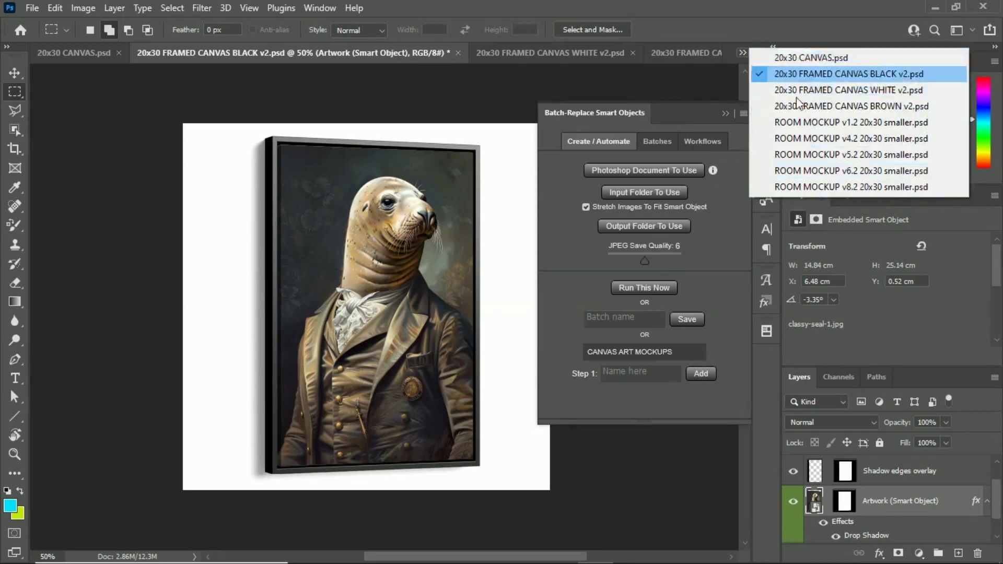
{"action": "left_click", "coordinate": [600, 142]}
{"action": "left_click", "coordinate": [644, 171]}
{"action": "double_click", "coordinate": [549, 126]}
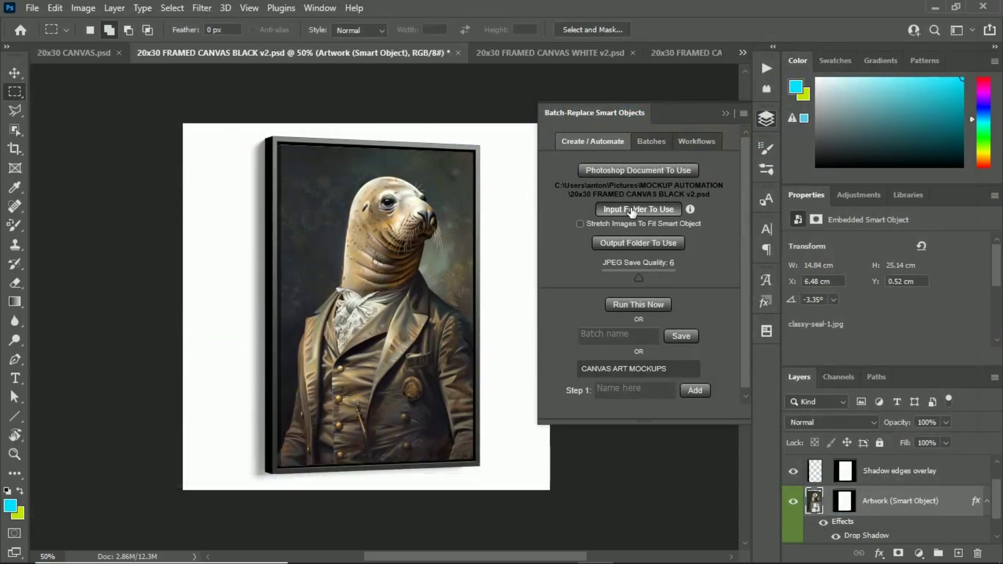
Set the workflow step's input folder to ARTWORK IMAGES and its output folder to FINAL MOCKUP IMAGES.
{"action": "left_click", "coordinate": [633, 210]}
{"action": "double_click", "coordinate": [231, 124]}
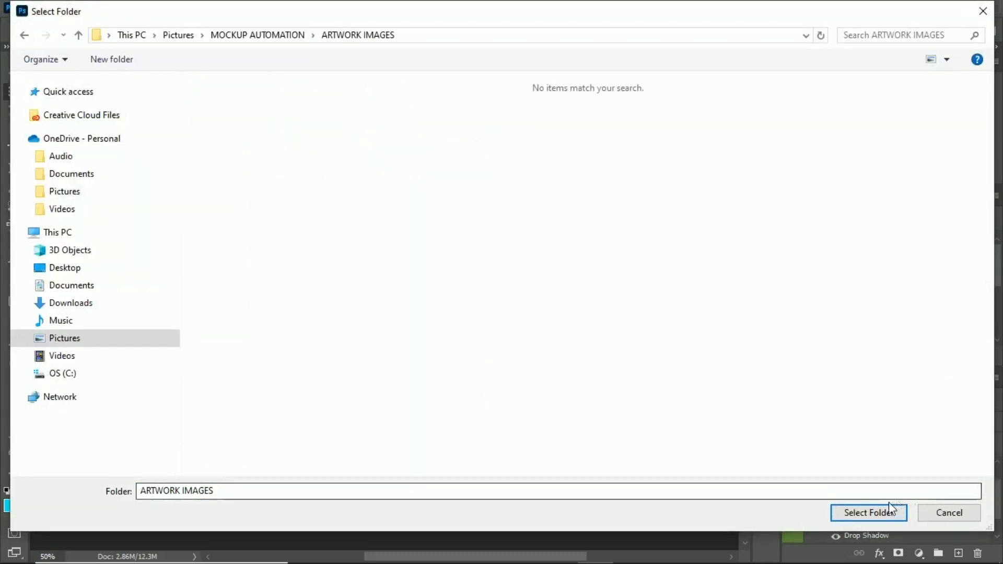
{"action": "left_click", "coordinate": [890, 506]}
{"action": "left_click", "coordinate": [640, 262]}
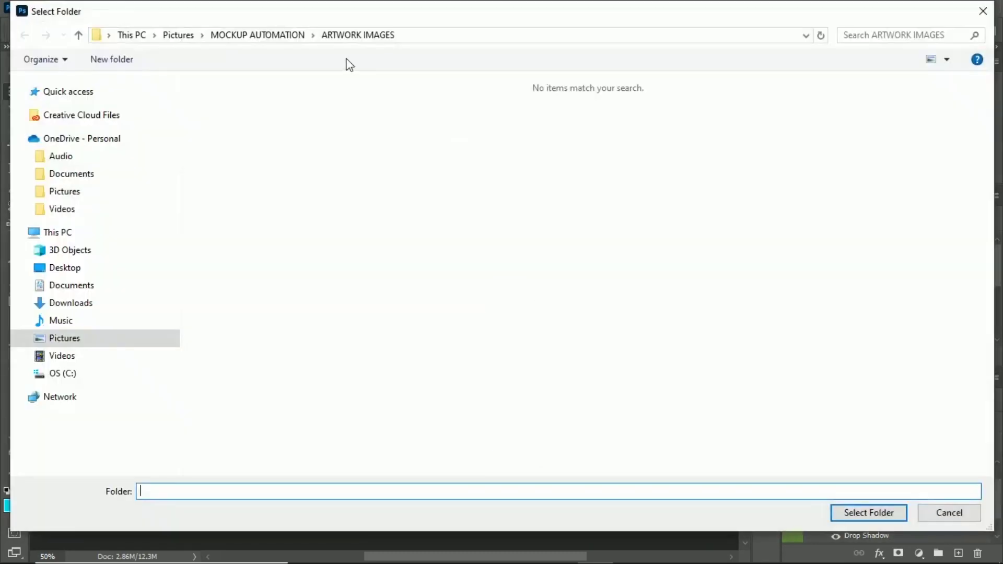
{"action": "left_click", "coordinate": [289, 36]}
{"action": "double_click", "coordinate": [428, 149]}
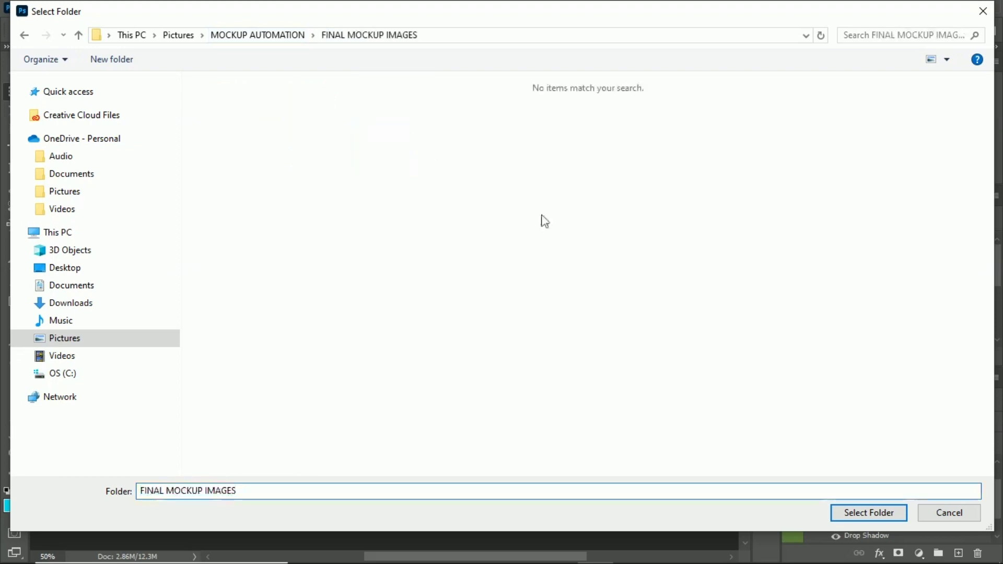
{"action": "left_click", "coordinate": [868, 512]}
Add the current settings to the CANVAS ART MOCKUPS workflow as step 1, named BLACK FRAMED CANVAS.
{"action": "scroll", "coordinate": [632, 323], "scroll_direction": "down", "scroll_amount": 1}
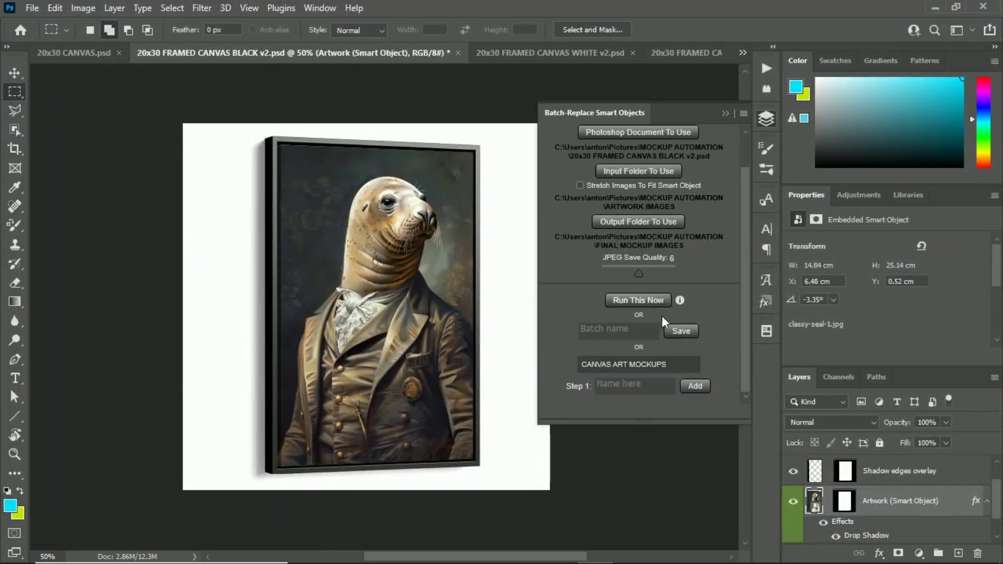
{"action": "left_click", "coordinate": [641, 385]}
{"action": "type", "text": "BLACK FRAMED CANVAS"}
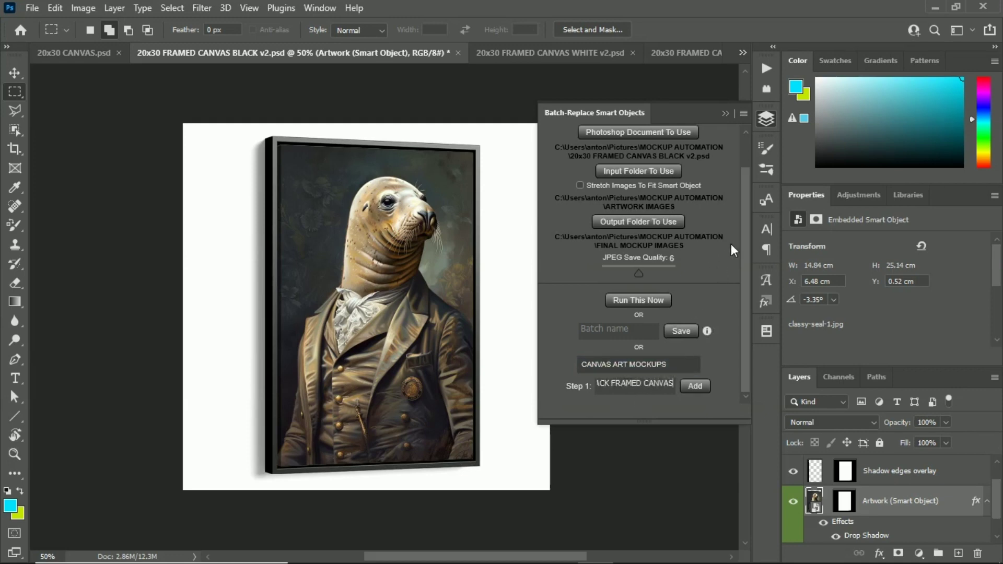
{"action": "left_click", "coordinate": [695, 385]}
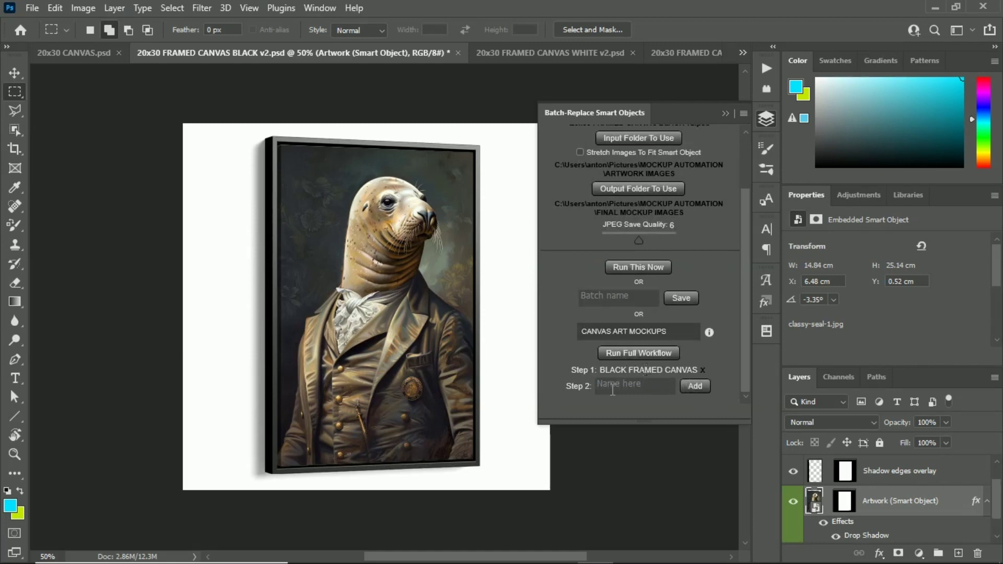
Change the Photoshop document to 20x30 FRAMED CANVAS WHITE v2.psd for the workflow's second step.
{"action": "scroll", "coordinate": [665, 169], "scroll_direction": "up", "scroll_amount": 3}
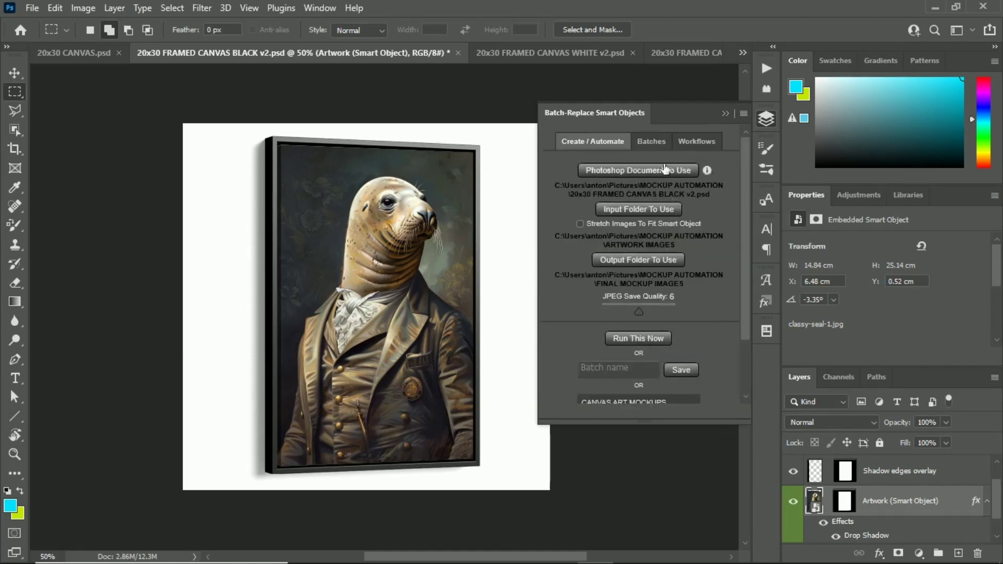
{"action": "left_click", "coordinate": [657, 176]}
{"action": "left_click", "coordinate": [275, 35]}
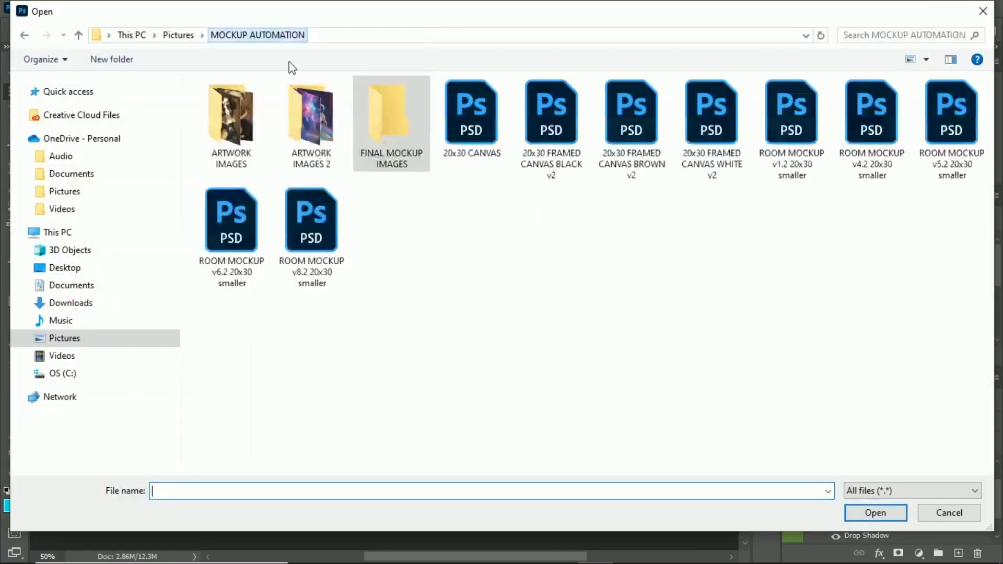
{"action": "double_click", "coordinate": [720, 128]}
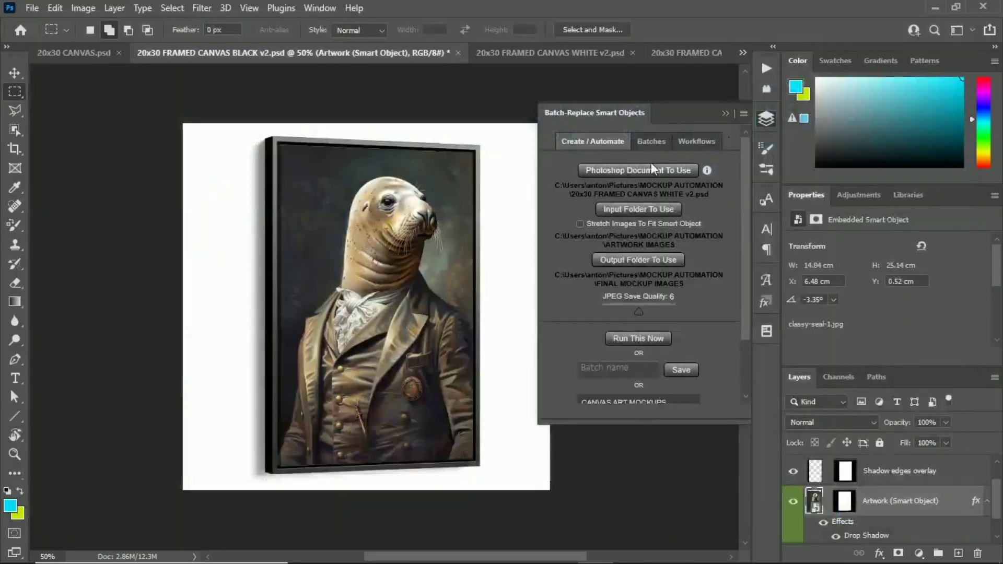
{"action": "scroll", "coordinate": [707, 301], "scroll_direction": "down", "scroll_amount": 2}
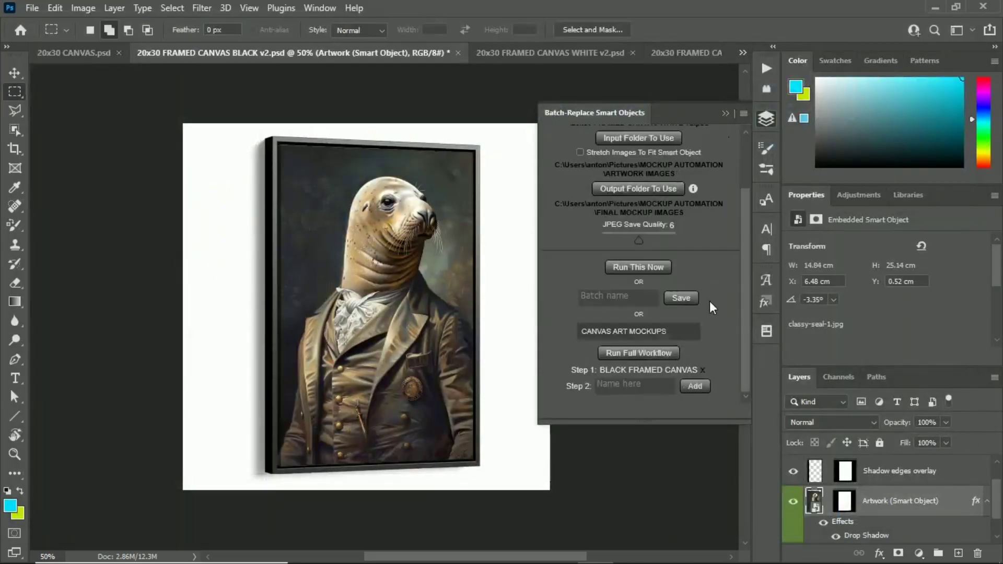
Add the current settings to the CANVAS ART MOCKUPS workflow as step 2, named WHITE FRAMED CANVAS.
{"action": "left_click", "coordinate": [650, 385]}
{"action": "type", "text": "WHITE FRAMED CANVAS"}
{"action": "left_click", "coordinate": [694, 388]}
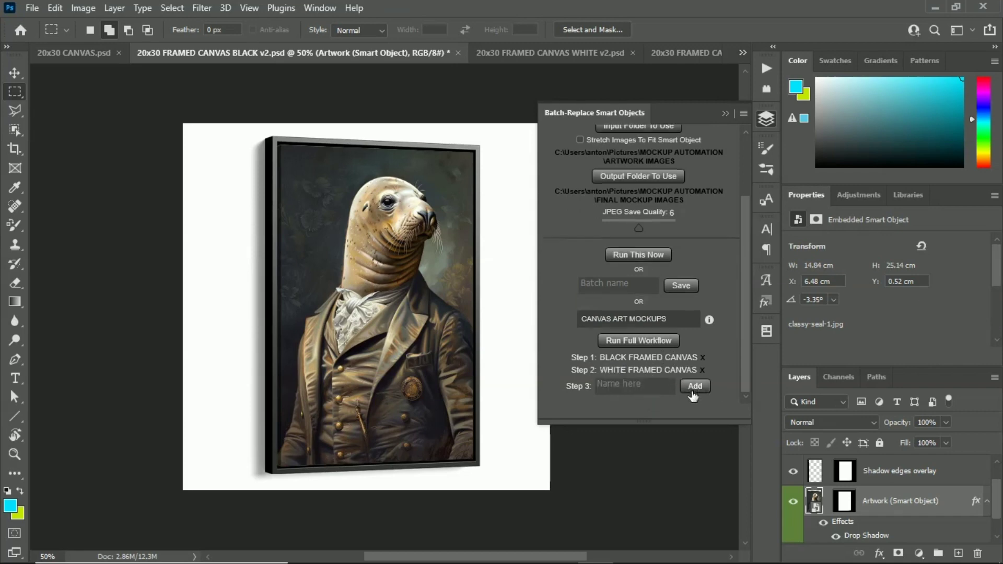
Change the Photoshop document to 20x30 FRAMED CANVAS BROWN v2.psd for the workflow's third step.
{"action": "scroll", "coordinate": [643, 306], "scroll_direction": "up", "scroll_amount": 5}
{"action": "left_click", "coordinate": [645, 168]}
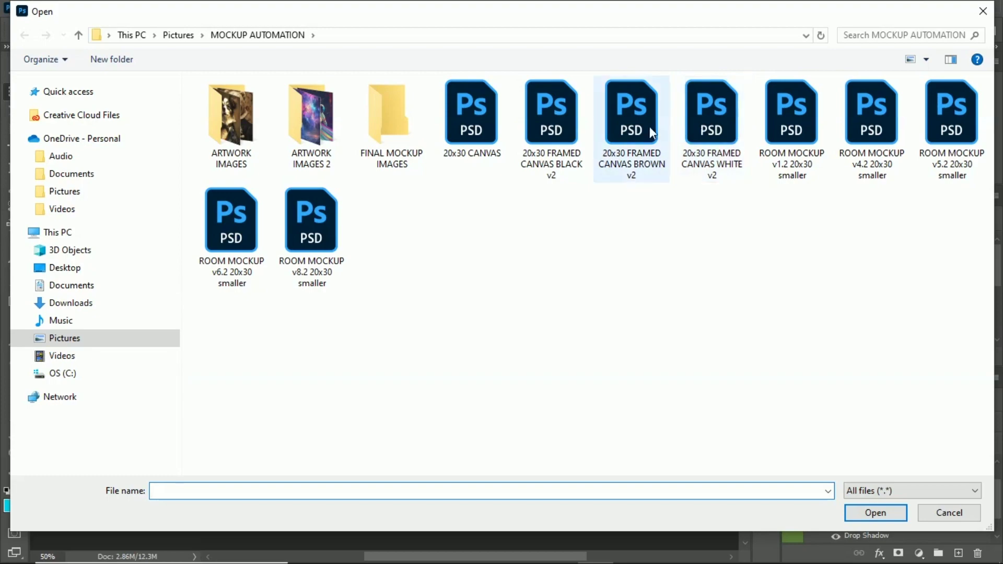
{"action": "double_click", "coordinate": [649, 126]}
Add the remaining workflow steps 3 to 9, named BROWN FRAMED CANVAS, PLAIN CANVAS and ROOM MOCKUP 1 through ROOM MOCKUP 5.
{"action": "scroll", "coordinate": [713, 212], "scroll_direction": "down", "scroll_amount": 5}
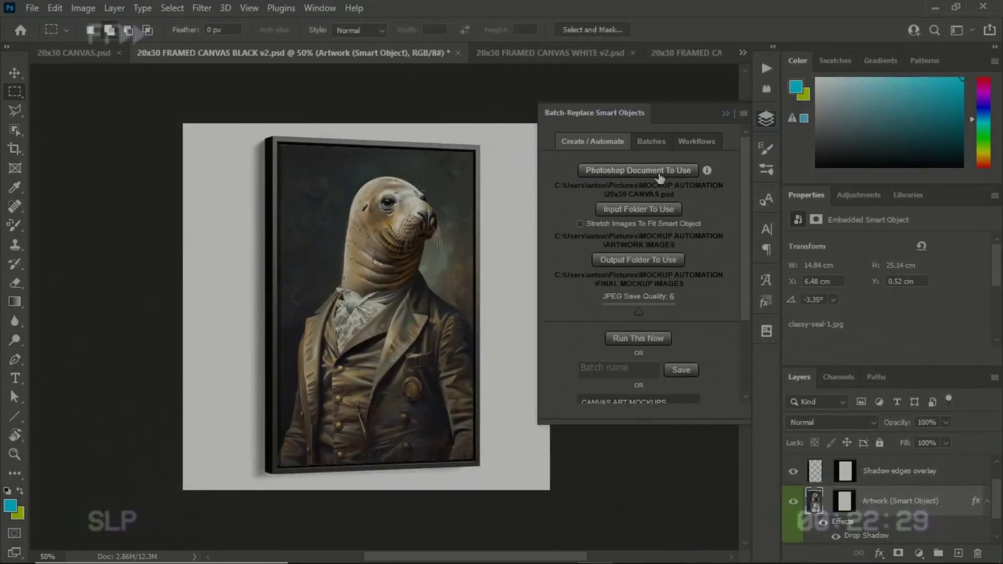
{"action": "type", "text": "RO"}
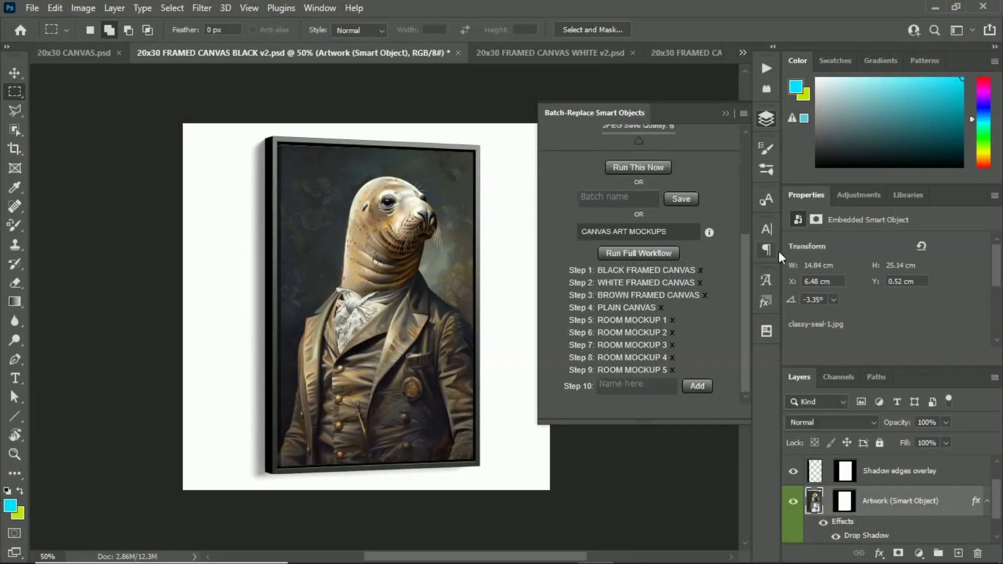
{"action": "scroll", "coordinate": [671, 314], "scroll_direction": "down", "scroll_amount": 1}
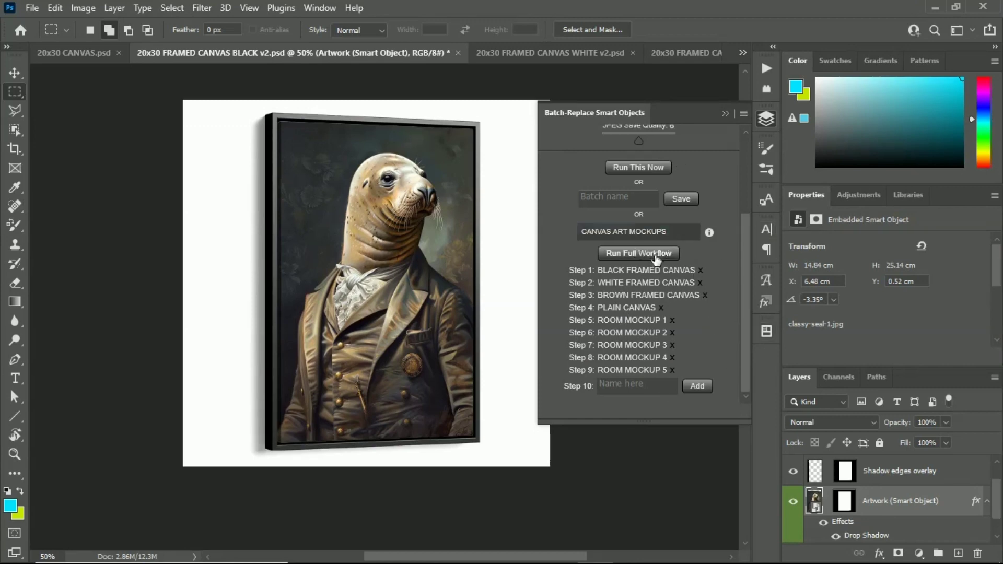
Open the saved workflows and review the document, folder and quality settings of each CANVAS ART MOCKUPS step.
{"action": "scroll", "coordinate": [702, 262], "scroll_direction": "up", "scroll_amount": 3}
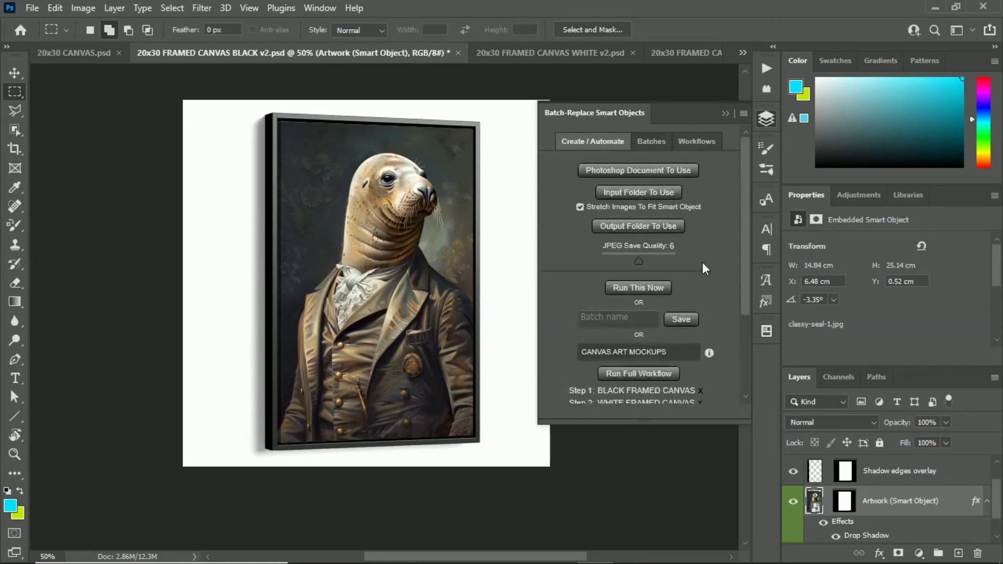
{"action": "left_click", "coordinate": [697, 142]}
{"action": "scroll", "coordinate": [691, 198], "scroll_direction": "down", "scroll_amount": 5}
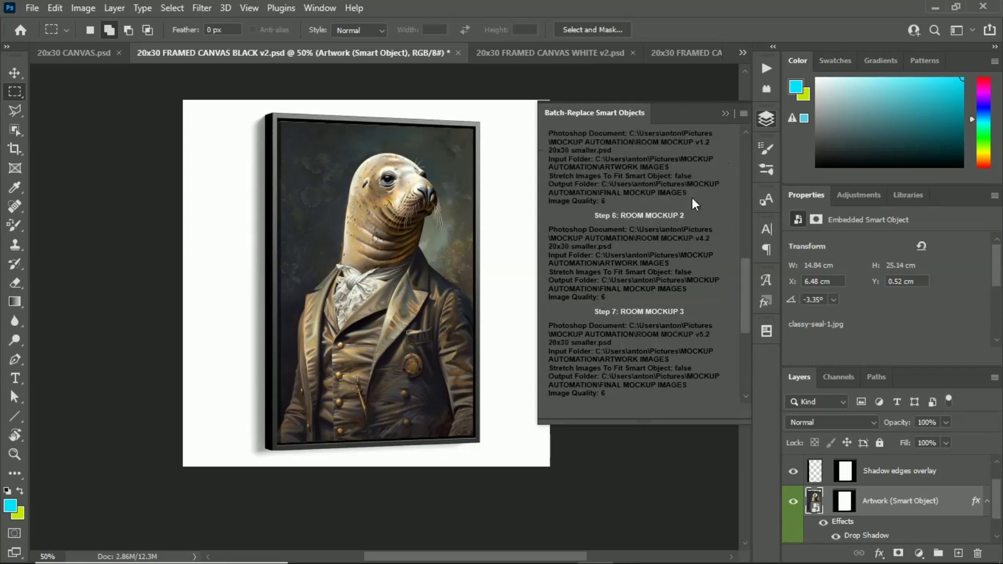
{"action": "scroll", "coordinate": [675, 255], "scroll_direction": "up", "scroll_amount": 5}
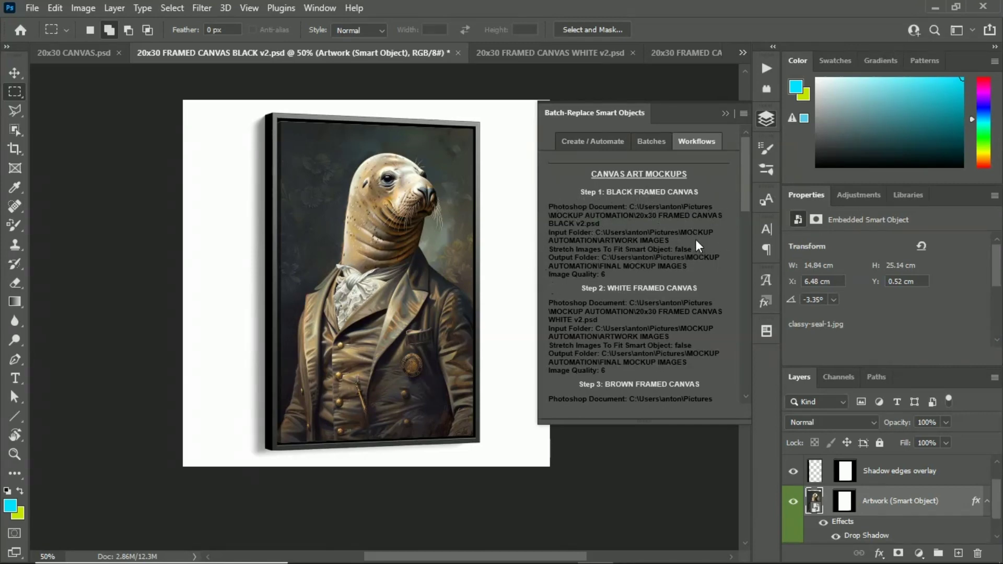
{"action": "scroll", "coordinate": [679, 248], "scroll_direction": "down", "scroll_amount": 3}
{"action": "scroll", "coordinate": [641, 284], "scroll_direction": "down", "scroll_amount": 3}
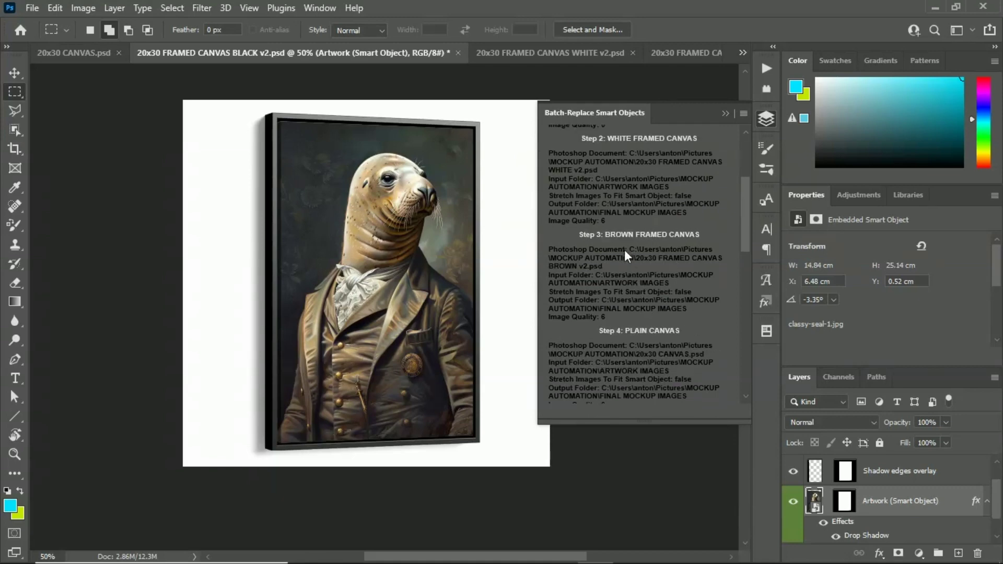
{"action": "scroll", "coordinate": [634, 258], "scroll_direction": "down", "scroll_amount": 9}
Run the saved CANVAS ART MOCKUPS workflow with all nine steps.
{"action": "scroll", "coordinate": [653, 225], "scroll_direction": "up", "scroll_amount": 15}
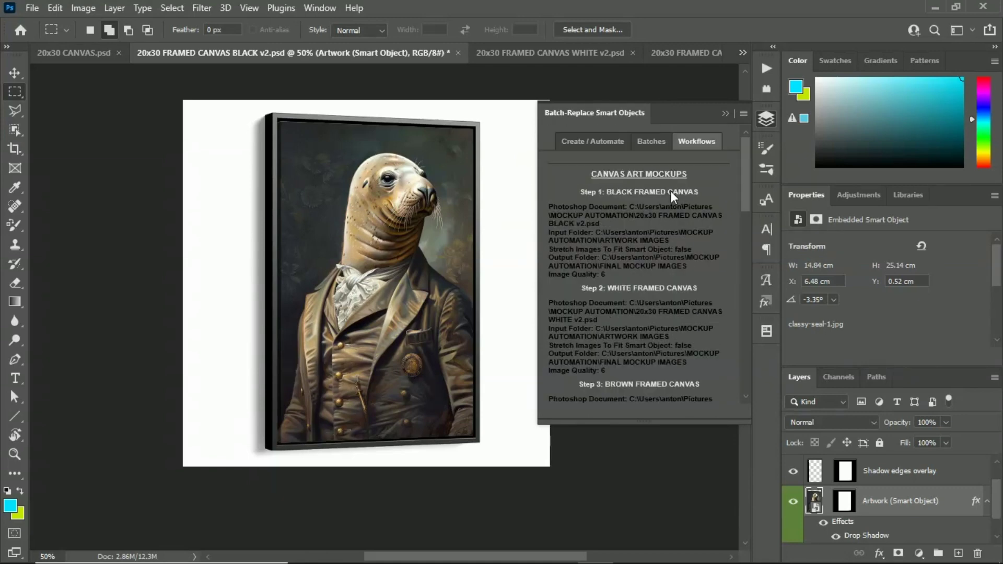
{"action": "scroll", "coordinate": [706, 207], "scroll_direction": "down", "scroll_amount": 15}
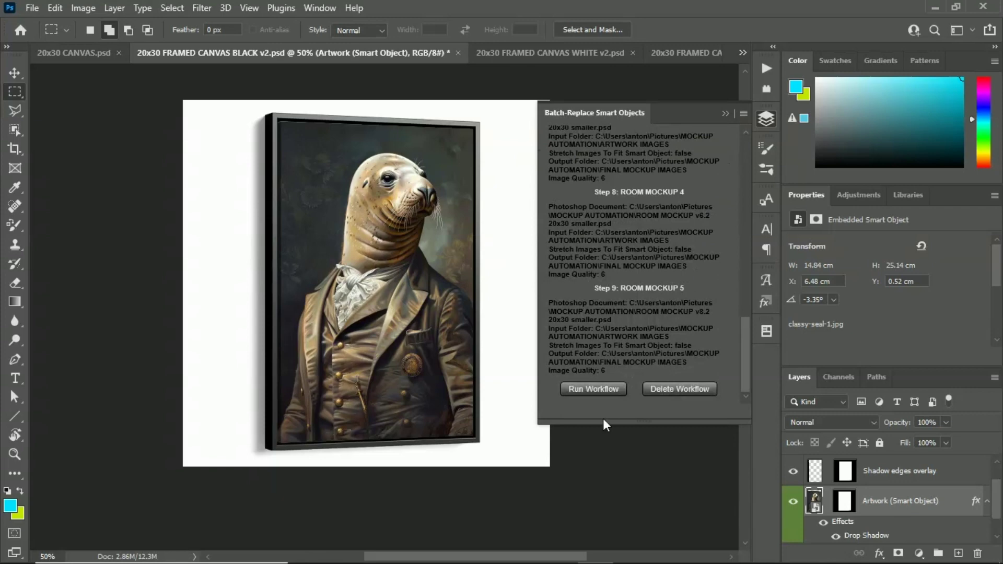
{"action": "left_click", "coordinate": [601, 389]}
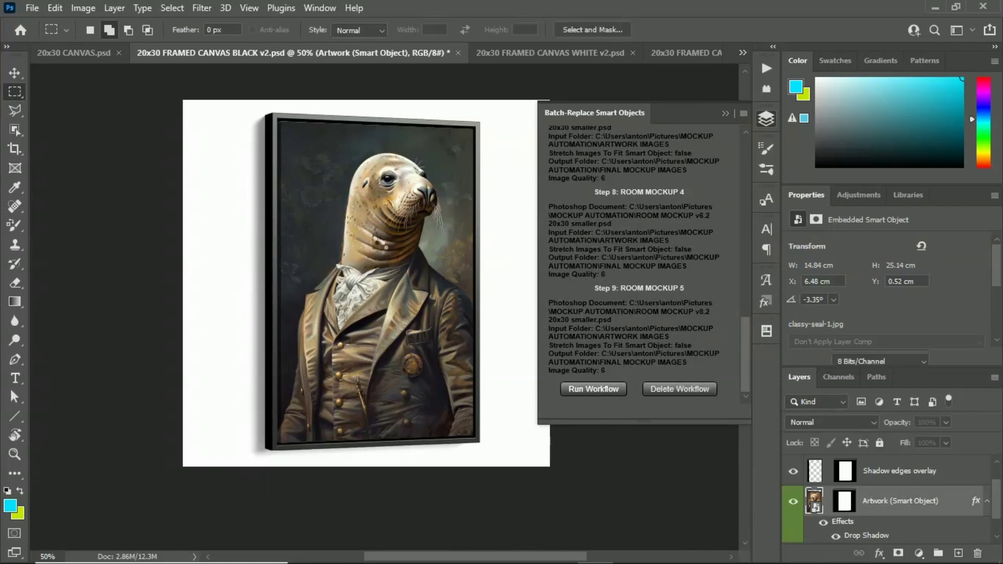
Compare the mockup document being processed with the listed workflow steps while the workflow runs.
{"action": "key", "text": "alt+Tab"}
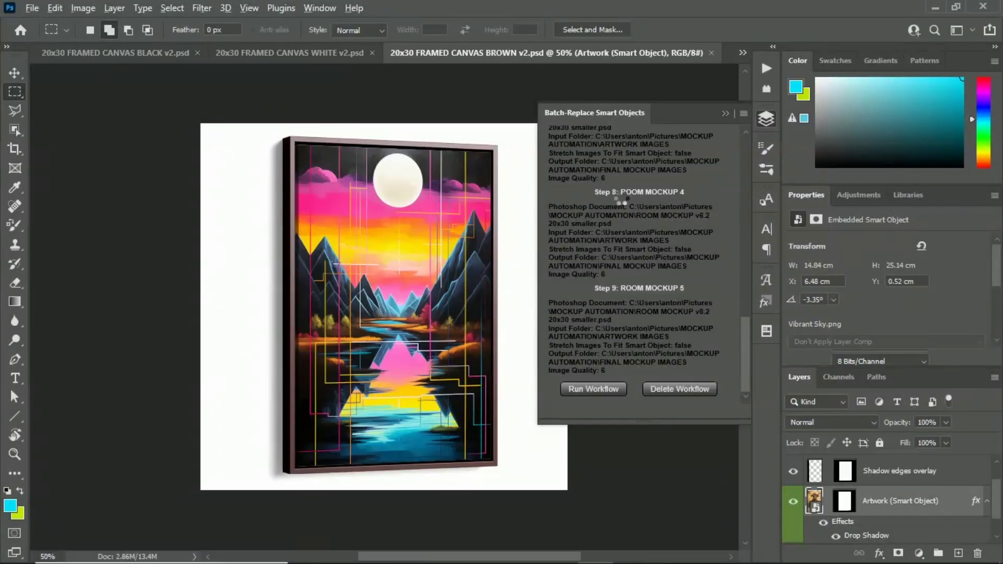
{"action": "scroll", "coordinate": [600, 199], "scroll_direction": "up", "scroll_amount": 5}
{"action": "scroll", "coordinate": [625, 196], "scroll_direction": "up", "scroll_amount": 8}
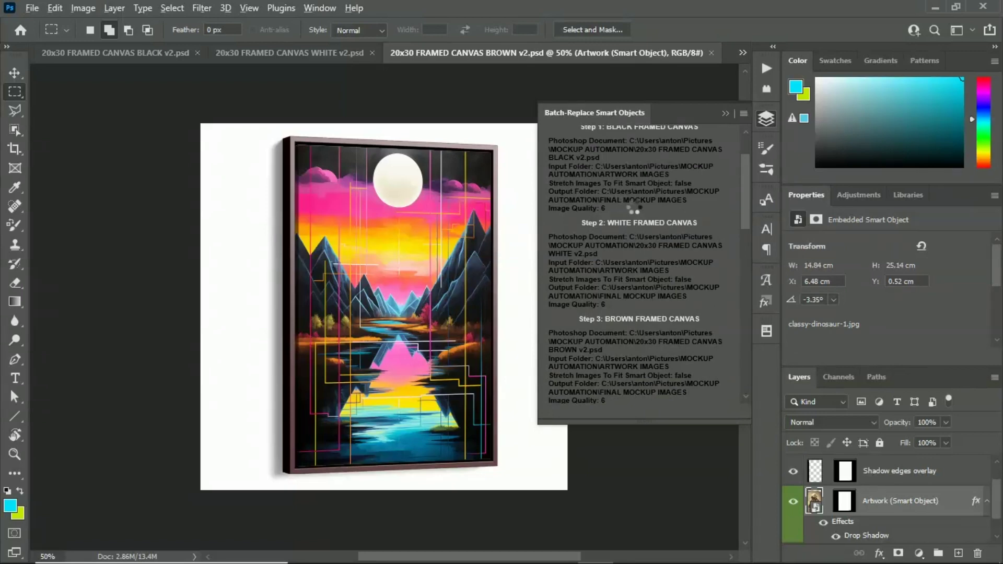
{"action": "scroll", "coordinate": [620, 250], "scroll_direction": "down", "scroll_amount": 3}
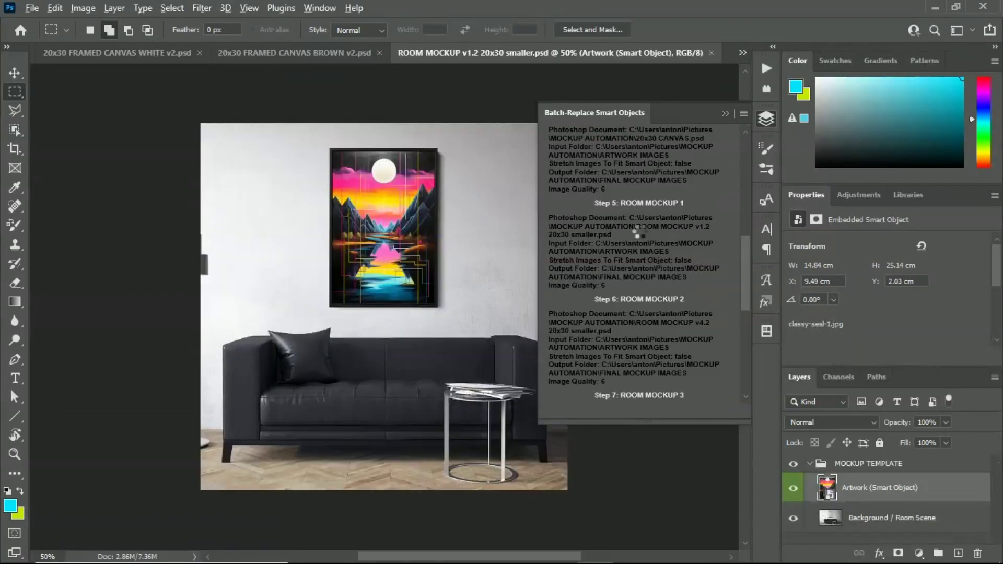
Switch repeatedly between the FINAL MOCKUP IMAGES folder and Photoshop to monitor the mockups until the workflow ends.
{"action": "key", "text": "alt+Tab"}
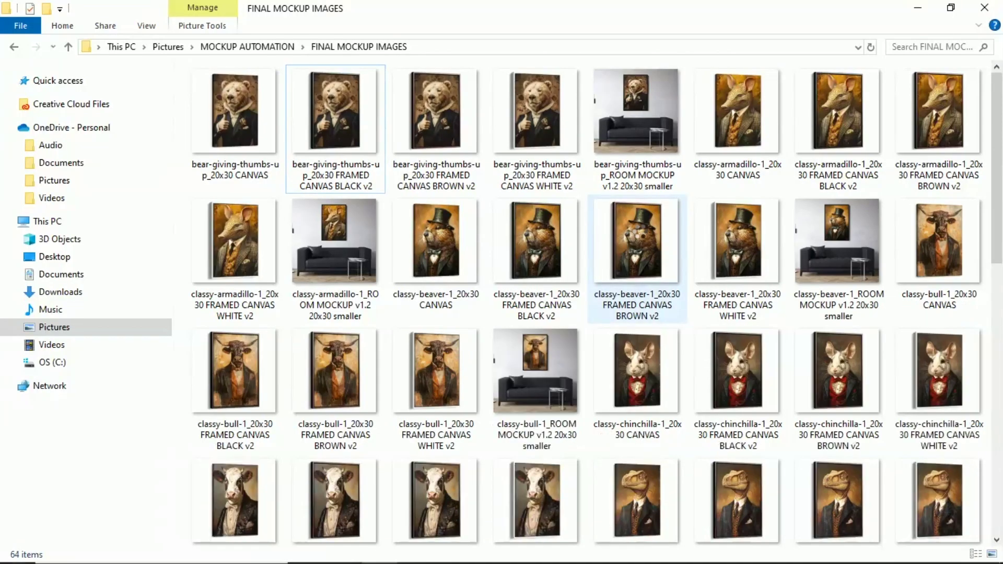
{"action": "key", "text": "alt+Tab"}
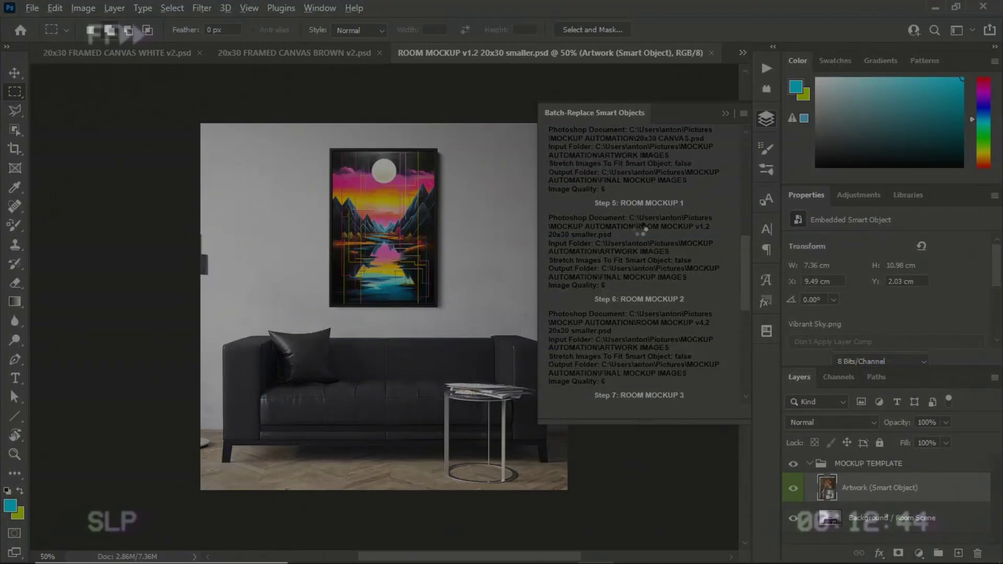
{"action": "key", "text": "alt+Tab"}
{"action": "key", "text": "alt+Tab"}
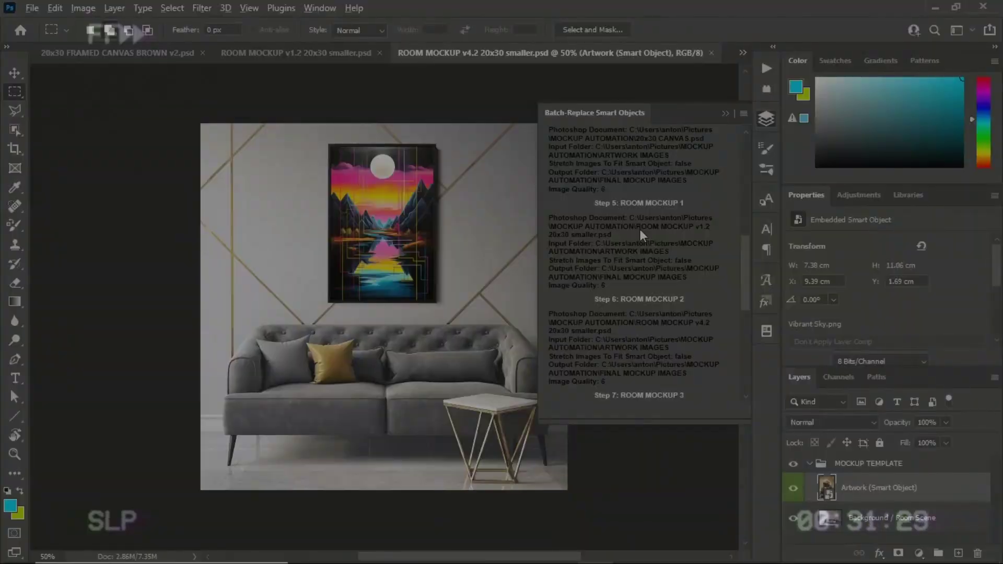
{"action": "key", "text": "alt+Tab"}
{"action": "key", "text": "alt+Tab"}
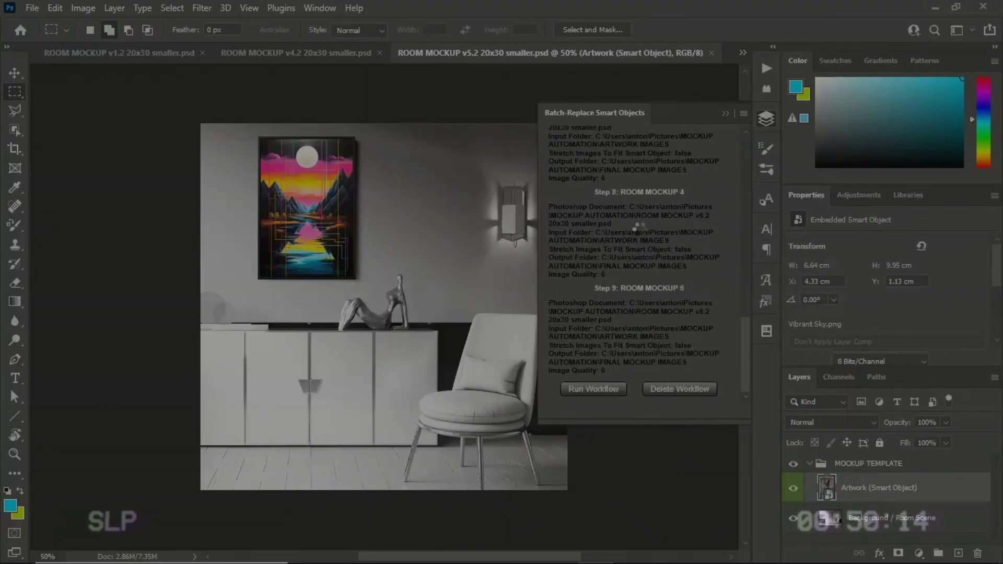
{"action": "key", "text": "alt+Tab"}
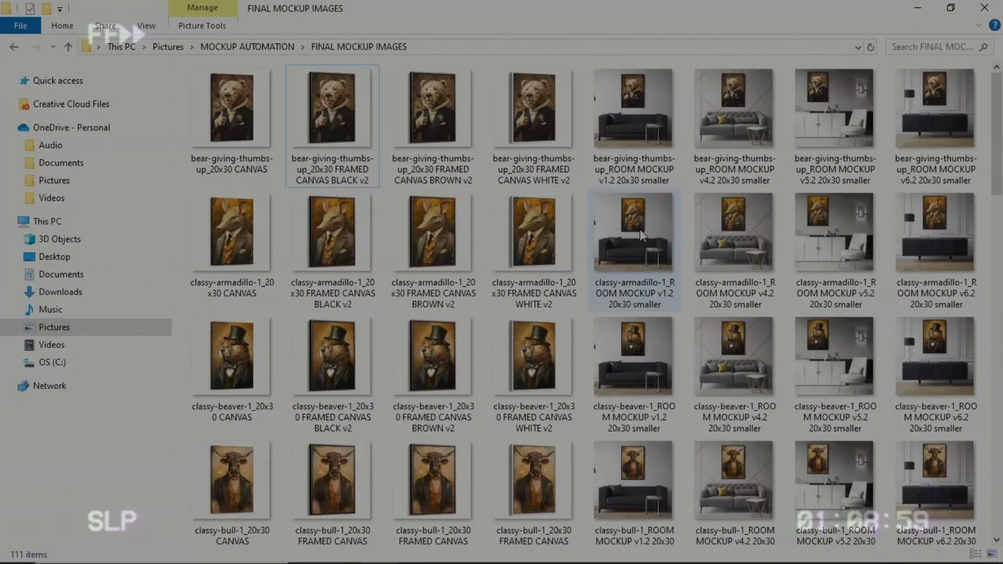
{"action": "key", "text": "alt+Tab"}
{"action": "key", "text": "alt+Tab"}
{"action": "key", "text": "alt+Tab"}
{"action": "left_click", "coordinate": [643, 279]}
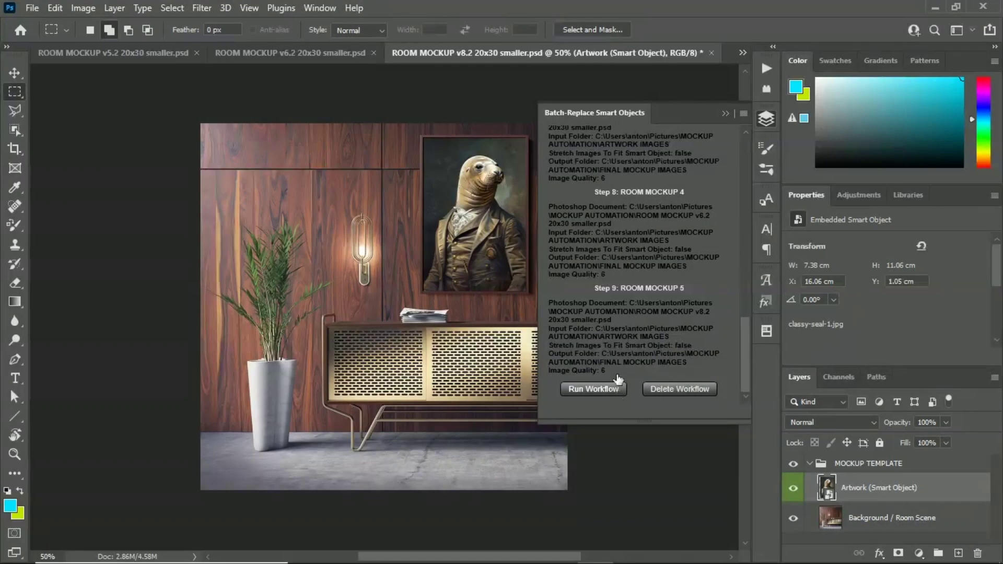
Review the workflow's listed steps again and inspect the generated mockups in the FINAL MOCKUP IMAGES folder.
{"action": "scroll", "coordinate": [641, 313], "scroll_direction": "up", "scroll_amount": 15}
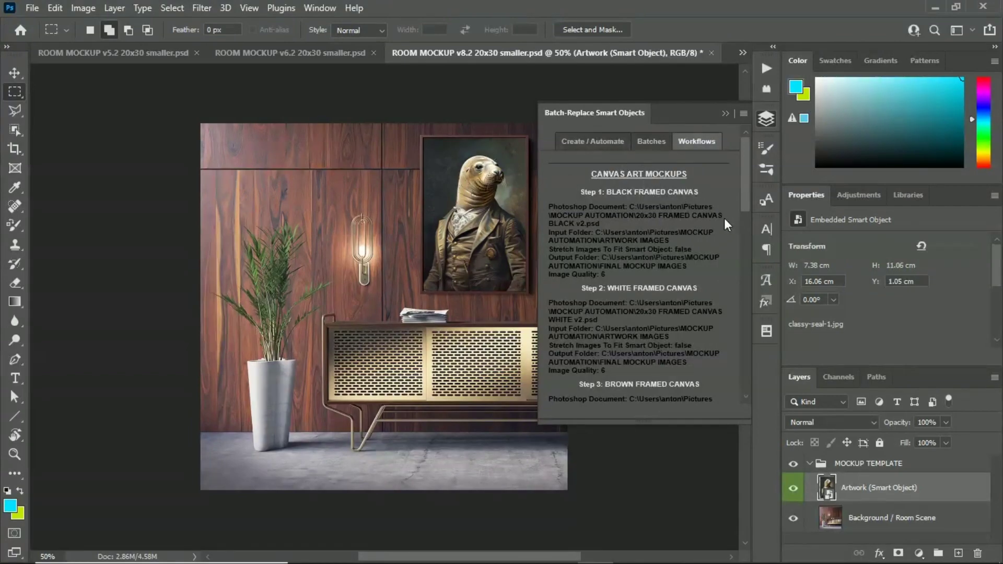
{"action": "scroll", "coordinate": [686, 244], "scroll_direction": "down", "scroll_amount": 15}
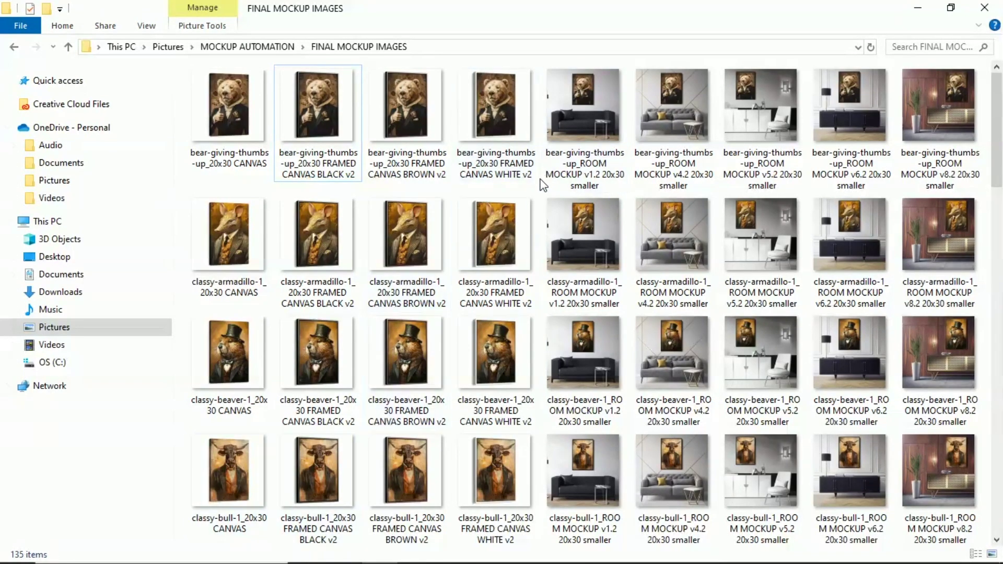
{"action": "key", "text": "alt+Tab"}
{"action": "key", "text": "alt+shift+Tab"}
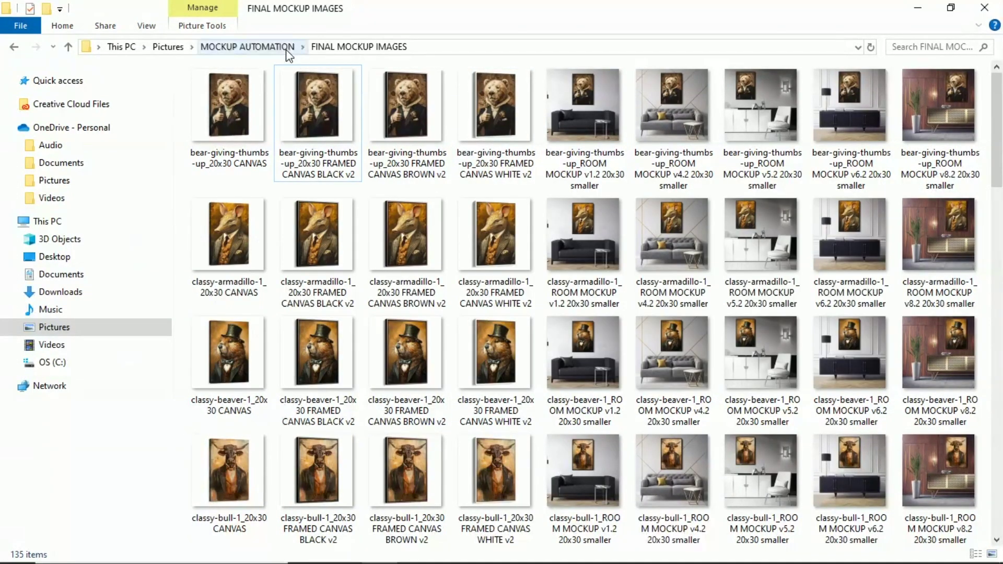
Browse the artwork in the ARTWORK IMAGES 2 folder inside MOCKUP AUTOMATION, and return to Photoshop.
{"action": "left_click", "coordinate": [287, 48]}
{"action": "double_click", "coordinate": [321, 128]}
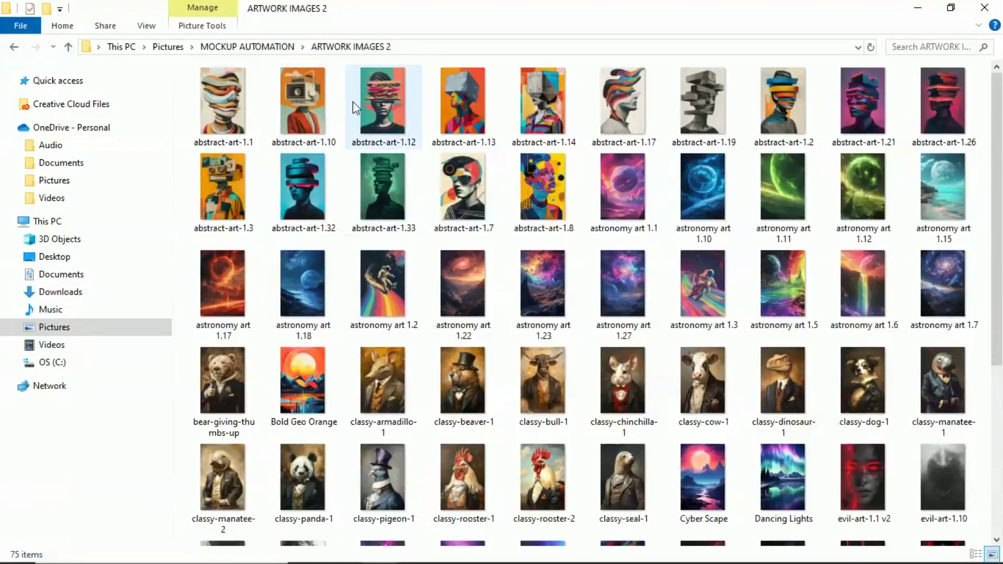
{"action": "scroll", "coordinate": [575, 250], "scroll_direction": "down", "scroll_amount": 5}
{"action": "scroll", "coordinate": [568, 258], "scroll_direction": "up", "scroll_amount": 5}
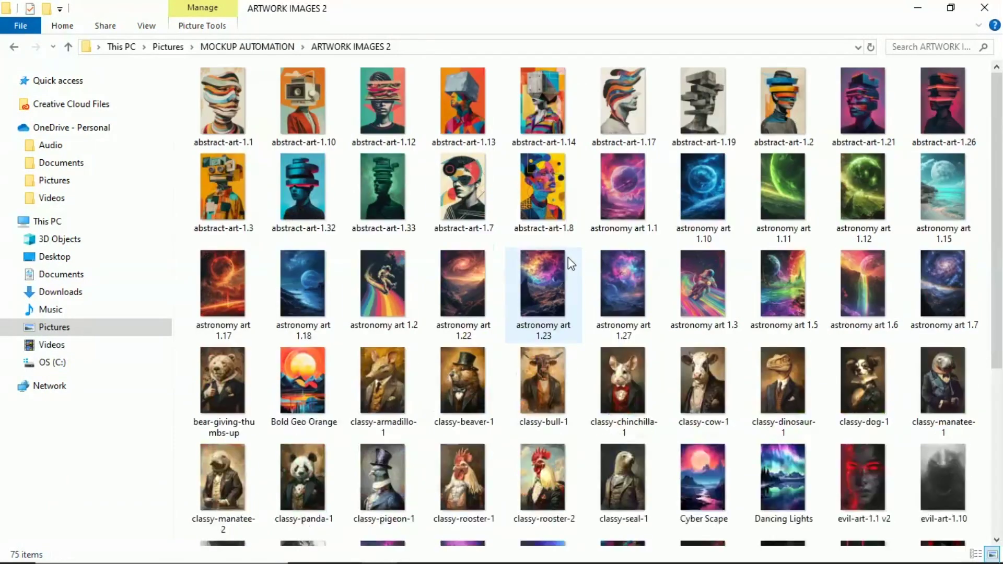
{"action": "left_click", "coordinate": [918, 11]}
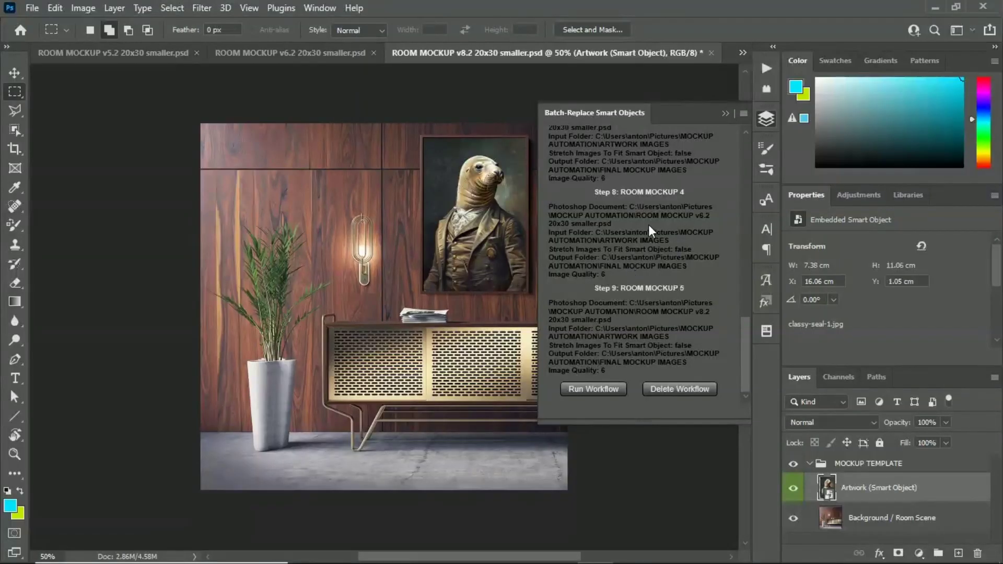
Replace the Artwork smart object's contents in ROOM MOCKUP v8.2 with bear-giving-thumbs-up.png and bring up the document's export options.
{"action": "scroll", "coordinate": [650, 244], "scroll_direction": "up", "scroll_amount": 10}
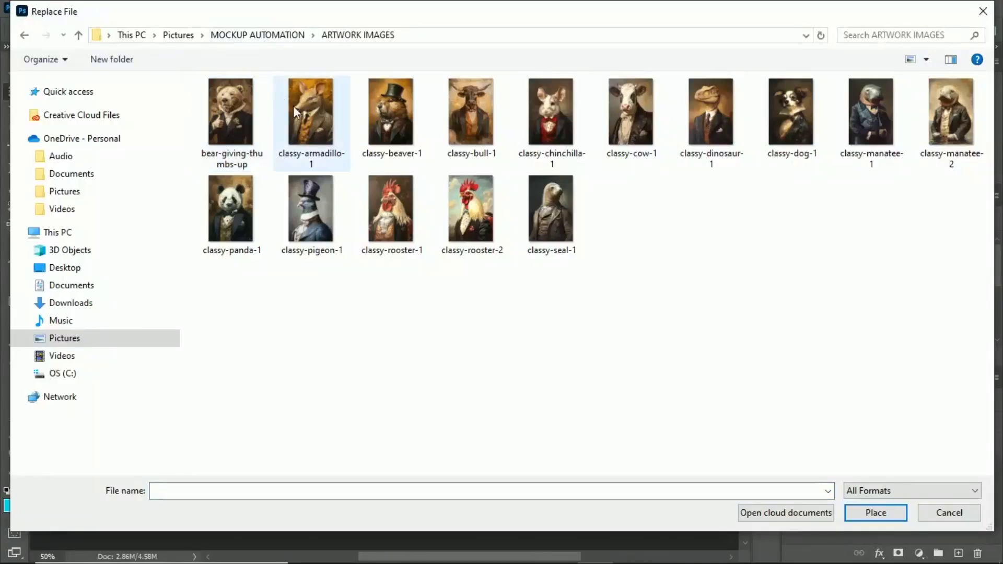
{"action": "double_click", "coordinate": [267, 117]}
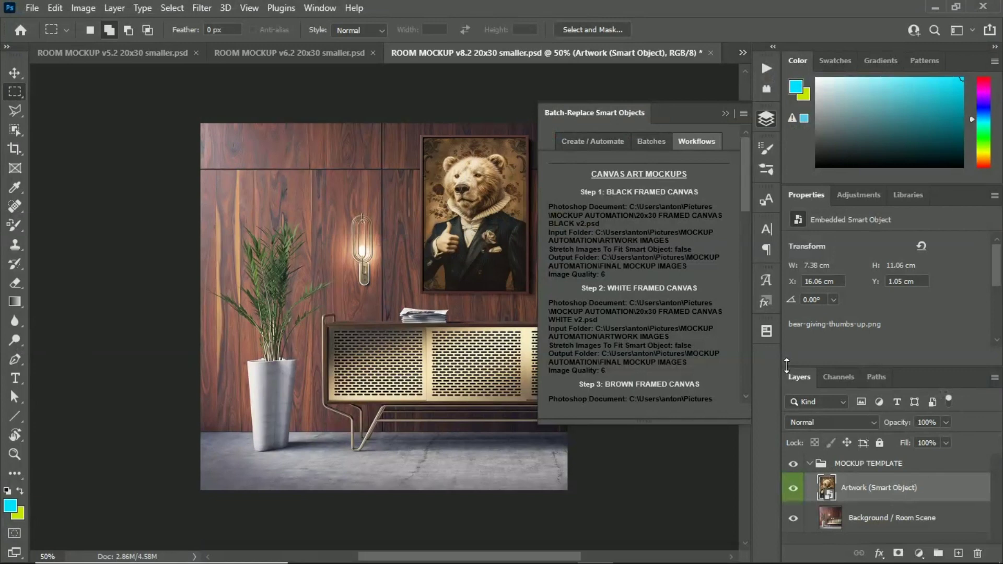
{"action": "left_click", "coordinate": [33, 8]}
{"action": "mouse_move", "coordinate": [96, 236]}
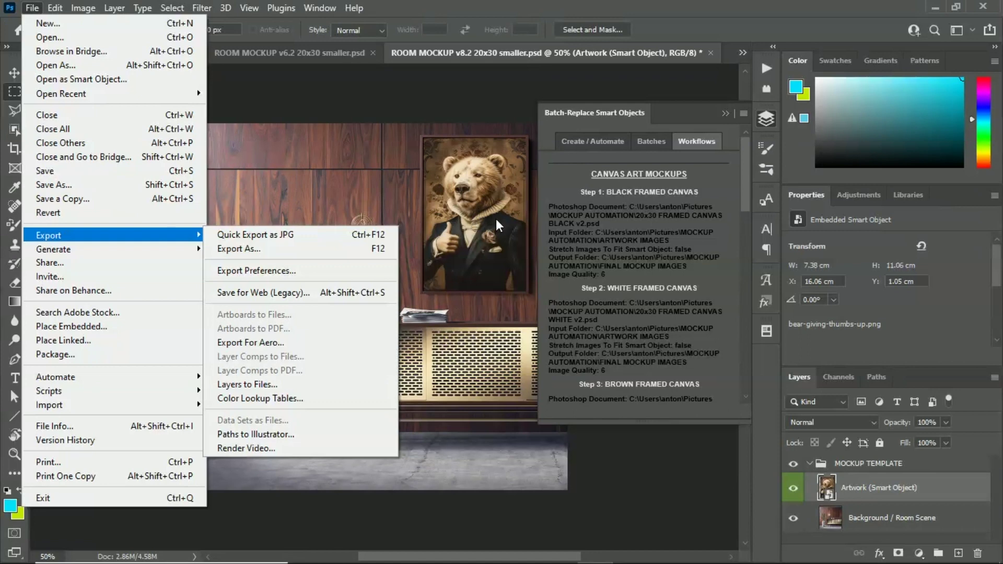
Replace the contents of the room mockup's Artwork smart object with classy-armadillo-1.jpg.
{"action": "right_click", "coordinate": [858, 504]}
{"action": "left_click", "coordinate": [725, 238]}
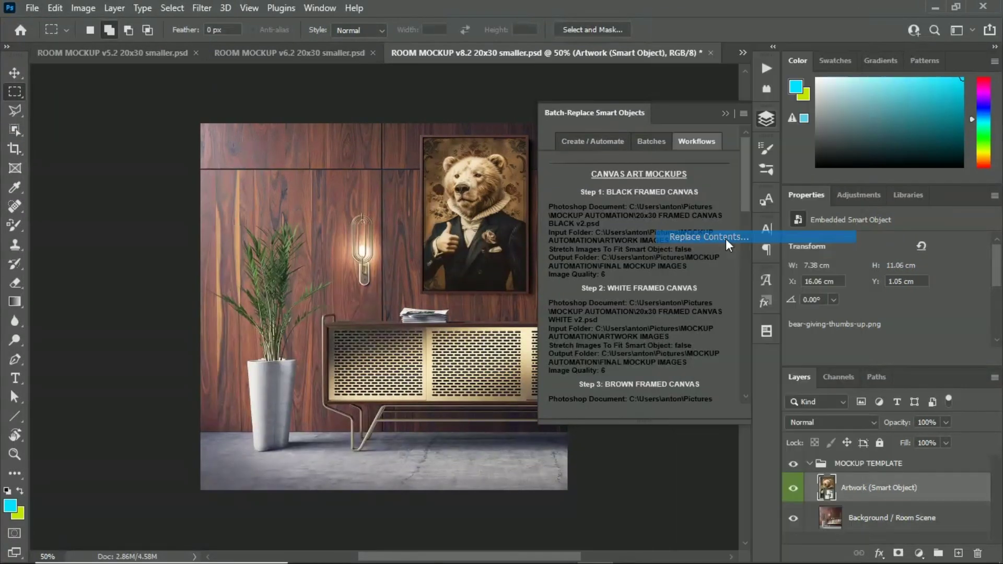
{"action": "double_click", "coordinate": [316, 116]}
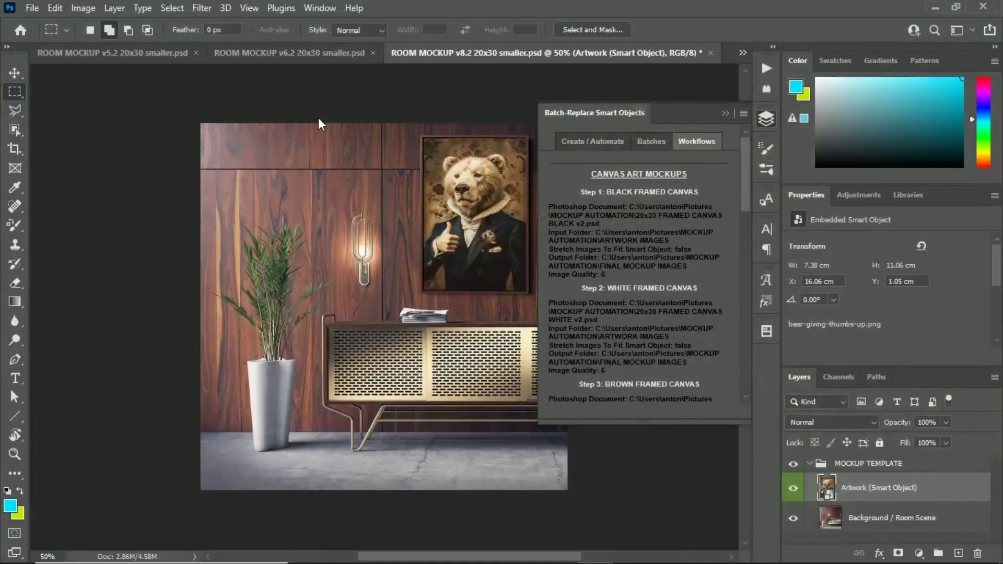
Quick-export the room mockup with the armadillo artwork as a JPG.
{"action": "left_click", "coordinate": [32, 8]}
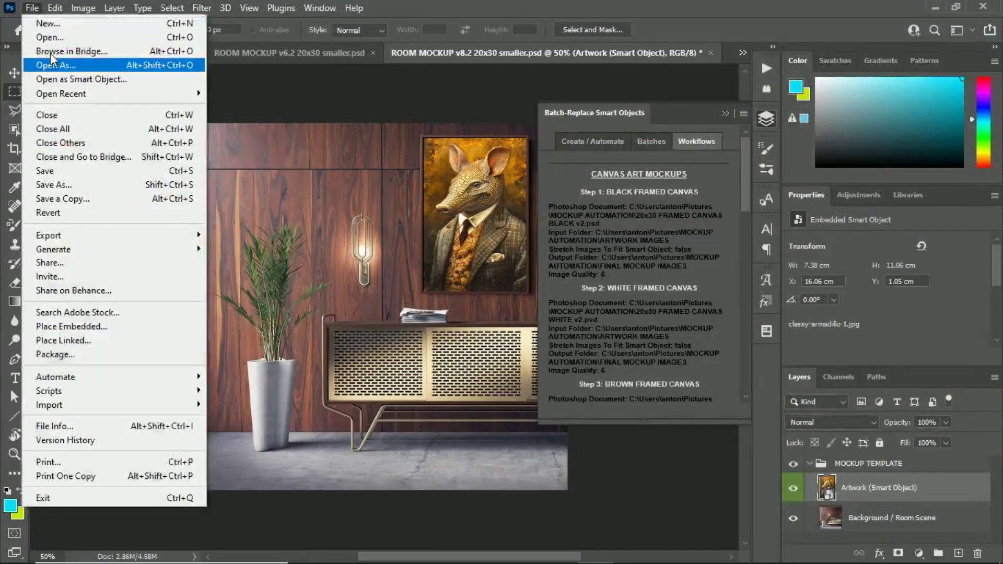
{"action": "mouse_move", "coordinate": [156, 236]}
{"action": "left_click", "coordinate": [258, 236]}
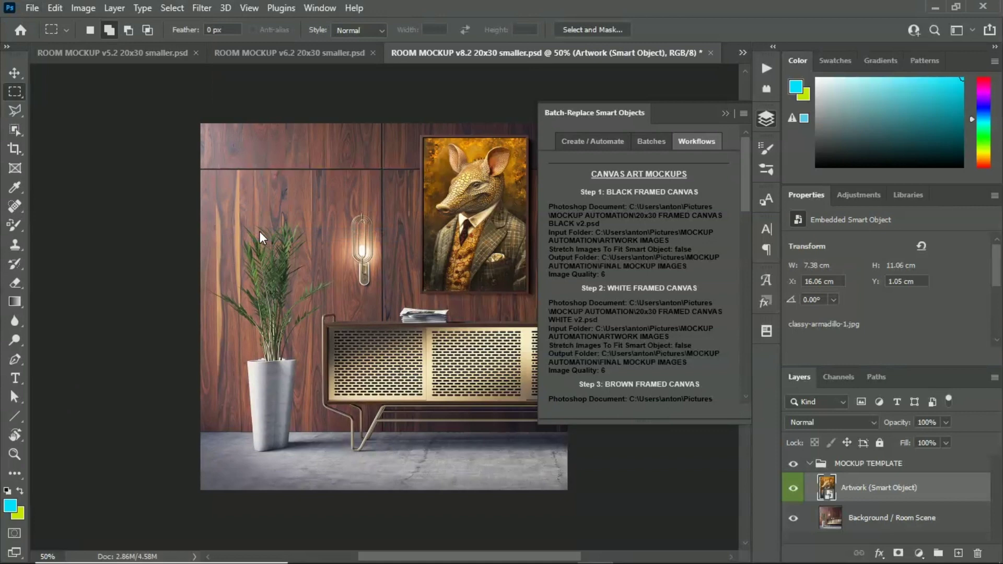
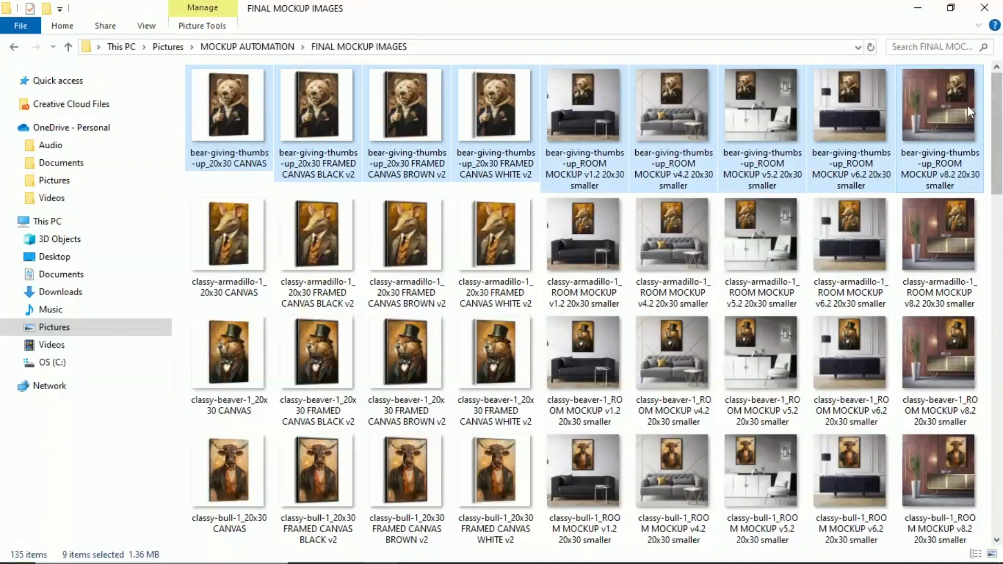
Highlight the nine finished mockups of the bear, armadillo and beaver artworks in turn in the FINAL MOCKUP IMAGES folder.
{"action": "left_click_drag", "start_coordinate": [495, 112], "coordinate": [706, 113]}
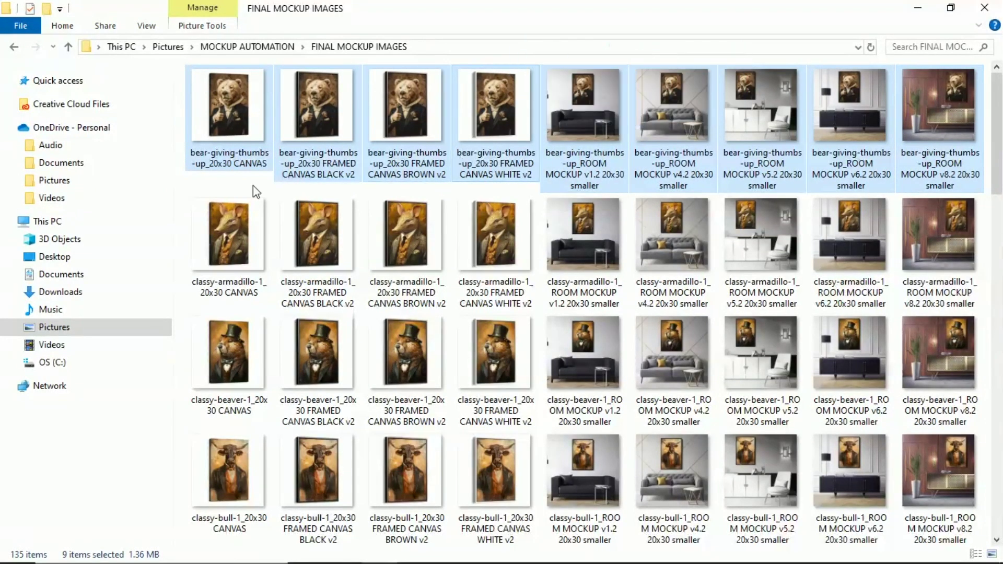
{"action": "left_click", "coordinate": [233, 225]}
{"action": "left_click", "coordinate": [965, 236], "text": "shift"}
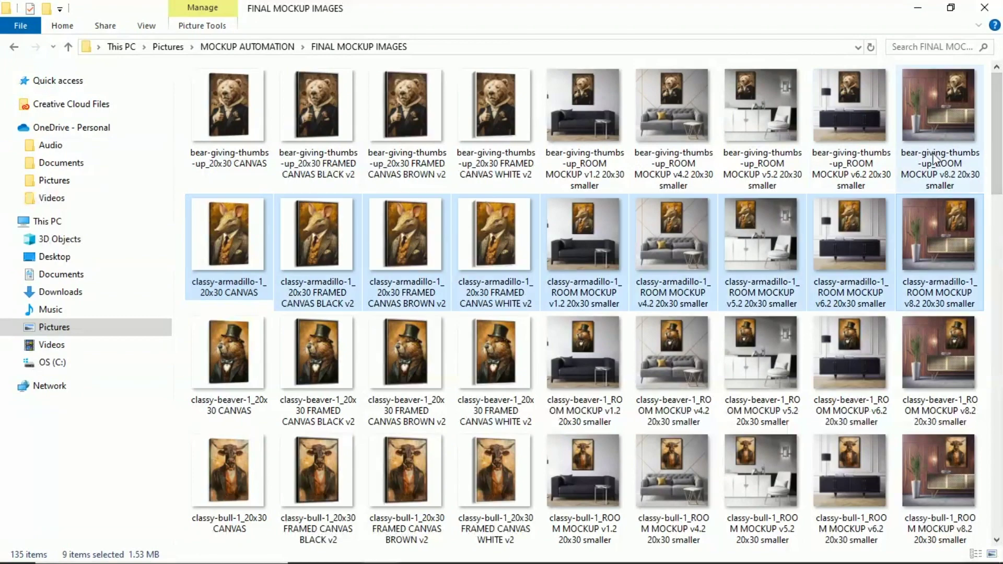
{"action": "left_click_drag", "start_coordinate": [399, 242], "coordinate": [515, 266]}
{"action": "left_click", "coordinate": [252, 365]}
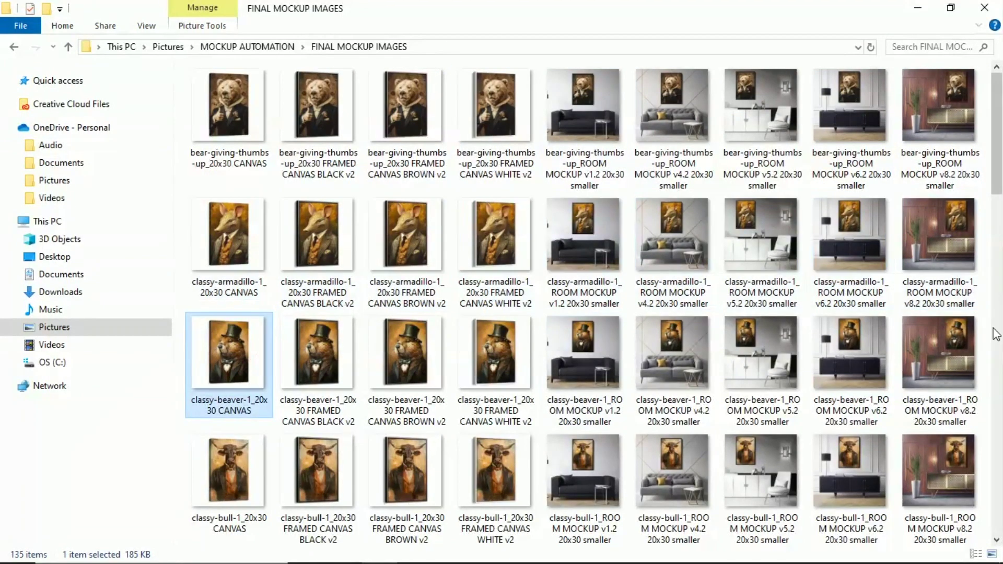
{"action": "left_click", "coordinate": [941, 365], "text": "shift"}
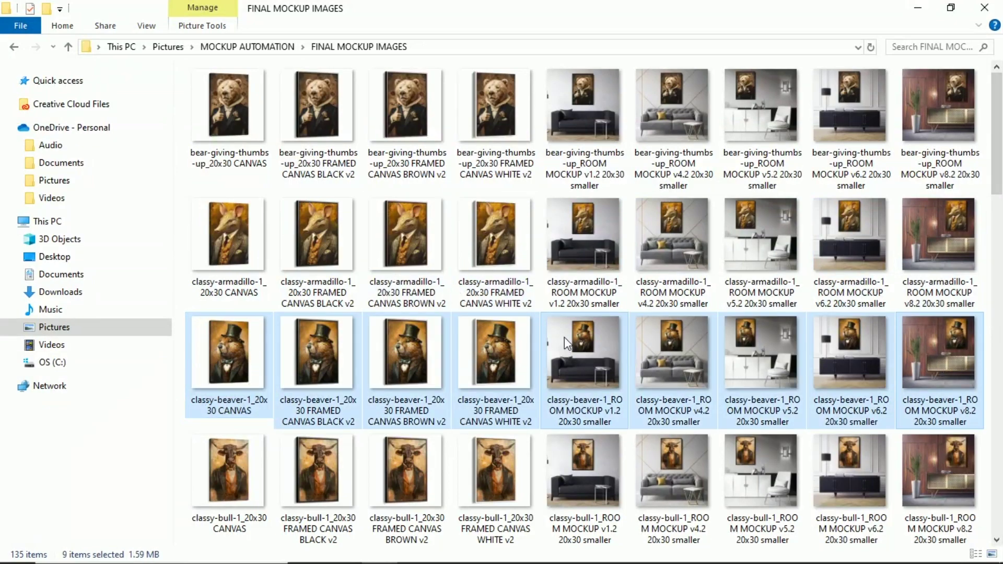
Look through the remaining mockups in FINAL MOCKUP IMAGES and the source pictures in ARTWORK IMAGES, and return to Photoshop.
{"action": "left_click", "coordinate": [512, 256]}
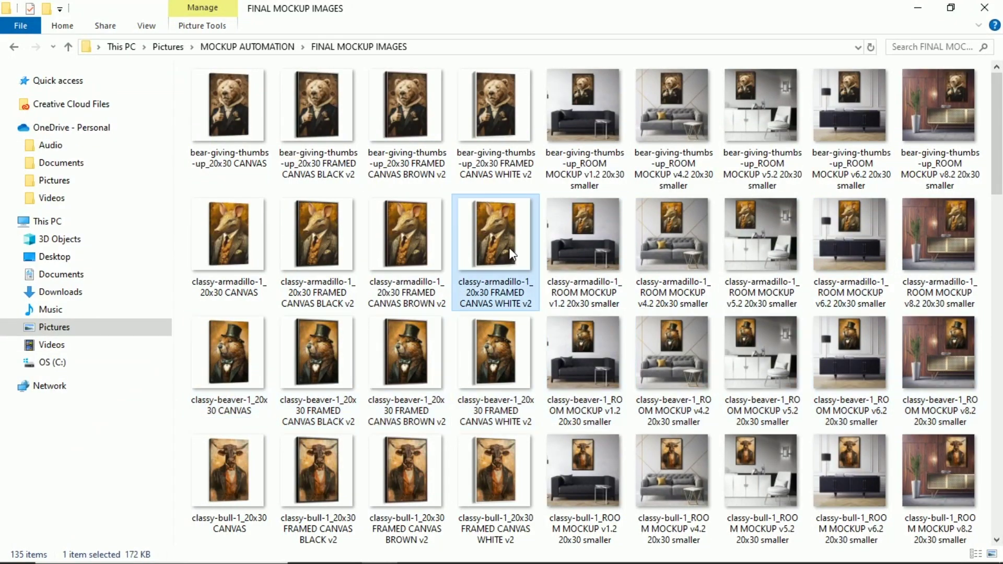
{"action": "left_click", "coordinate": [246, 129]}
{"action": "scroll", "coordinate": [586, 217], "scroll_direction": "down", "scroll_amount": 10}
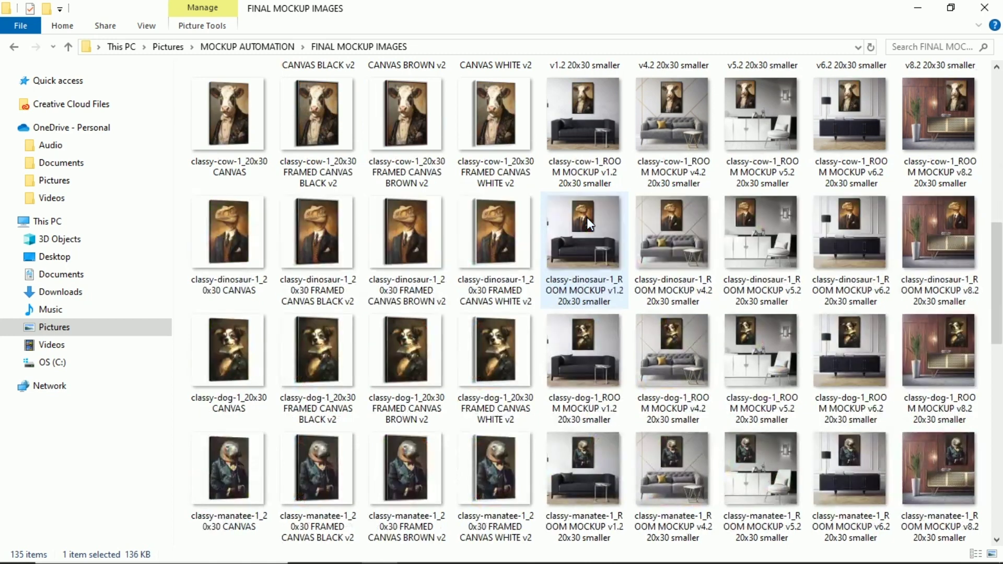
{"action": "scroll", "coordinate": [618, 183], "scroll_direction": "down", "scroll_amount": 3}
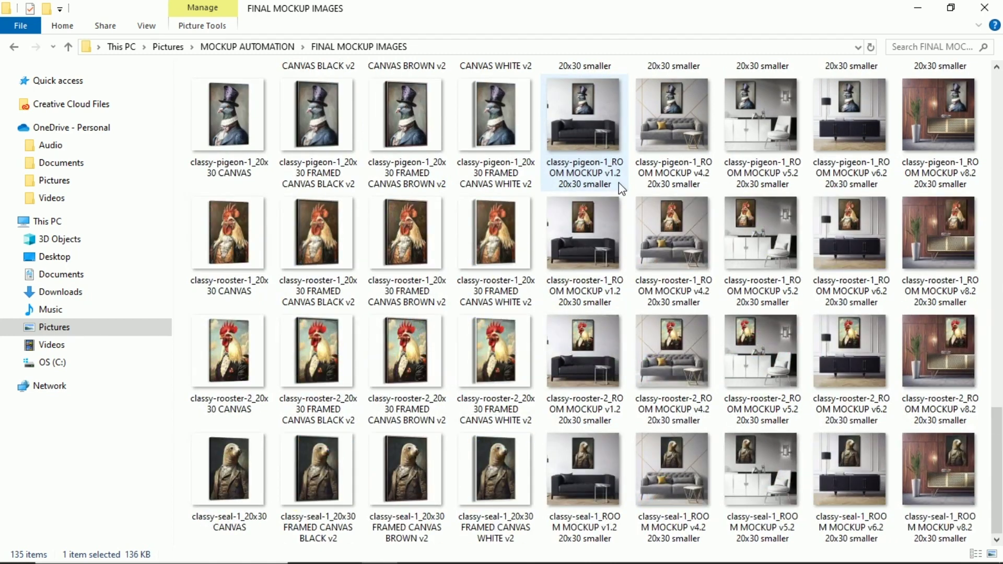
{"action": "scroll", "coordinate": [618, 183], "scroll_direction": "up", "scroll_amount": 12}
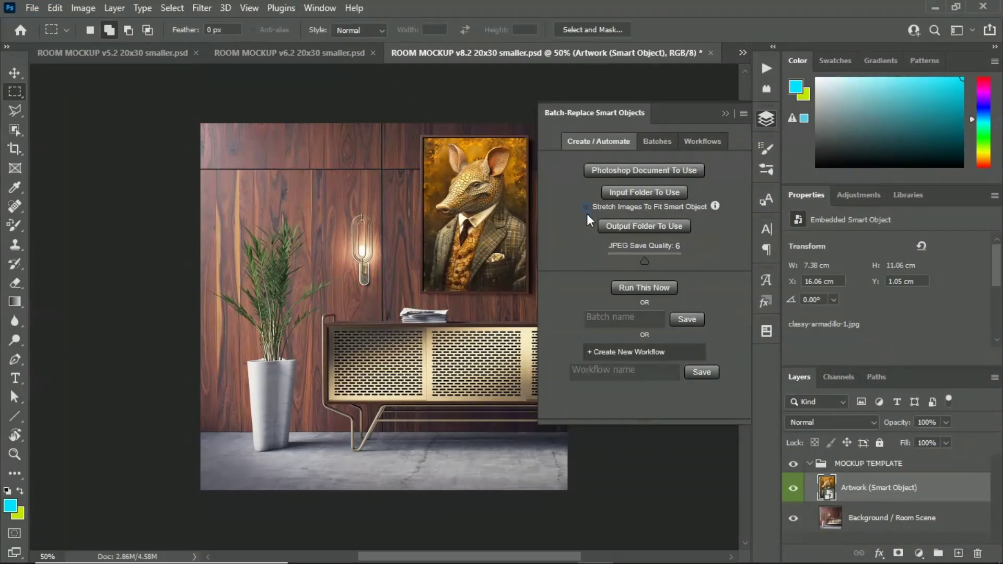
{"action": "key", "text": "alt+Tab"}
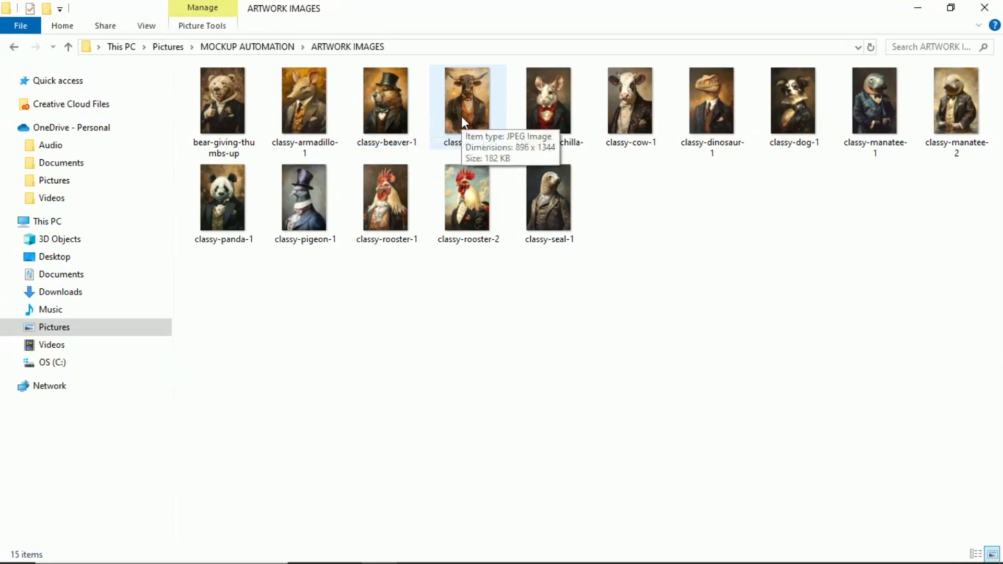
{"action": "left_click", "coordinate": [922, 9]}
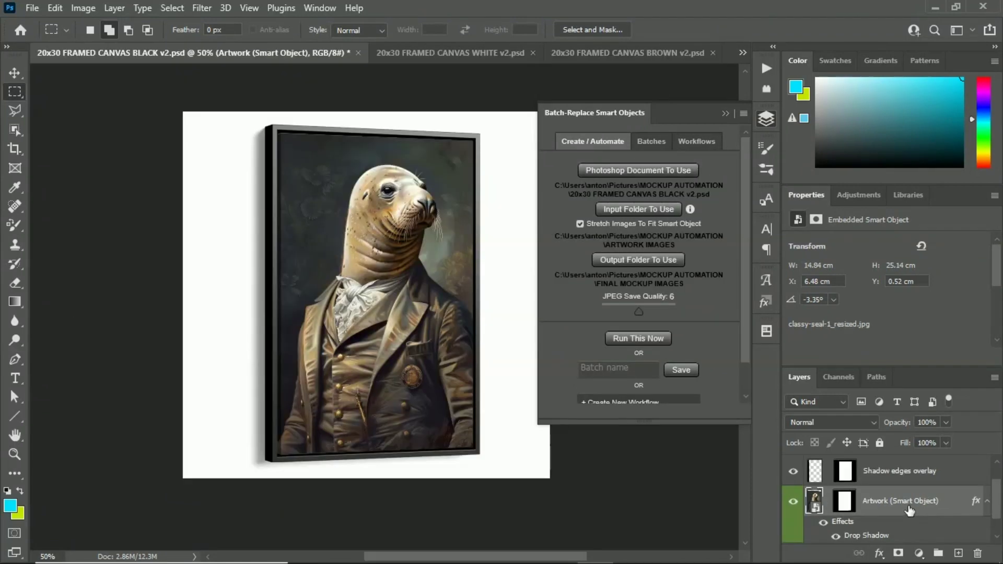
Replace the contents of the Artwork smart object in 20x30 FRAMED CANVAS BLACK v2.psd with classy-pigeon-v2.
{"action": "right_click", "coordinate": [906, 500]}
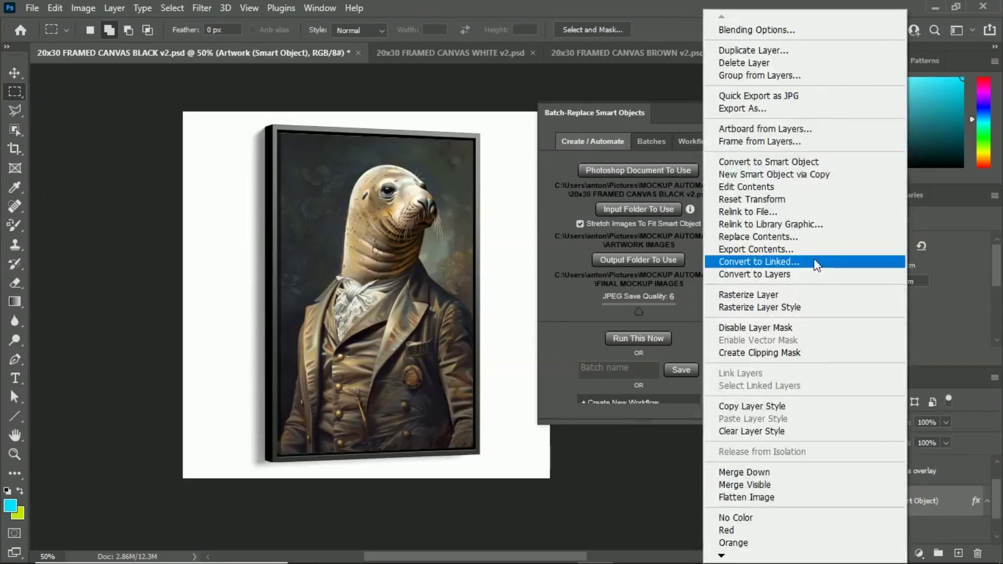
{"action": "left_click", "coordinate": [806, 238]}
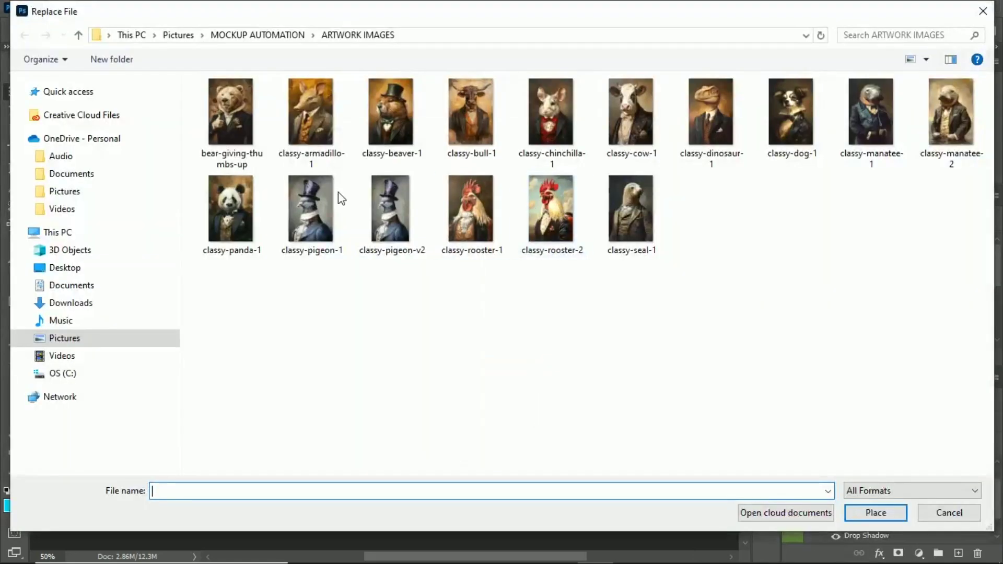
{"action": "double_click", "coordinate": [374, 233]}
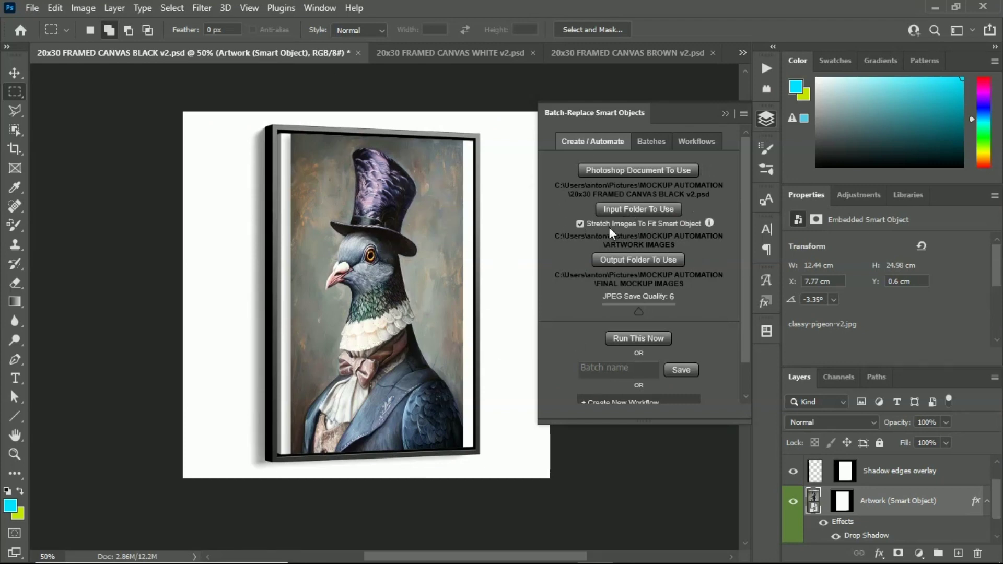
Replace the contents of the black framed canvas's Artwork smart object with classy-seal-1.
{"action": "right_click", "coordinate": [914, 500]}
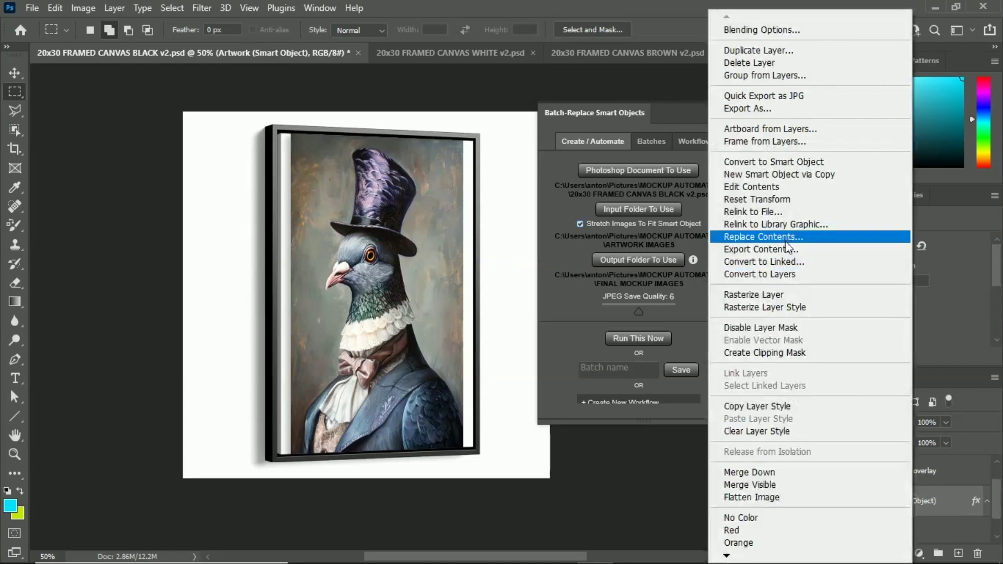
{"action": "left_click", "coordinate": [784, 240]}
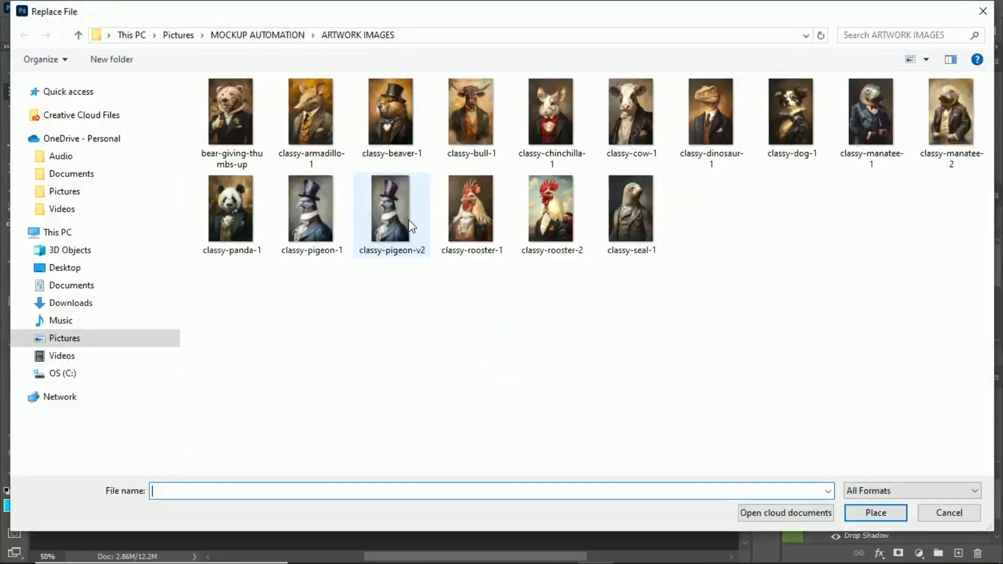
{"action": "double_click", "coordinate": [654, 229]}
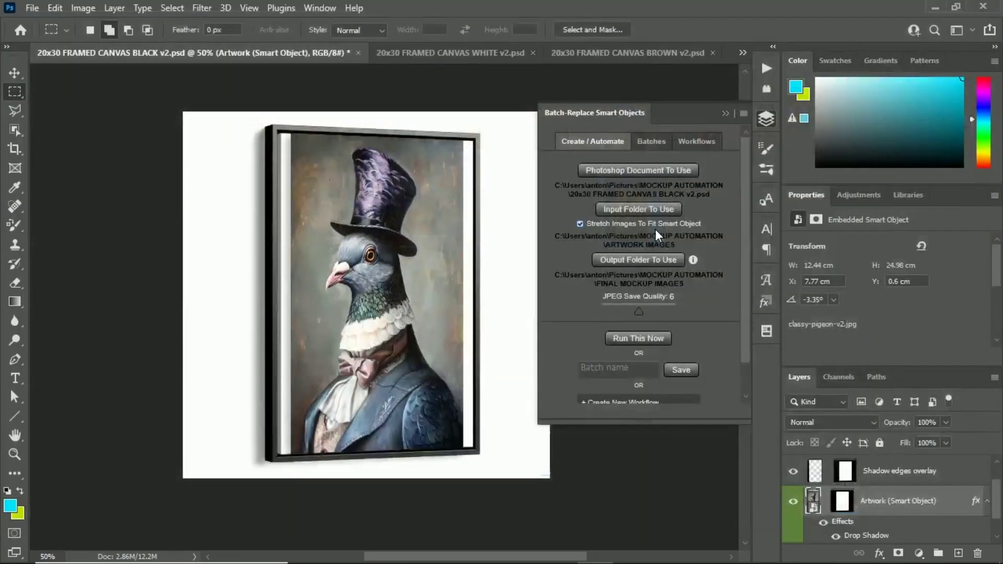
Run the batch replacement on the black framed canvas with stretching enabled, and view the classy-pigeon-v2 mockup in FINAL MOCKUP IMAGES.
{"action": "left_click", "coordinate": [656, 339]}
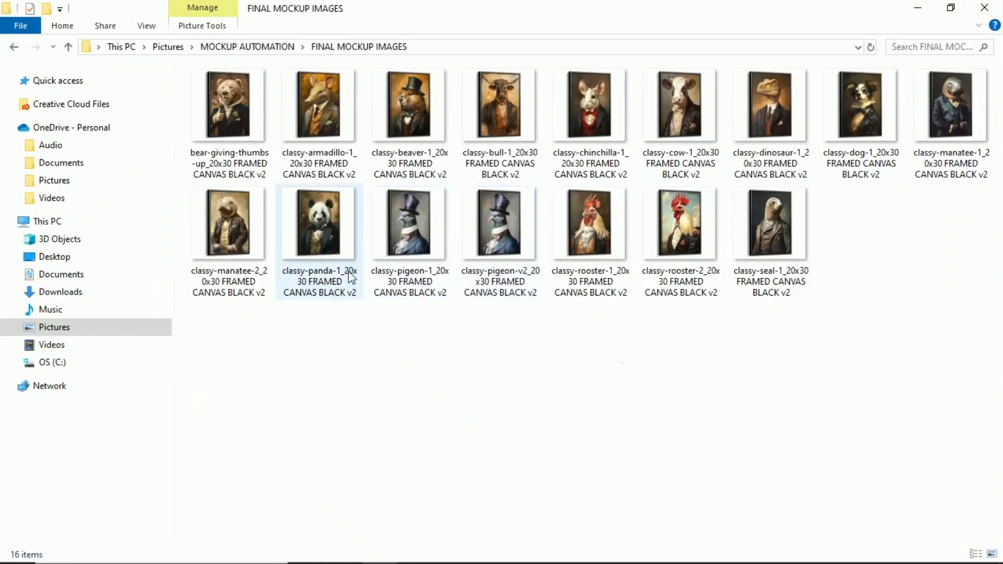
{"action": "left_click", "coordinate": [529, 243]}
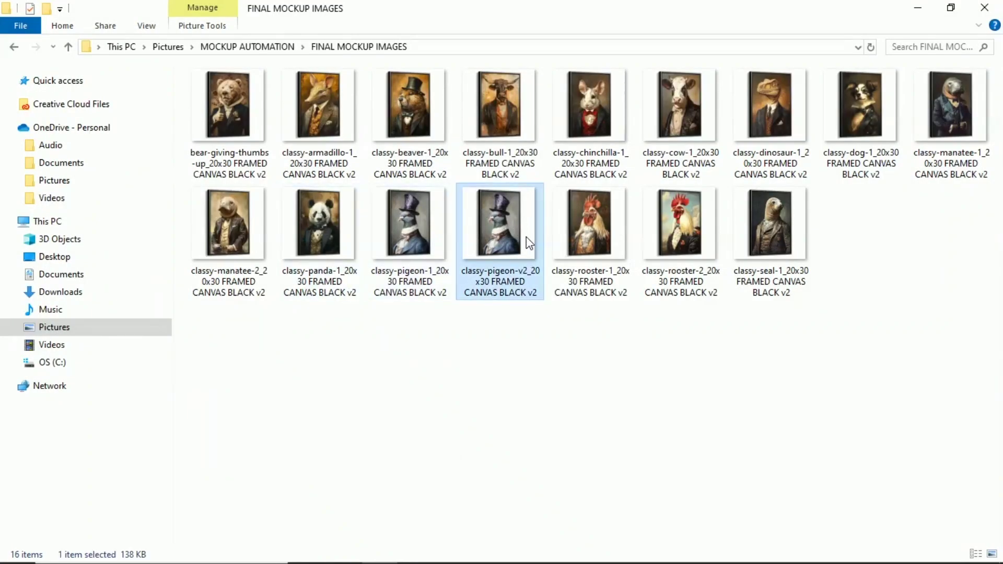
{"action": "double_click", "coordinate": [529, 243]}
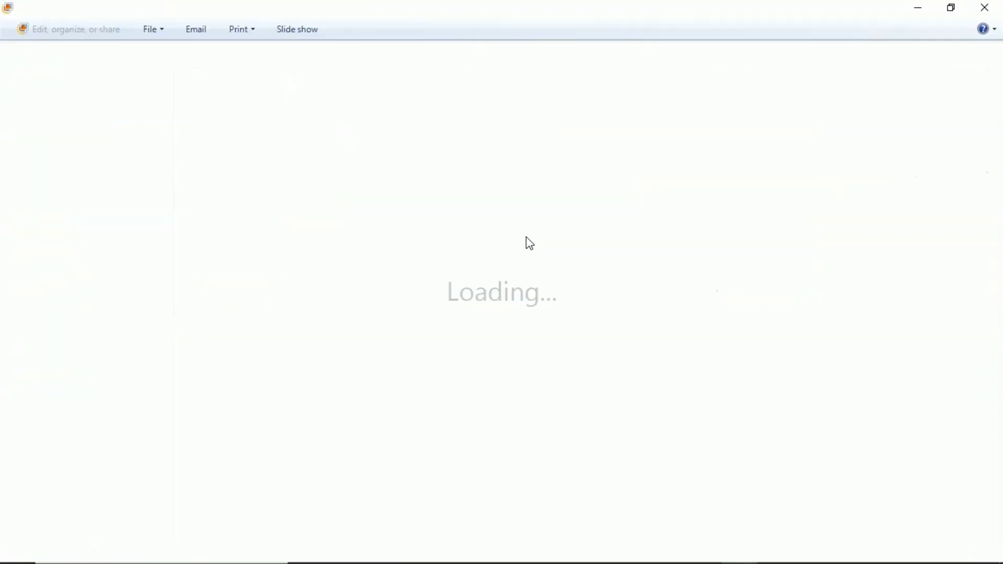
{"action": "left_click", "coordinate": [983, 8]}
{"action": "key", "text": "alt+Tab"}
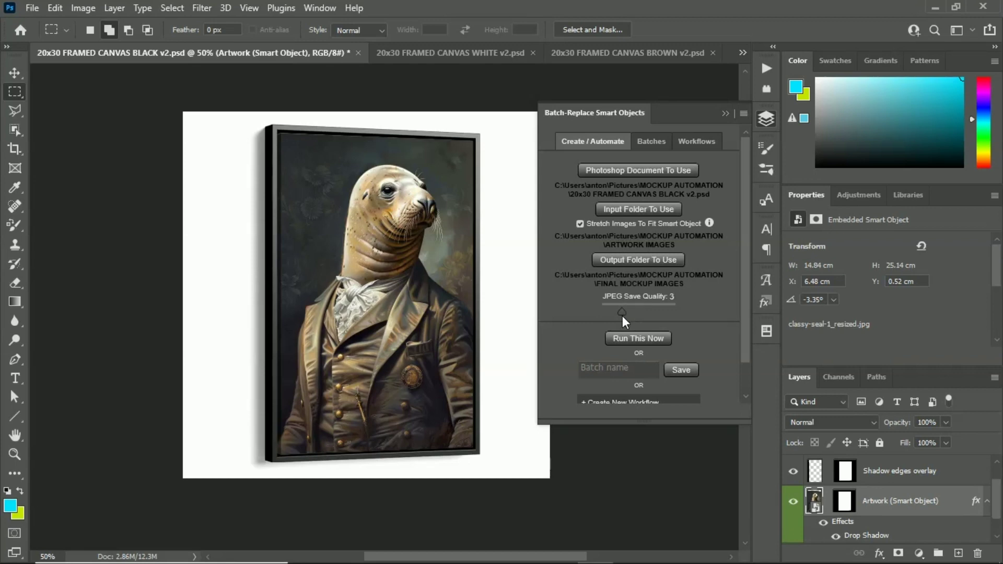
Raise the JPEG save quality of the black framed canvas batch to 12, and lower it to 3.
{"action": "left_click_drag", "start_coordinate": [640, 312], "coordinate": [729, 305]}
{"action": "left_click_drag", "start_coordinate": [600, 312], "coordinate": [738, 299]}
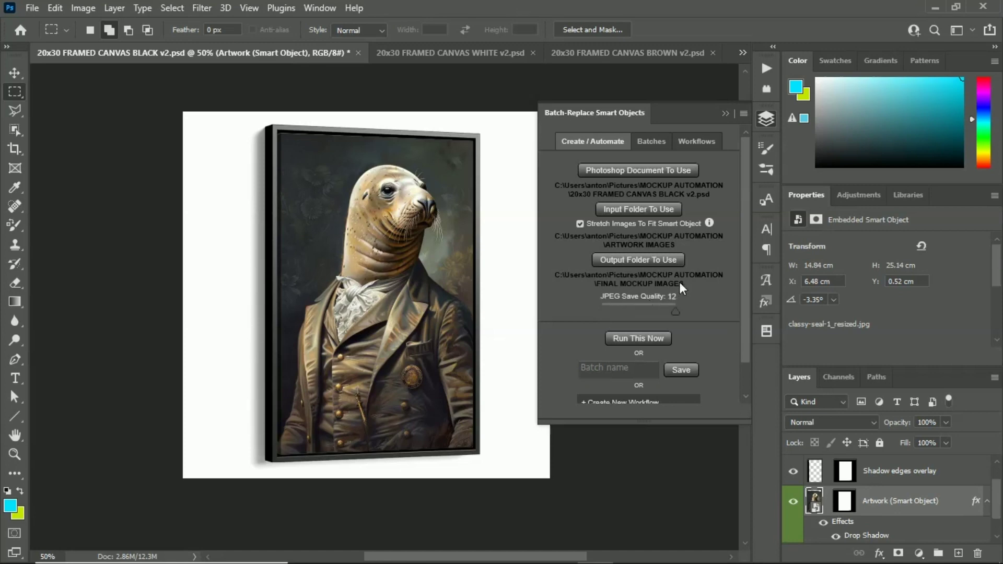
{"action": "mouse_move", "coordinate": [675, 312]}
{"action": "left_mouse_down"}
{"action": "mouse_move", "coordinate": [645, 312]}
{"action": "mouse_move", "coordinate": [675, 310]}
{"action": "left_mouse_up"}
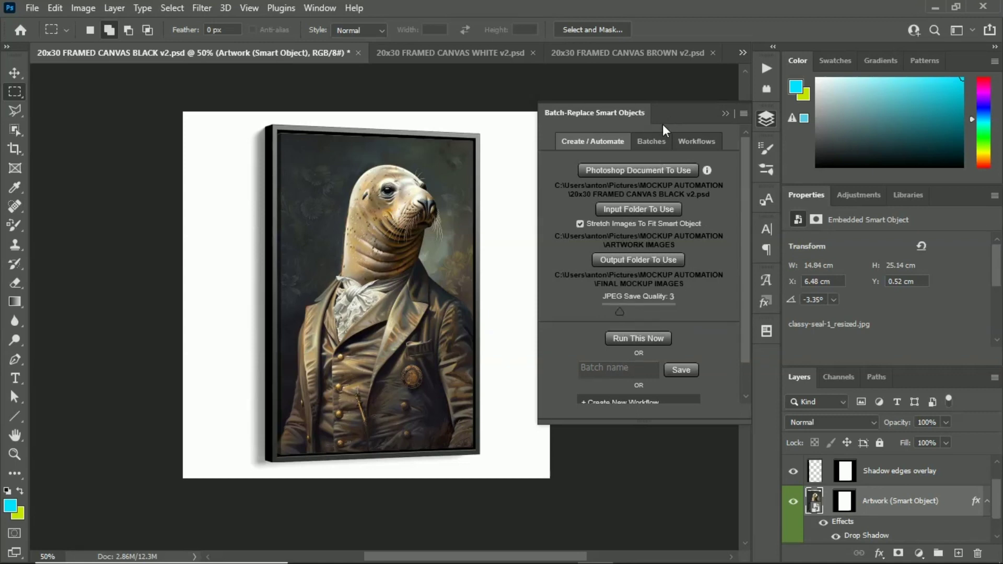
Look over the saved batches and the CANVAS ART MOCKUPS workflow, toggle image stretching, and return to the batch creation settings.
{"action": "left_click", "coordinate": [654, 141]}
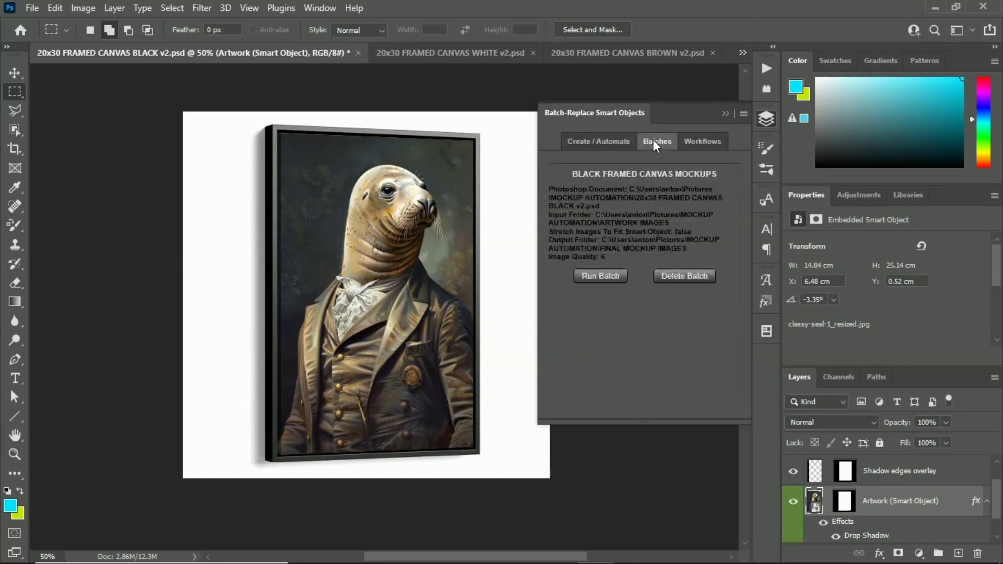
{"action": "left_click", "coordinate": [691, 142]}
{"action": "left_click", "coordinate": [594, 142]}
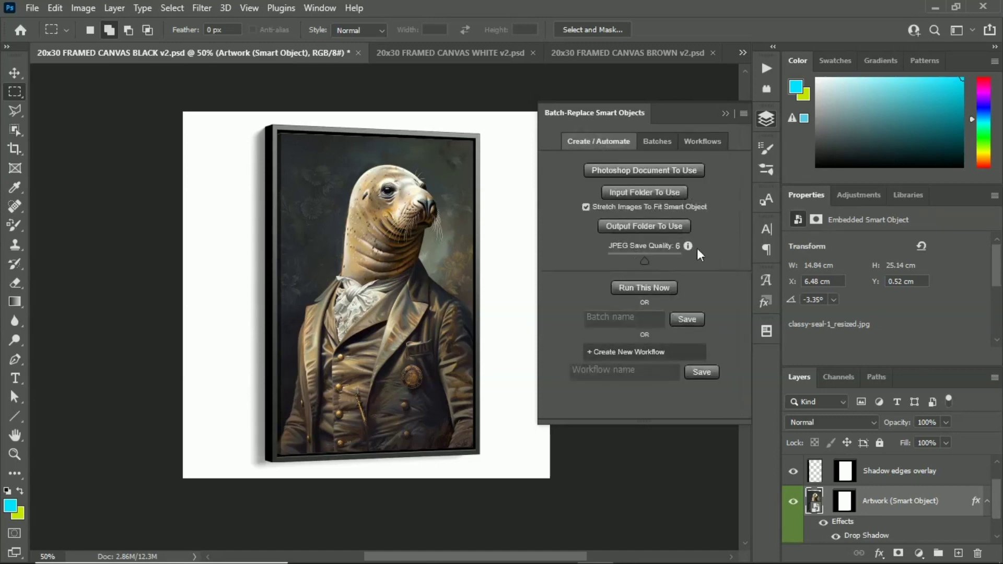
{"action": "left_click", "coordinate": [586, 206]}
{"action": "left_click", "coordinate": [704, 142]}
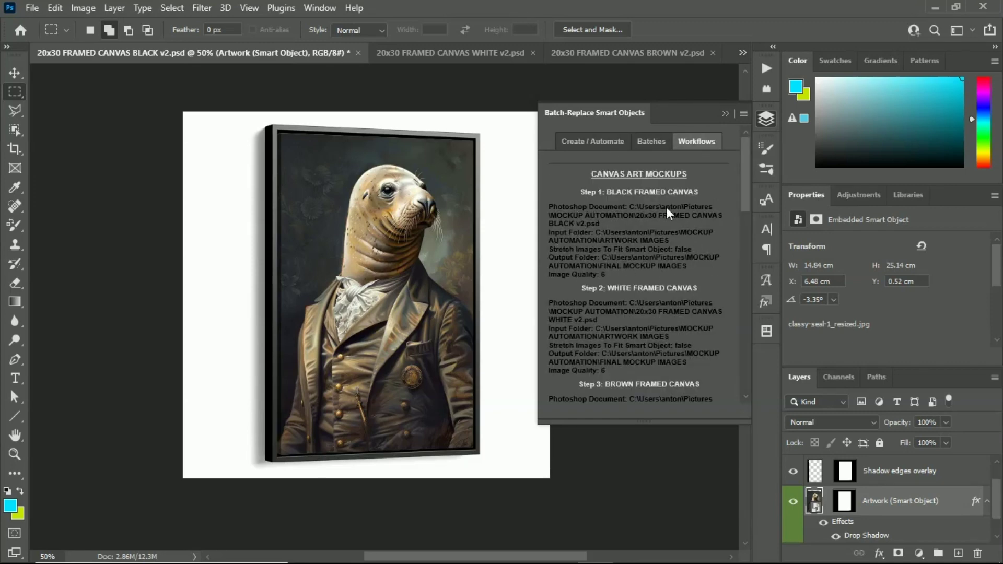
{"action": "left_click", "coordinate": [605, 140]}
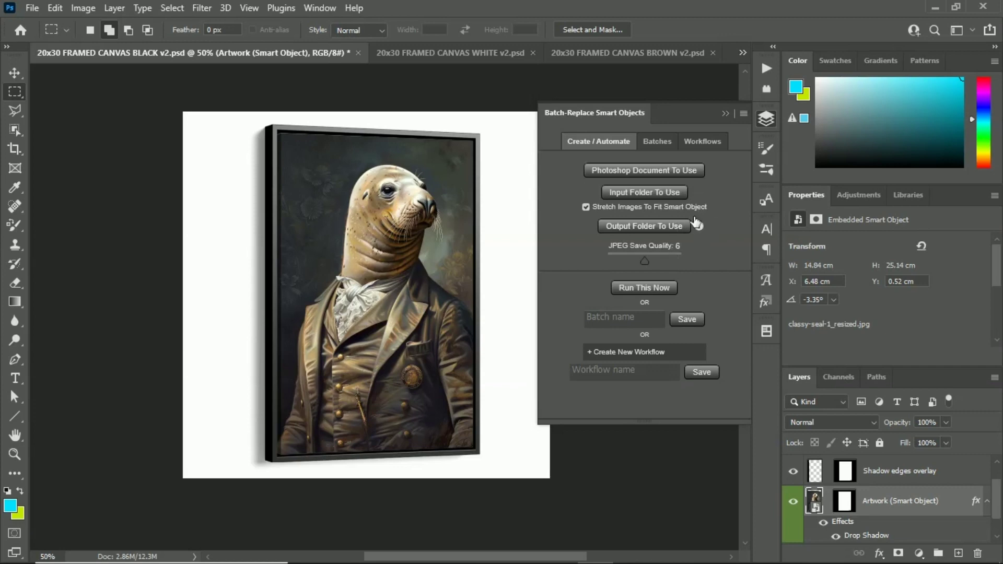
Read the help notes on the input folder and Photoshop document settings, closing each one.
{"action": "left_click", "coordinate": [696, 193]}
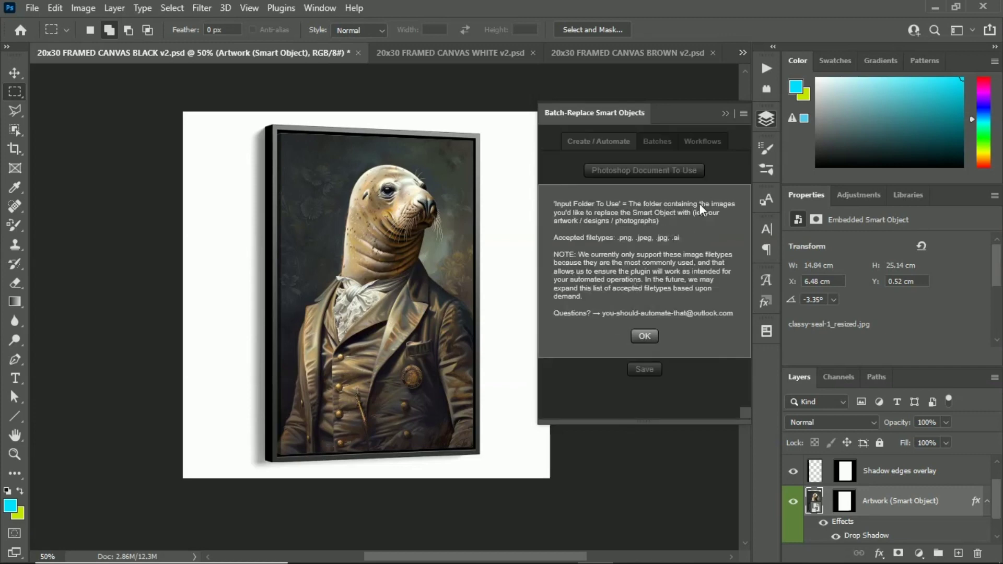
{"action": "left_click", "coordinate": [645, 337]}
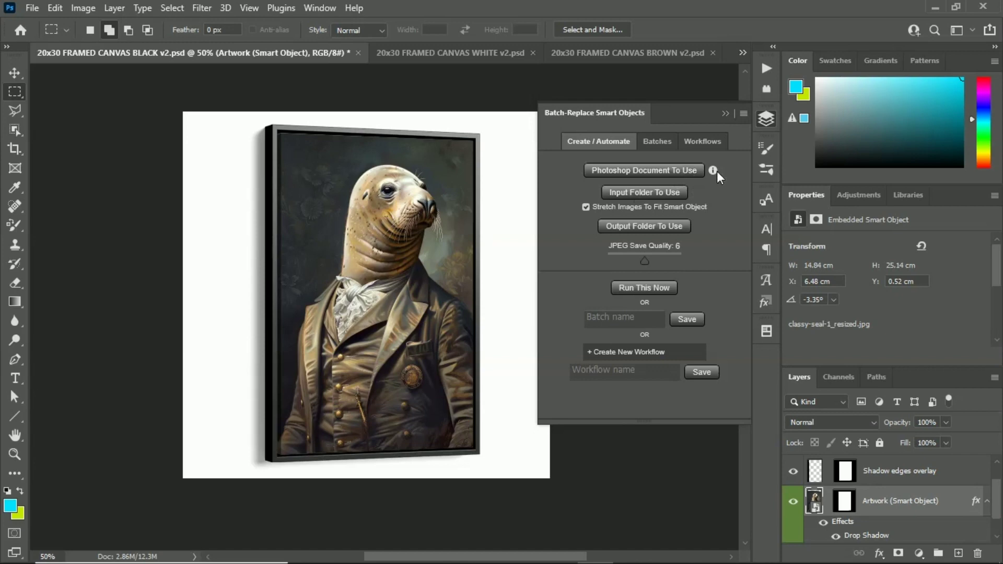
{"action": "left_click", "coordinate": [712, 172]}
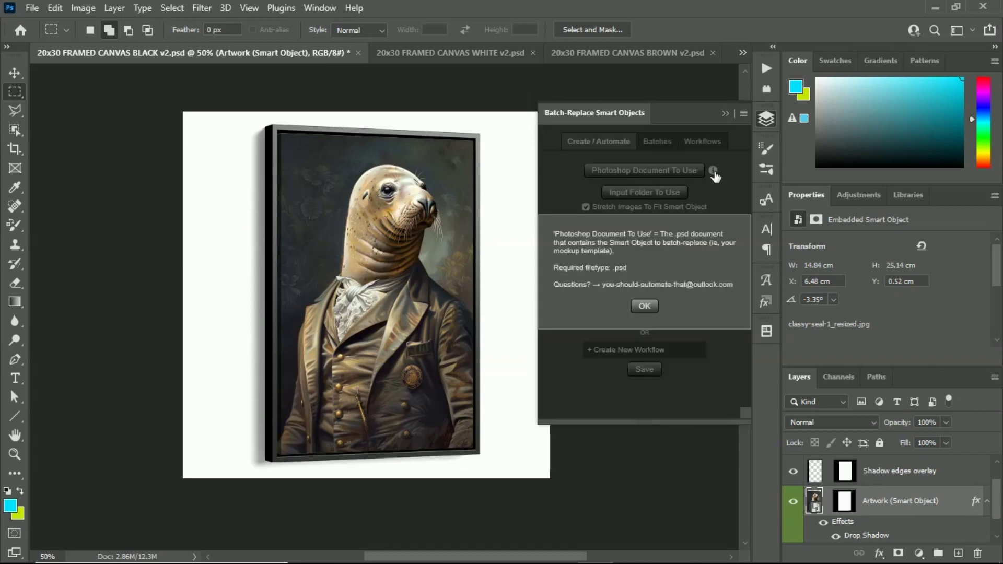
{"action": "left_click", "coordinate": [647, 307]}
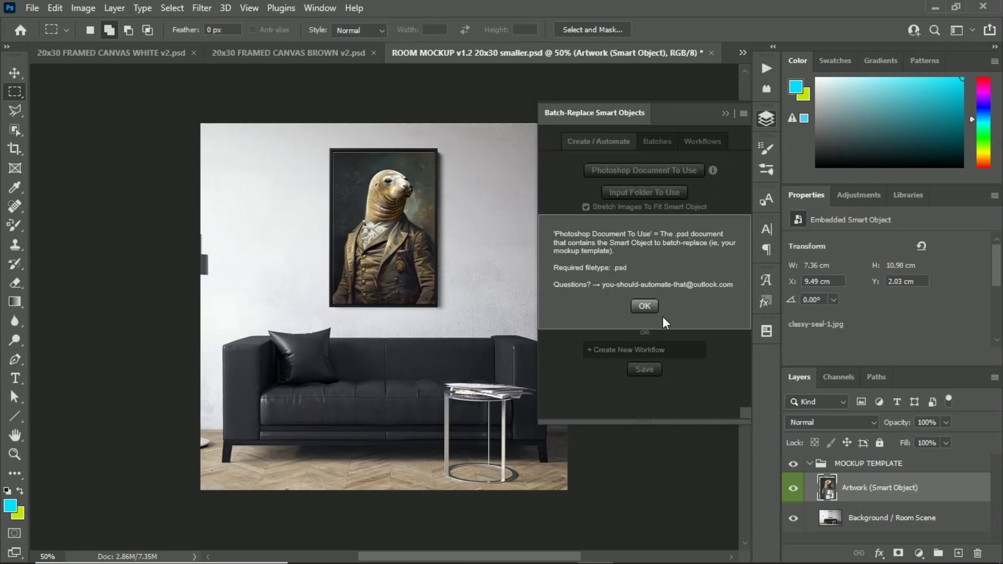
{"action": "left_click", "coordinate": [645, 306]}
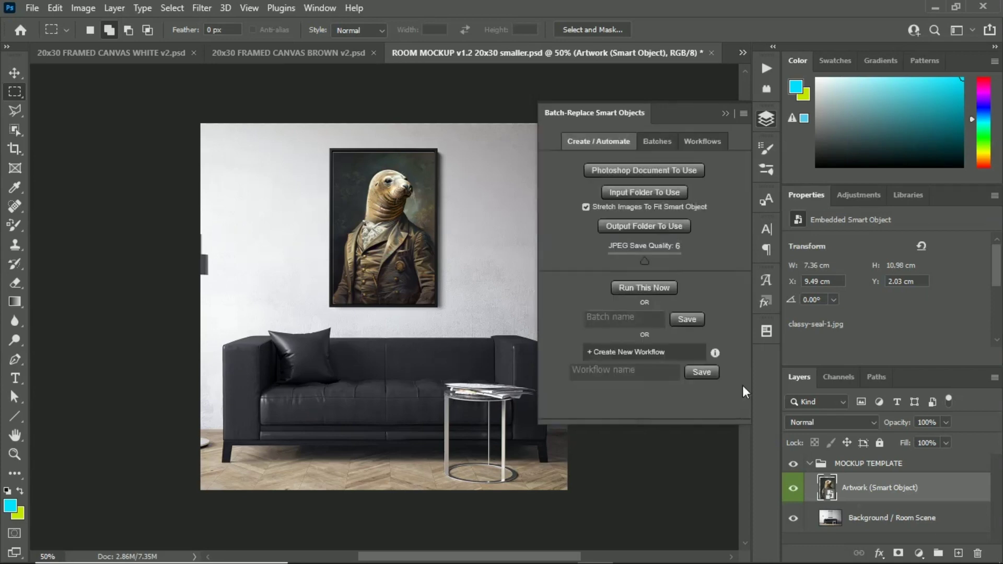
Examine the input folder help note again for its accepted file types, and close it.
{"action": "left_click", "coordinate": [696, 193]}
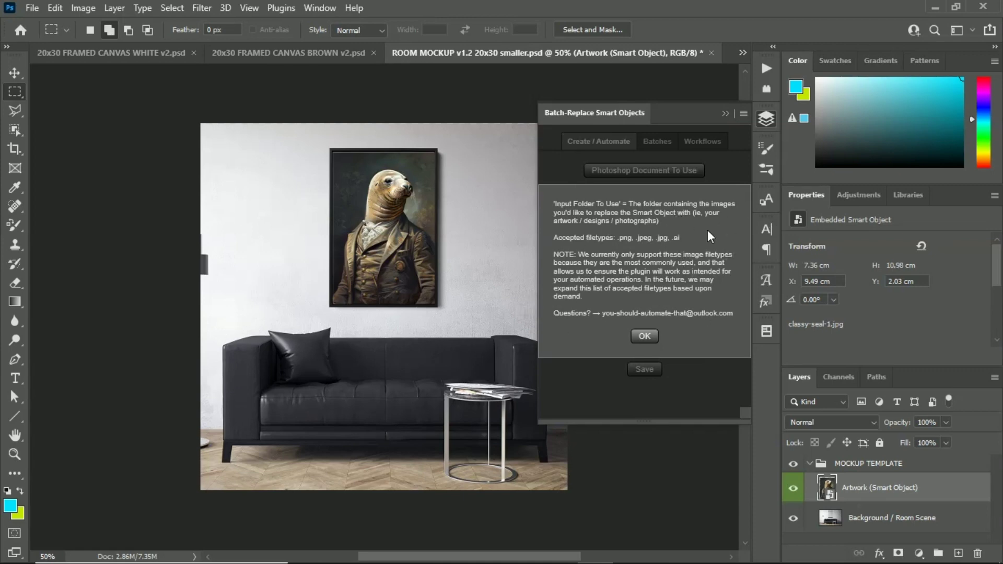
{"action": "left_click", "coordinate": [651, 340]}
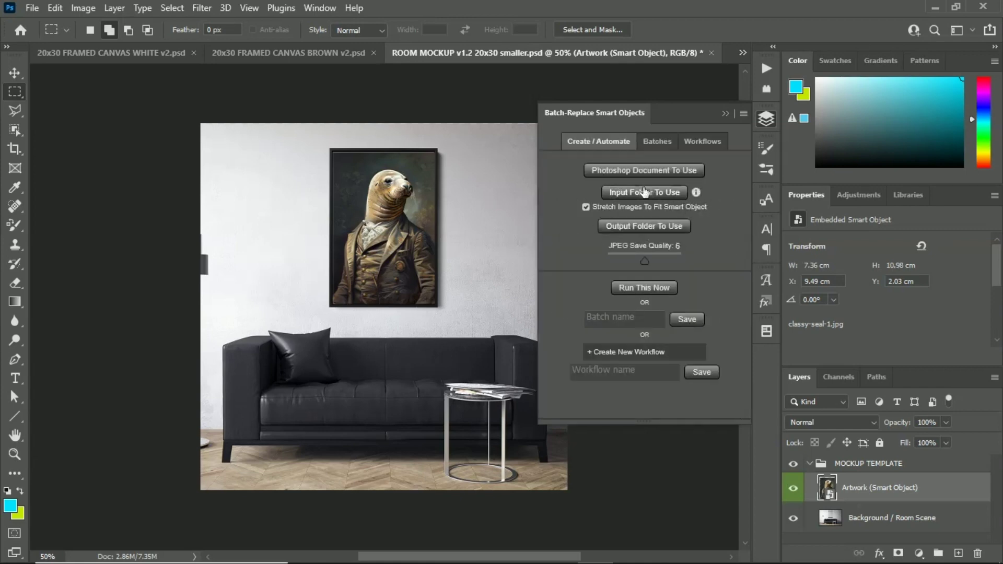
{"action": "left_click", "coordinate": [696, 193]}
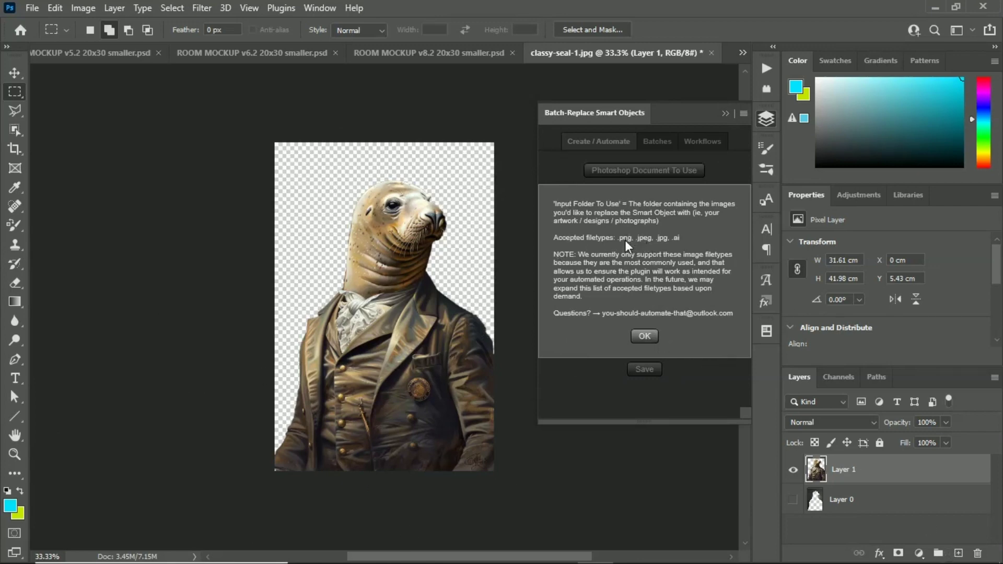
{"action": "left_click", "coordinate": [646, 337]}
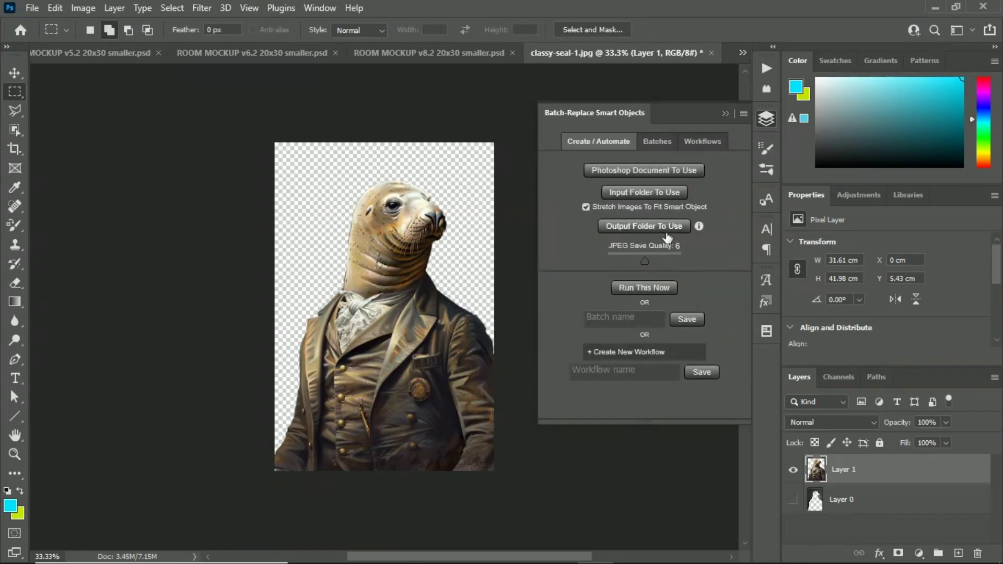
Read the output folder help note about the exported file type, and close it.
{"action": "left_click", "coordinate": [701, 230]}
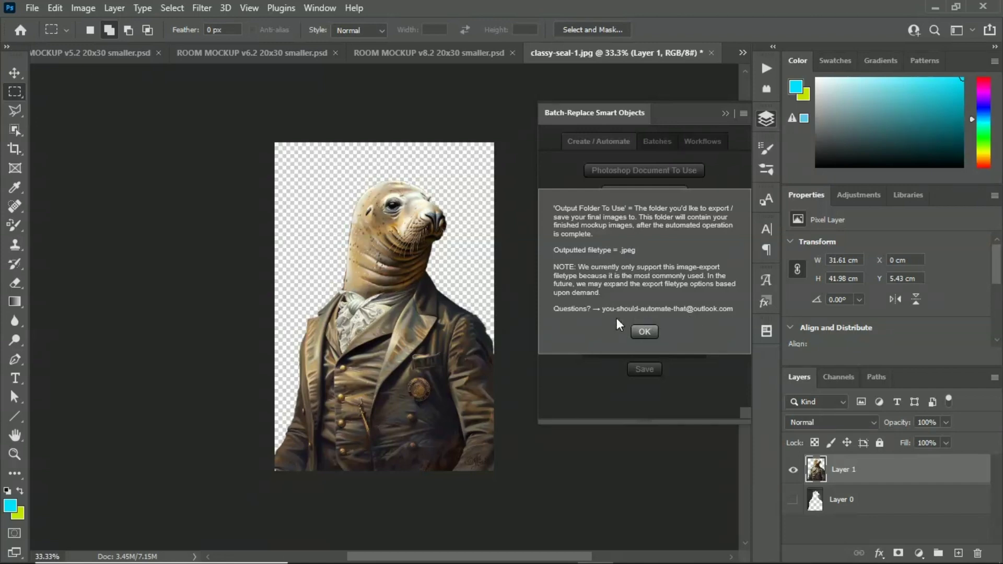
{"action": "left_click", "coordinate": [644, 332]}
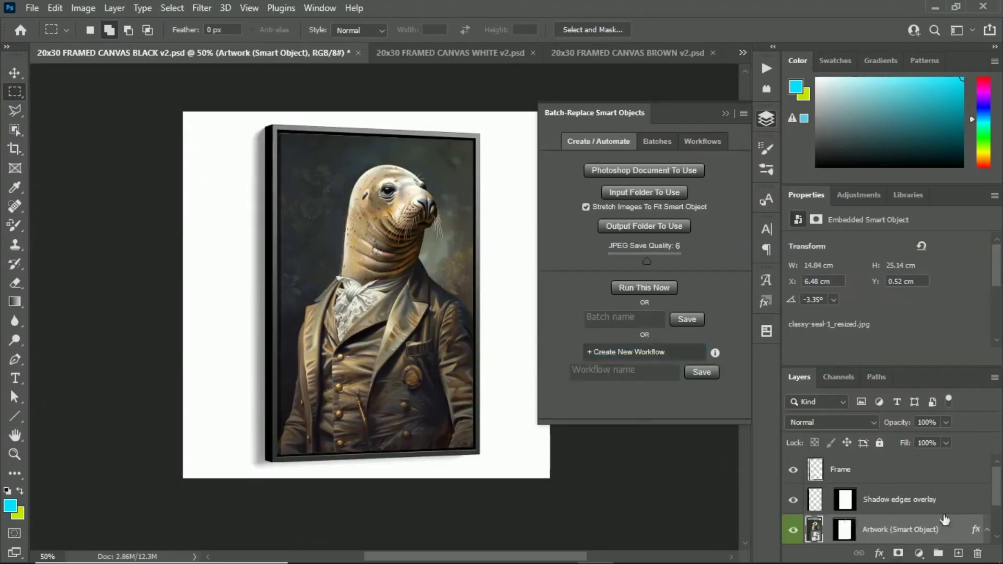
Compare the layers of the black and white framed canvas documents, enlarging the layer list and returning to the black one.
{"action": "scroll", "coordinate": [884, 499], "scroll_direction": "down", "scroll_amount": 1}
{"action": "scroll", "coordinate": [885, 499], "scroll_direction": "up", "scroll_amount": 1}
{"action": "left_click", "coordinate": [461, 48]}
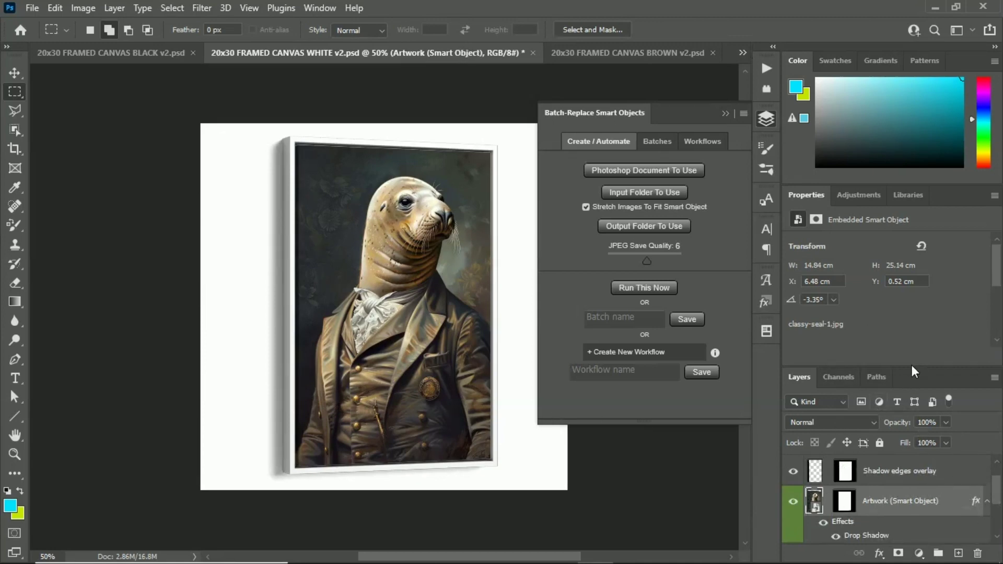
{"action": "left_click_drag", "start_coordinate": [908, 368], "coordinate": [908, 333]}
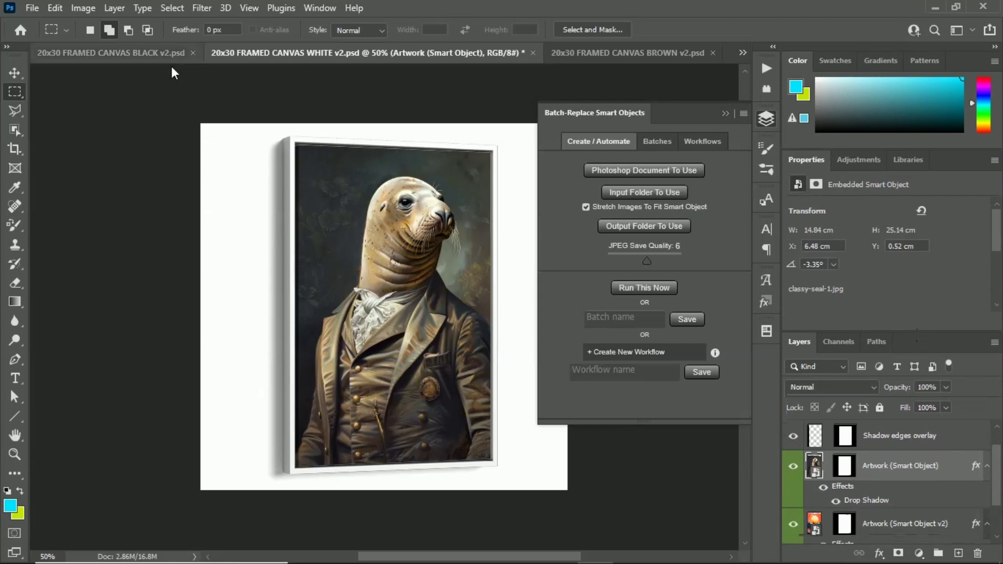
{"action": "left_click", "coordinate": [74, 53]}
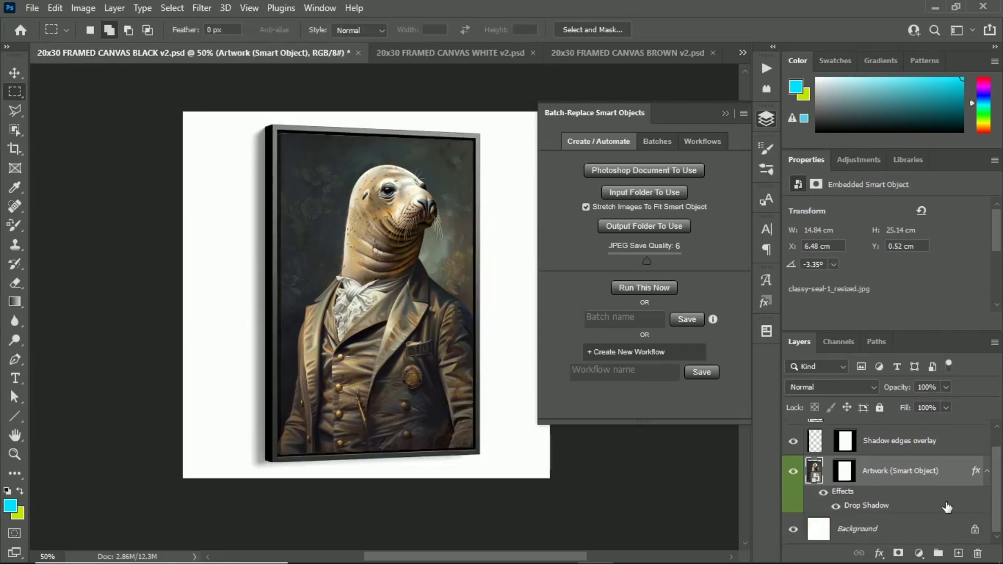
Examine the black framed canvas layers, selecting the shadow overlay, the frame and the Artwork (Smart Object) layer in turn.
{"action": "scroll", "coordinate": [957, 511], "scroll_direction": "up", "scroll_amount": 1}
{"action": "scroll", "coordinate": [883, 480], "scroll_direction": "down", "scroll_amount": 1}
{"action": "scroll", "coordinate": [896, 504], "scroll_direction": "up", "scroll_amount": 1}
{"action": "scroll", "coordinate": [896, 505], "scroll_direction": "down", "scroll_amount": 1}
{"action": "scroll", "coordinate": [893, 512], "scroll_direction": "up", "scroll_amount": 1}
{"action": "scroll", "coordinate": [890, 517], "scroll_direction": "down", "scroll_amount": 1}
{"action": "scroll", "coordinate": [892, 495], "scroll_direction": "up", "scroll_amount": 1}
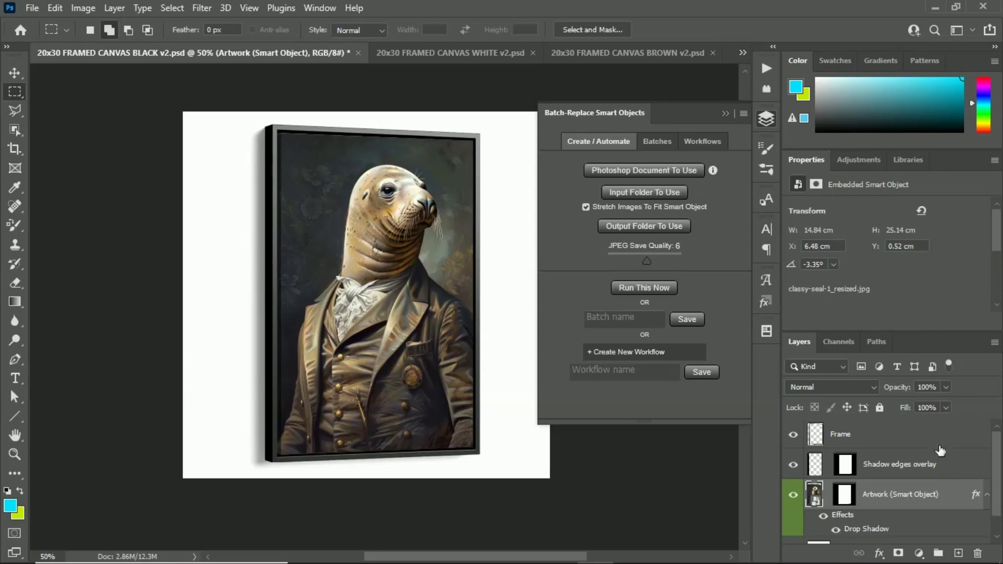
{"action": "scroll", "coordinate": [918, 474], "scroll_direction": "down", "scroll_amount": 1}
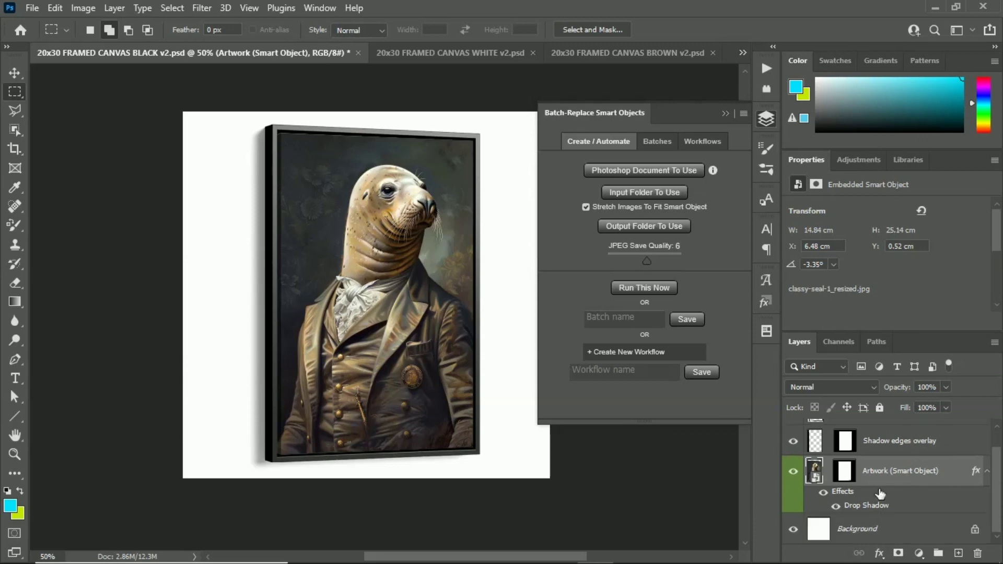
{"action": "scroll", "coordinate": [882, 486], "scroll_direction": "up", "scroll_amount": 1}
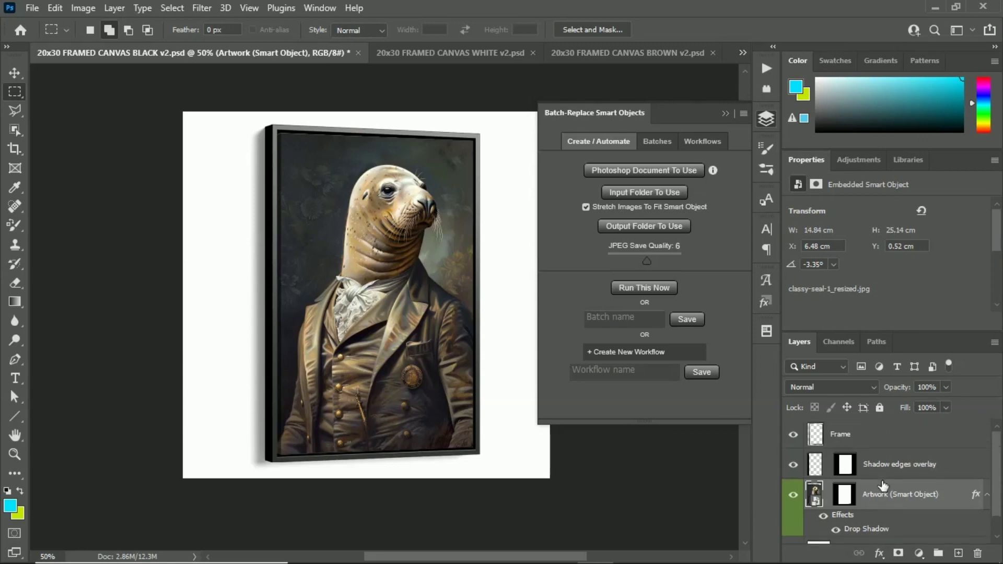
{"action": "left_click", "coordinate": [885, 464]}
{"action": "left_click", "coordinate": [871, 438]}
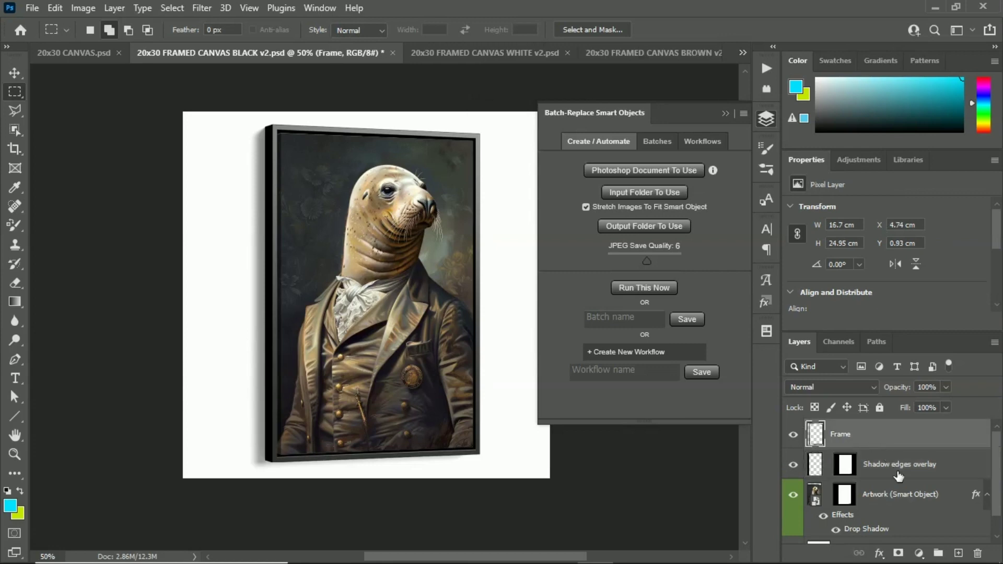
{"action": "left_click", "coordinate": [912, 497]}
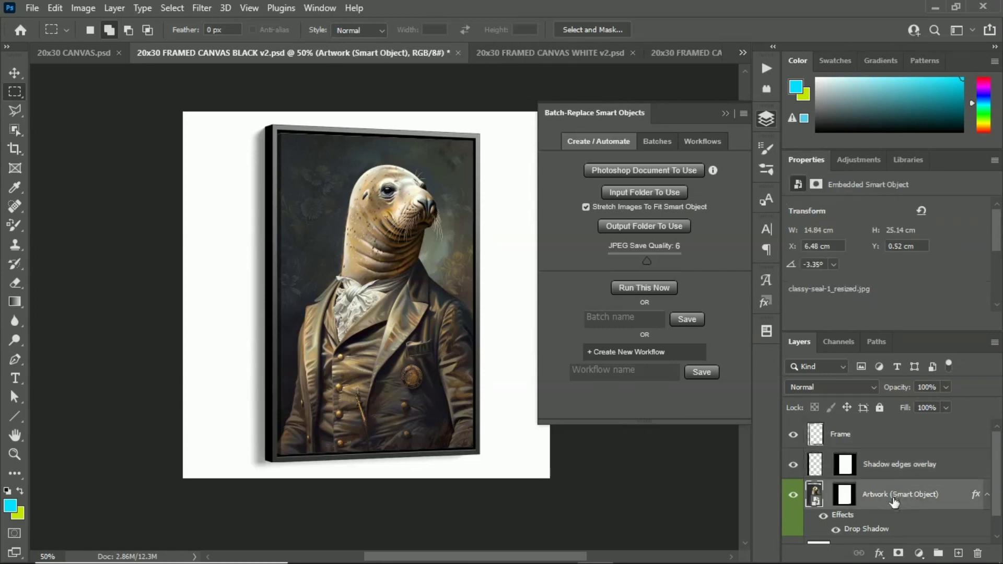
{"action": "scroll", "coordinate": [894, 502], "scroll_direction": "down", "scroll_amount": 1}
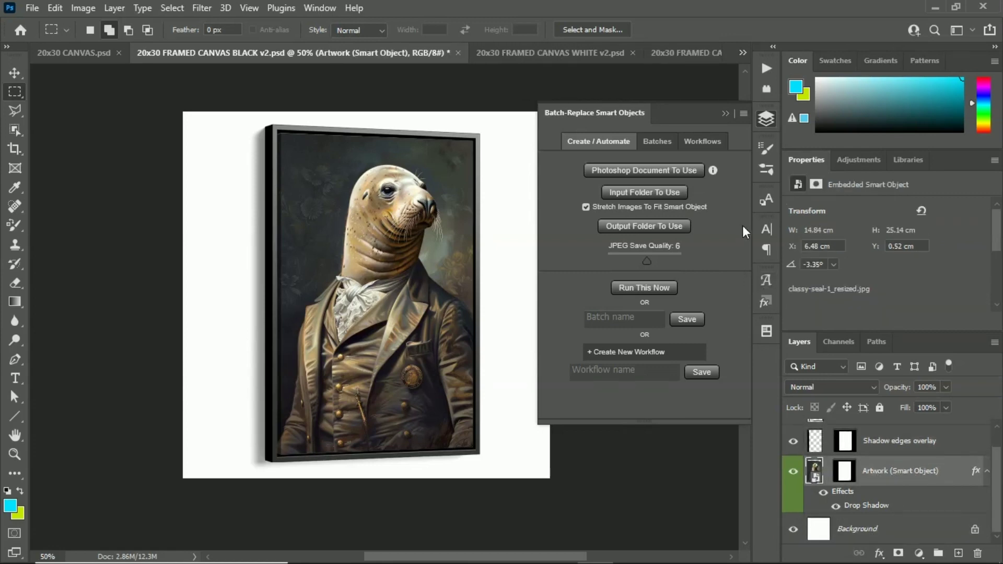
Examine the layers of 20x30 FRAMED CANVAS WHITE v2.psd for its two artwork smart objects.
{"action": "left_click", "coordinate": [587, 53]}
{"action": "scroll", "coordinate": [886, 489], "scroll_direction": "up", "scroll_amount": 1}
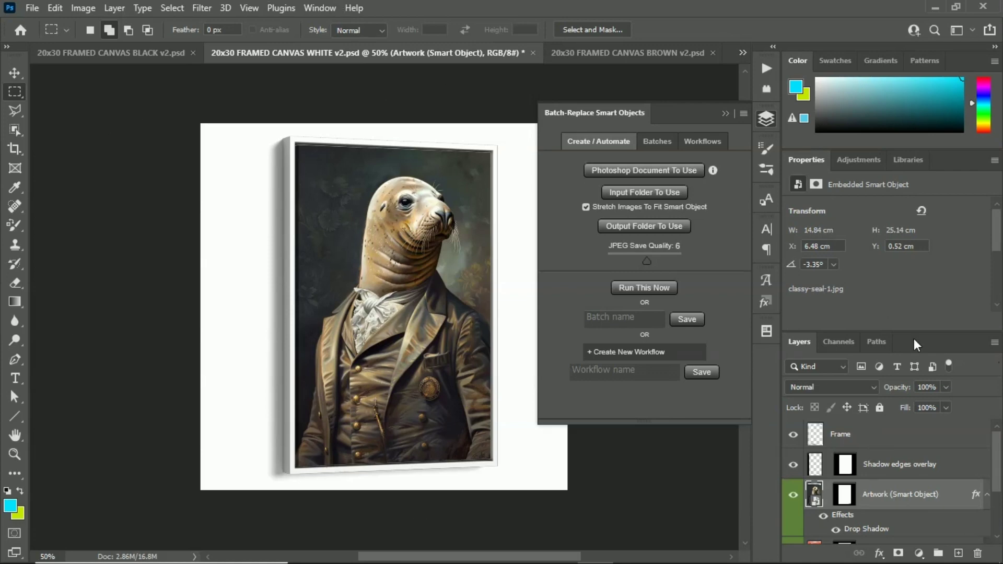
{"action": "scroll", "coordinate": [885, 468], "scroll_direction": "down", "scroll_amount": 2}
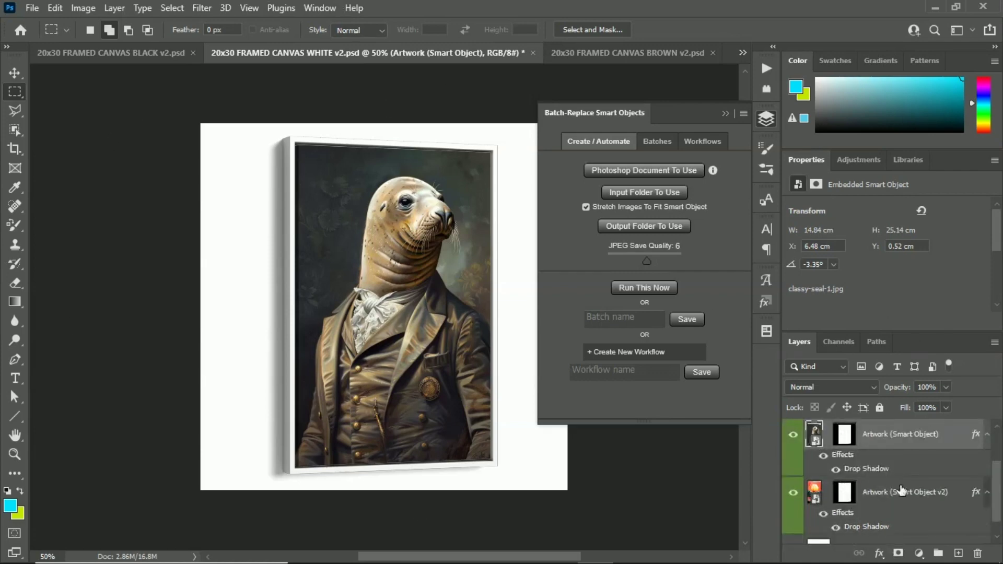
{"action": "scroll", "coordinate": [909, 480], "scroll_direction": "up", "scroll_amount": 2}
{"action": "scroll", "coordinate": [913, 469], "scroll_direction": "down", "scroll_amount": 2}
{"action": "scroll", "coordinate": [911, 473], "scroll_direction": "up", "scroll_amount": 2}
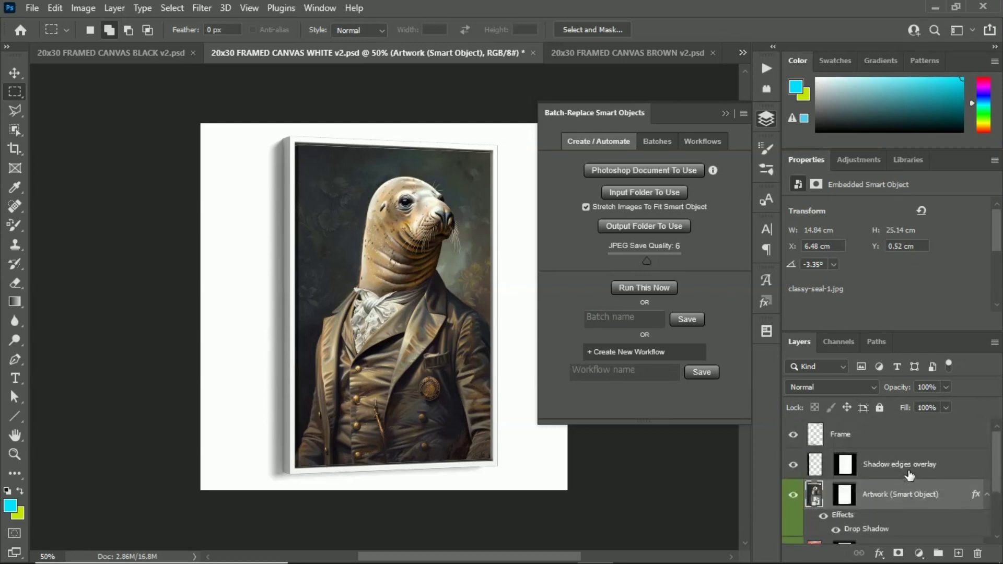
{"action": "scroll", "coordinate": [909, 475], "scroll_direction": "down", "scroll_amount": 3}
{"action": "scroll", "coordinate": [914, 476], "scroll_direction": "up", "scroll_amount": 3}
{"action": "scroll", "coordinate": [901, 473], "scroll_direction": "down", "scroll_amount": 2}
{"action": "scroll", "coordinate": [901, 493], "scroll_direction": "up", "scroll_amount": 1}
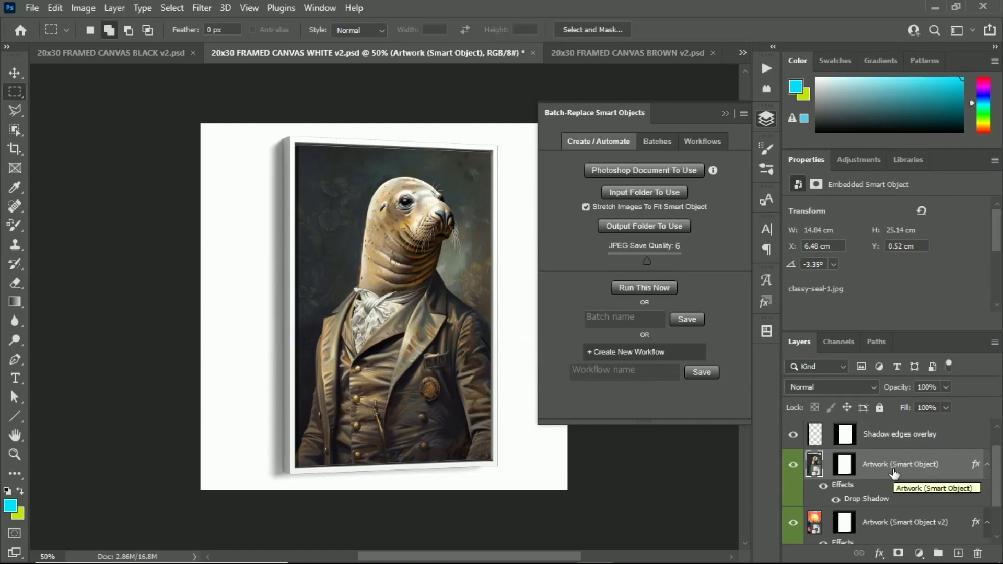
{"action": "scroll", "coordinate": [913, 450], "scroll_direction": "up", "scroll_amount": 1}
{"action": "scroll", "coordinate": [914, 450], "scroll_direction": "down", "scroll_amount": 1}
Select Artwork (Smart Object) together with Artwork (Smart Object v2), switch to the Shadow edges overlay layer, and reselect both smart objects.
{"action": "left_click", "coordinate": [918, 523], "text": "shift"}
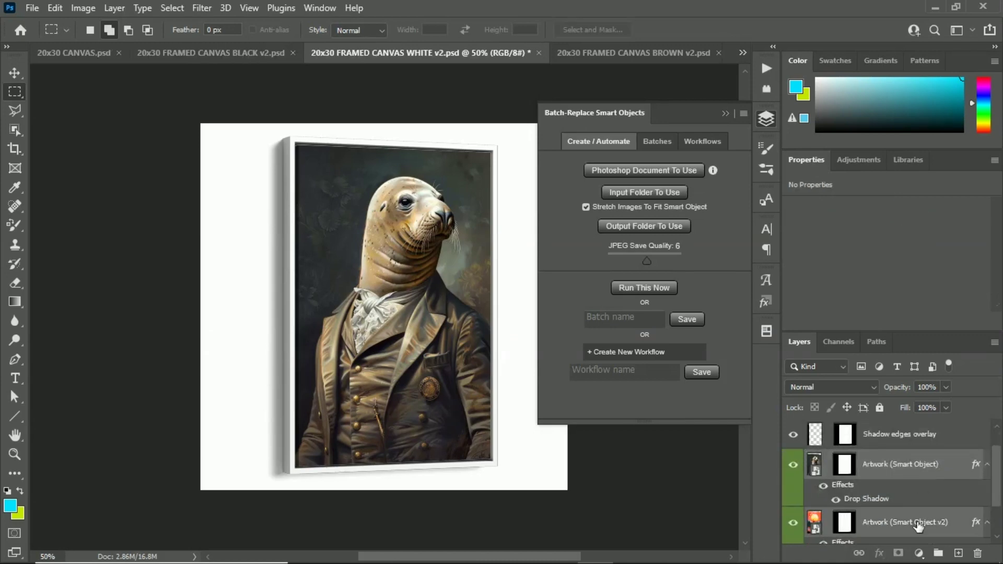
{"action": "scroll", "coordinate": [888, 473], "scroll_direction": "down", "scroll_amount": 1}
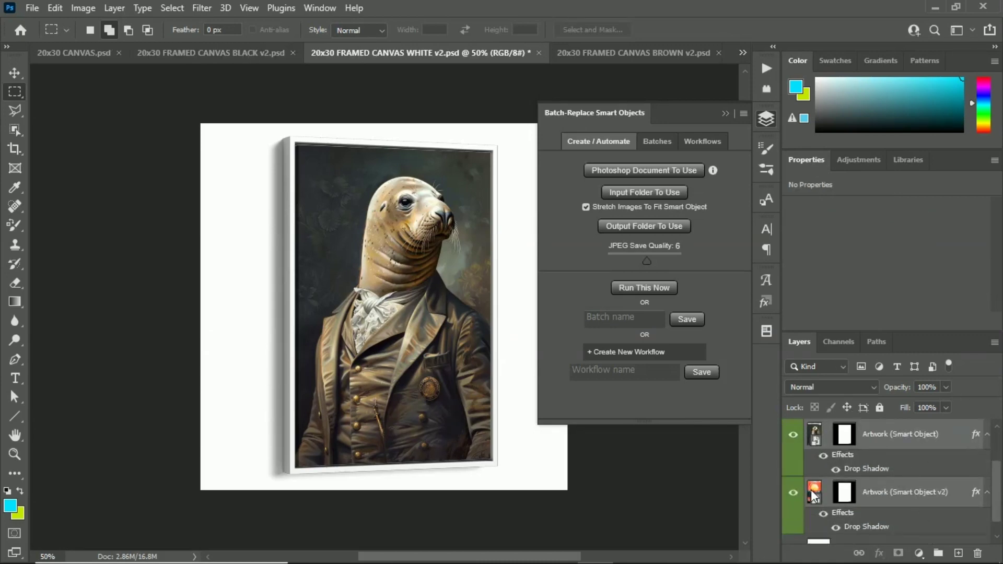
{"action": "scroll", "coordinate": [882, 473], "scroll_direction": "up", "scroll_amount": 1}
{"action": "left_click", "coordinate": [891, 438]}
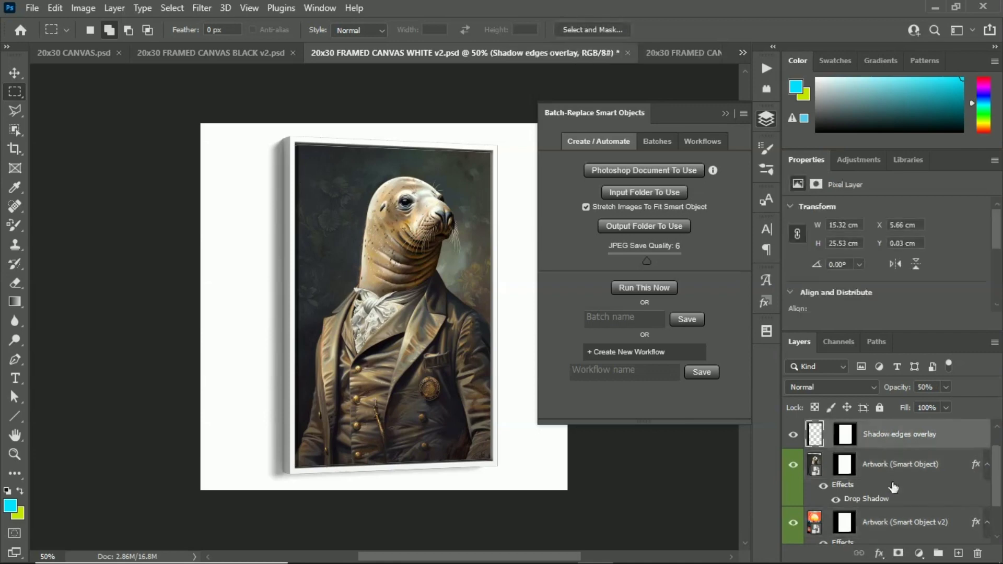
{"action": "scroll", "coordinate": [898, 485], "scroll_direction": "down", "scroll_amount": 1}
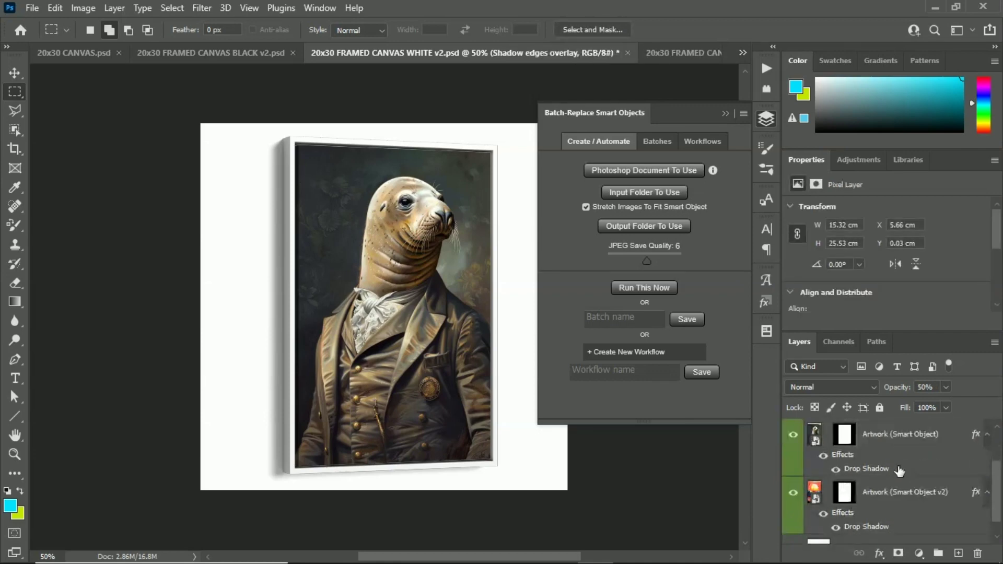
{"action": "left_click", "coordinate": [891, 440]}
{"action": "scroll", "coordinate": [904, 454], "scroll_direction": "up", "scroll_amount": 2}
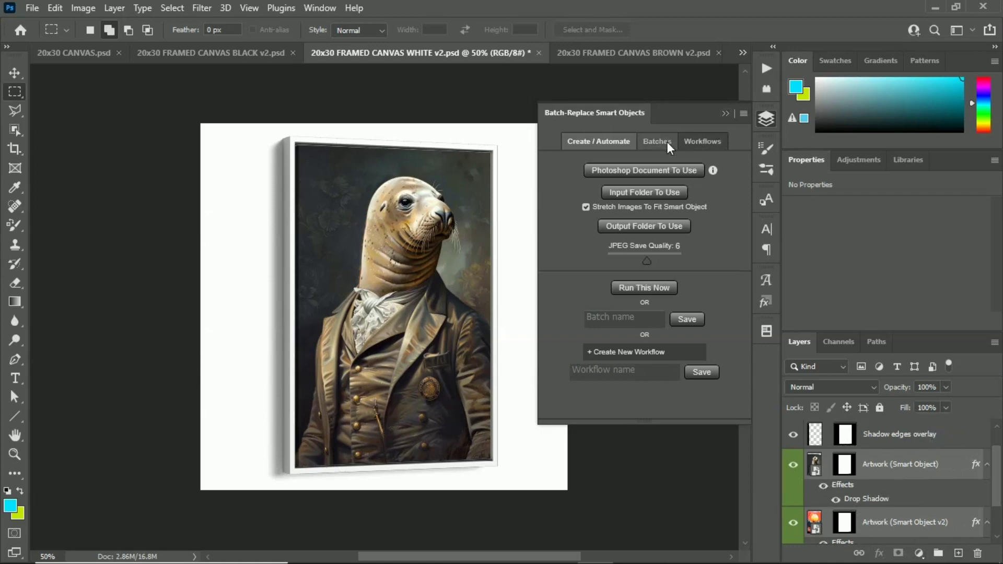
Assign 20x30 FRAMED CANVAS WHITE v2.psd and the ARTWORK IMAGES and FINAL MOCKUP IMAGES folders, and try running with both smart objects selected.
{"action": "left_click", "coordinate": [671, 171]}
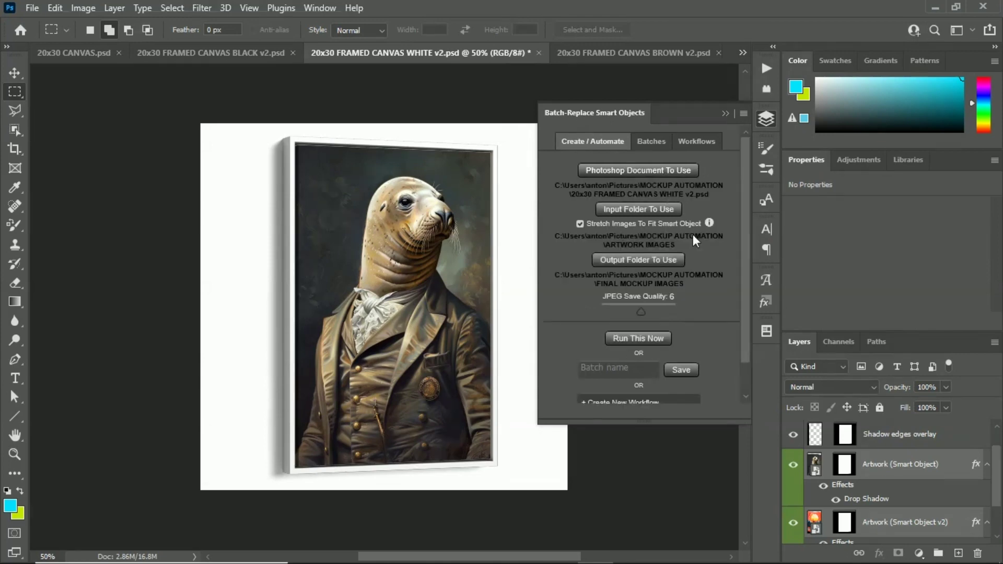
{"action": "scroll", "coordinate": [904, 495], "scroll_direction": "down", "scroll_amount": 1}
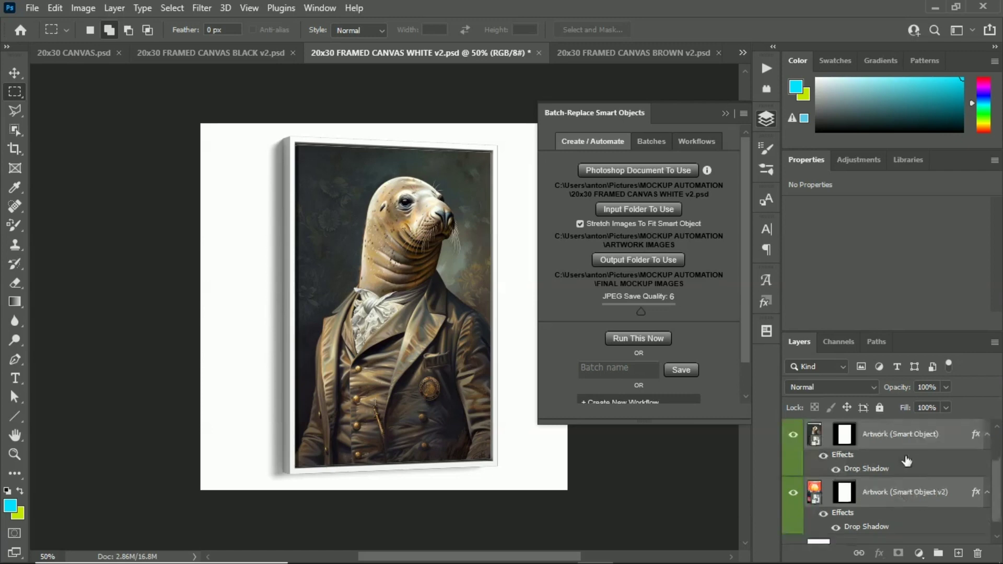
{"action": "left_click", "coordinate": [647, 340]}
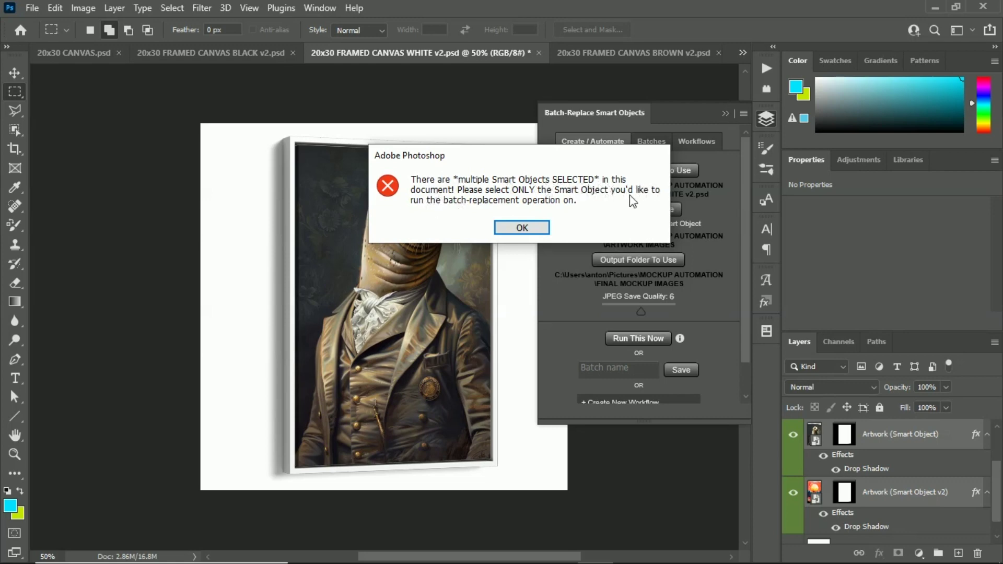
{"action": "left_click", "coordinate": [521, 229]}
Try to run the batch replacement with only the Shadow edges overlay layer selected.
{"action": "left_click", "coordinate": [891, 441]}
{"action": "left_click", "coordinate": [653, 337]}
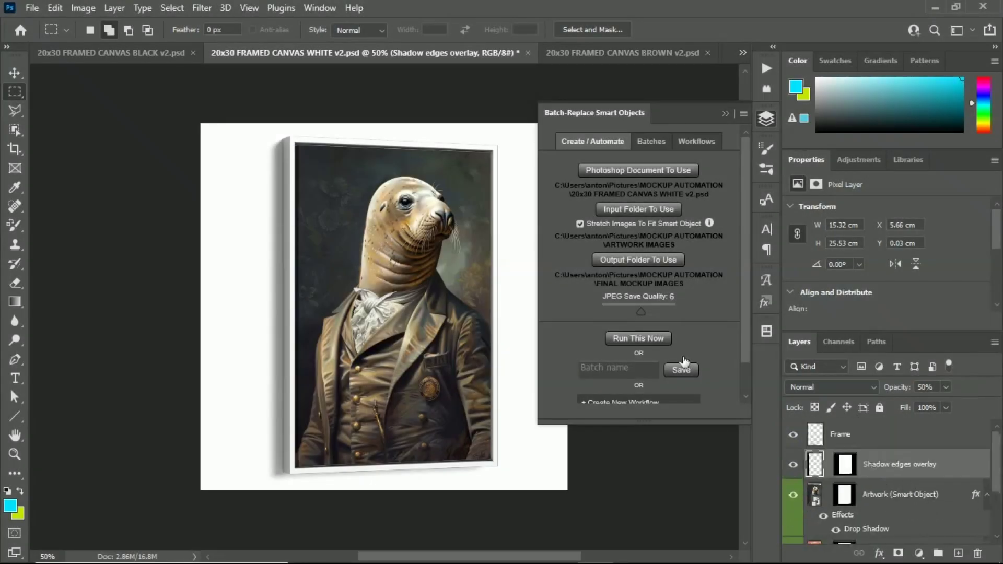
{"action": "left_click", "coordinate": [645, 341]}
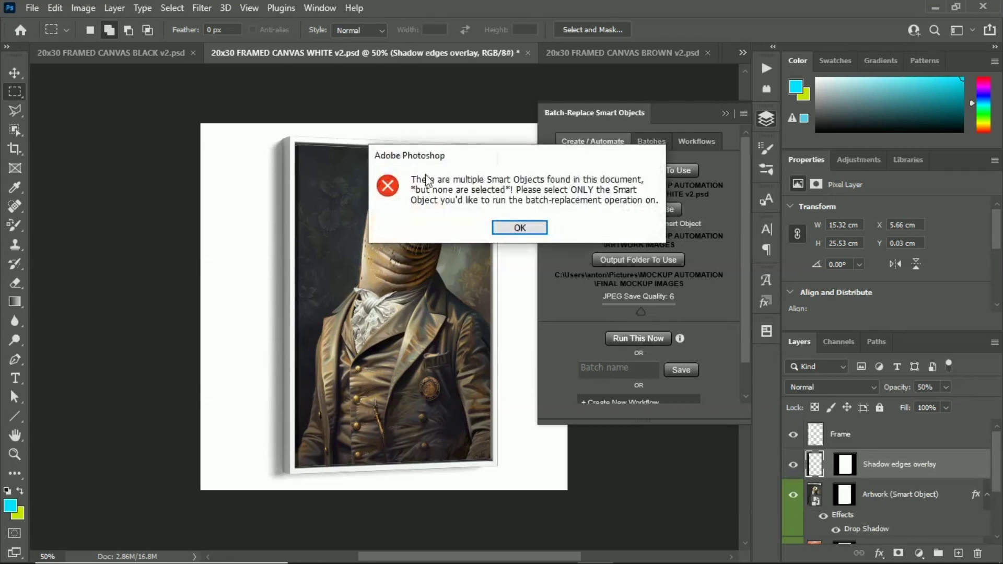
{"action": "left_click", "coordinate": [534, 230]}
{"action": "left_click", "coordinate": [644, 280]}
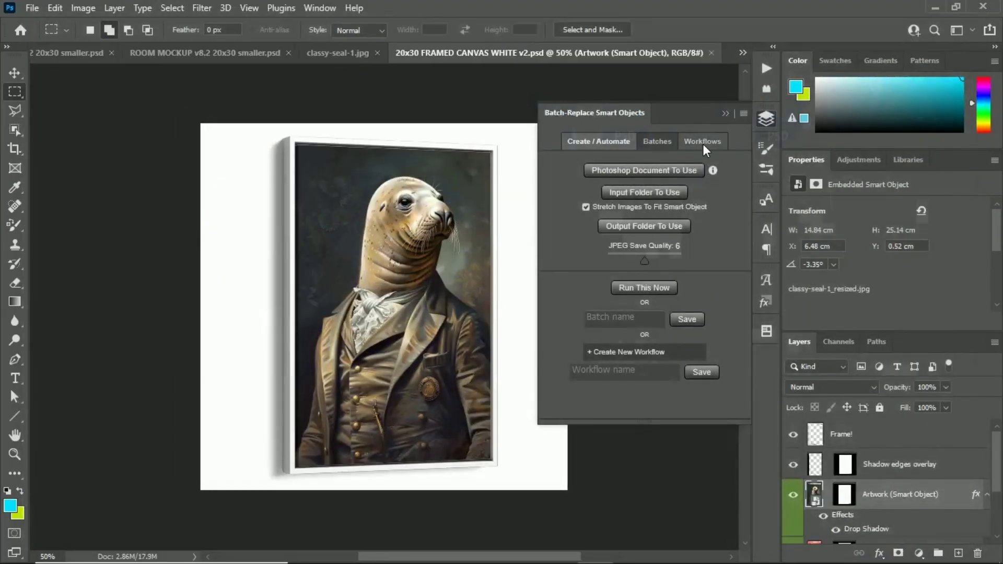
Look over the CANVAS ART MOCKUPS workflow, return to the batch creation settings, and check the white framed canvas layers.
{"action": "left_click", "coordinate": [703, 145]}
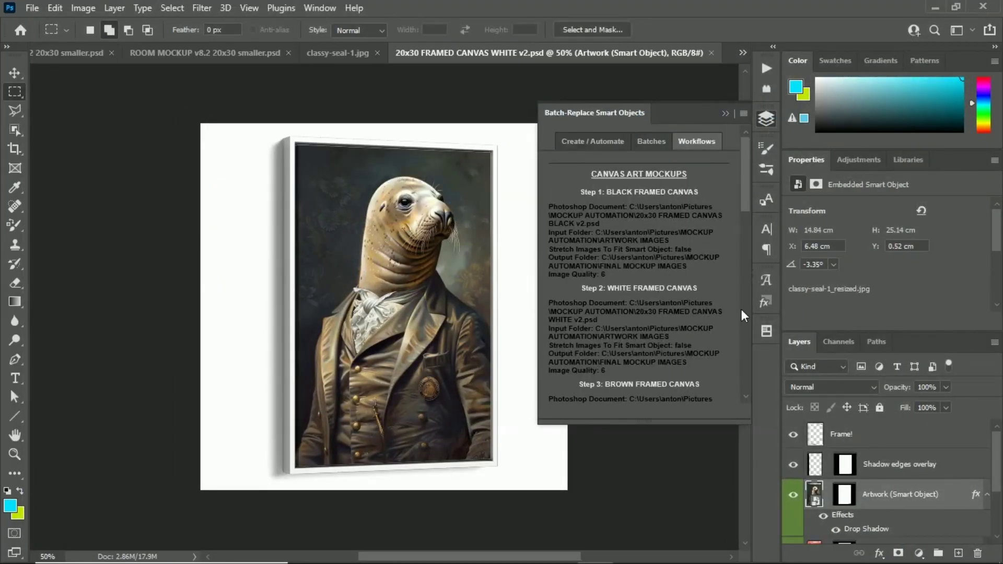
{"action": "left_click", "coordinate": [580, 140]}
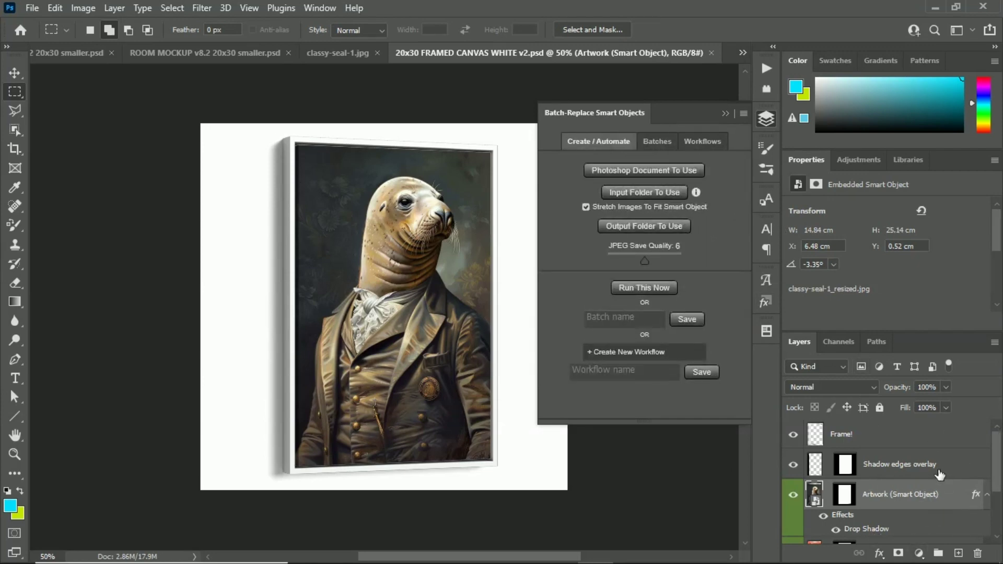
{"action": "scroll", "coordinate": [939, 474], "scroll_direction": "down", "scroll_amount": 1}
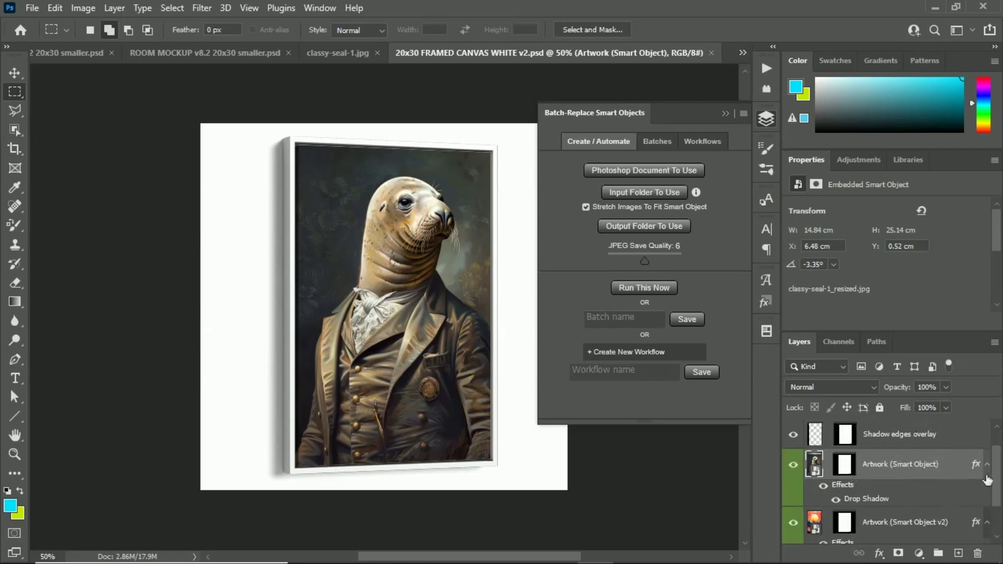
Compare the saved BLACK FRAMED CANVAS MOCKUPS batch with the CANVAS ART MOCKUPS workflow, reading through to its last step.
{"action": "left_click", "coordinate": [655, 144]}
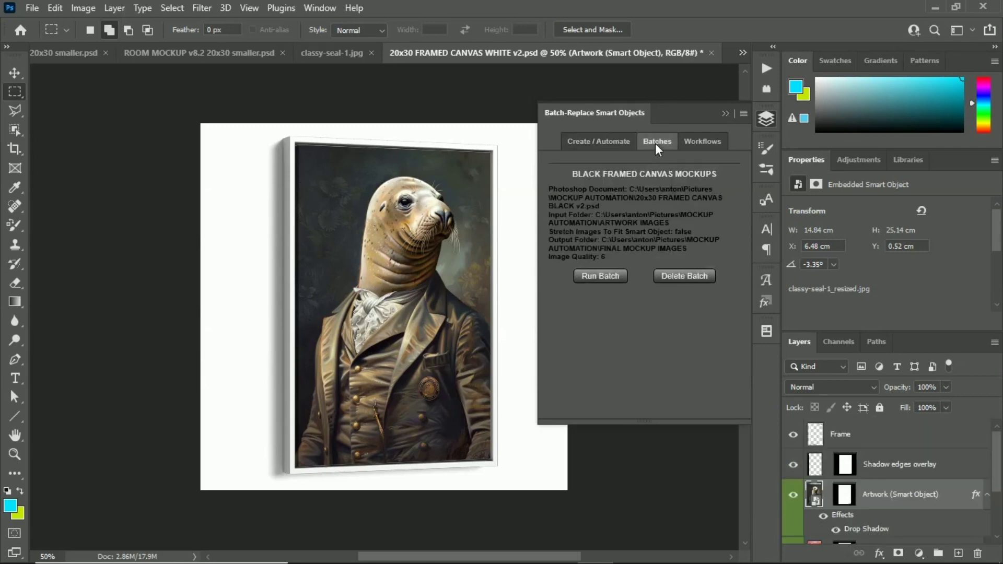
{"action": "left_click", "coordinate": [701, 140]}
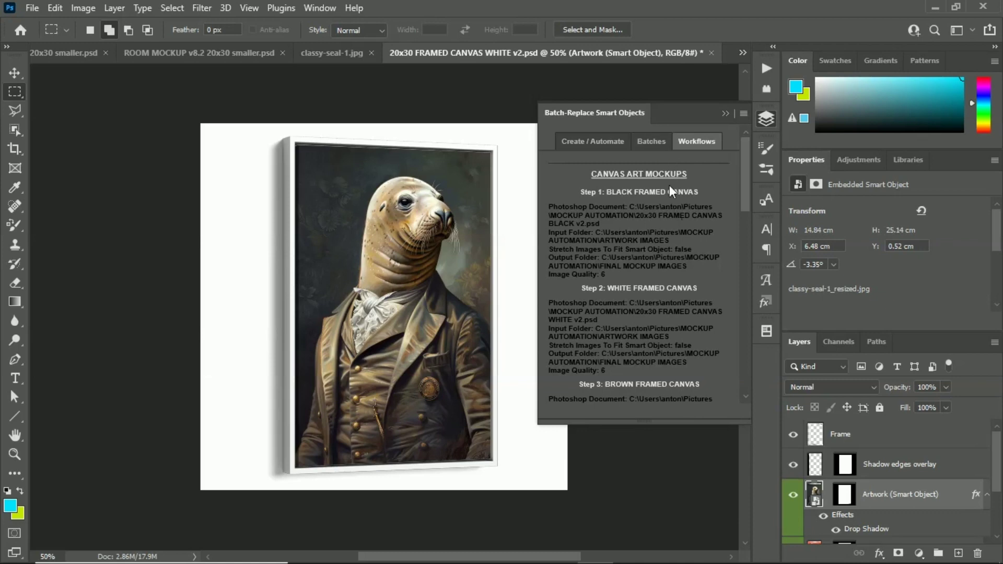
{"action": "scroll", "coordinate": [635, 239], "scroll_direction": "down", "scroll_amount": 15}
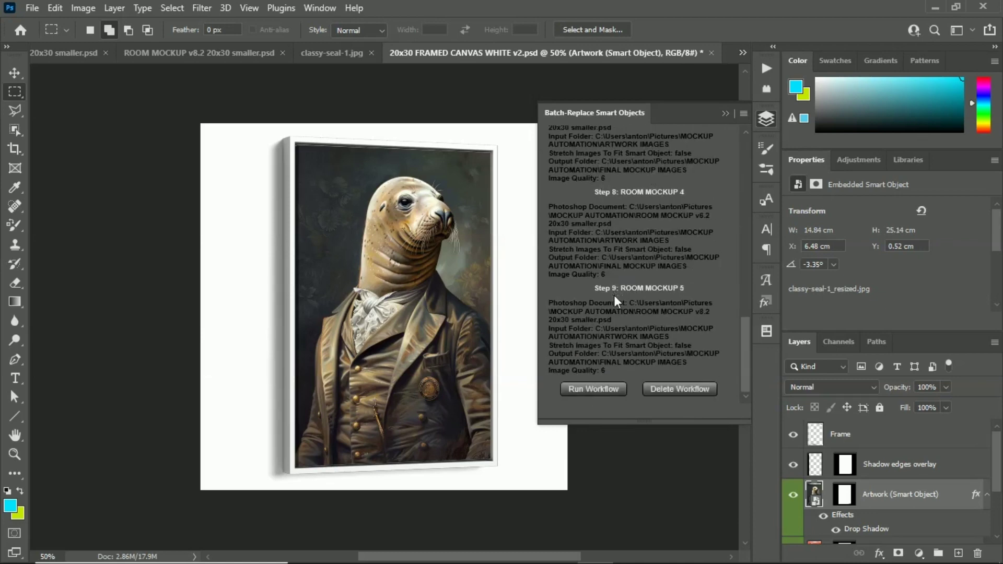
{"action": "scroll", "coordinate": [676, 244], "scroll_direction": "up", "scroll_amount": 15}
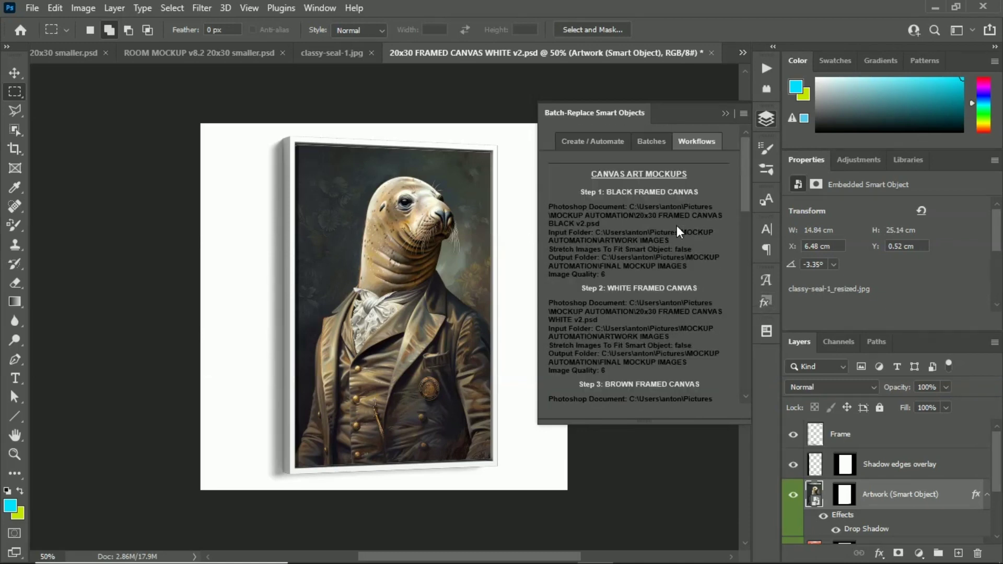
{"action": "left_click", "coordinate": [664, 138]}
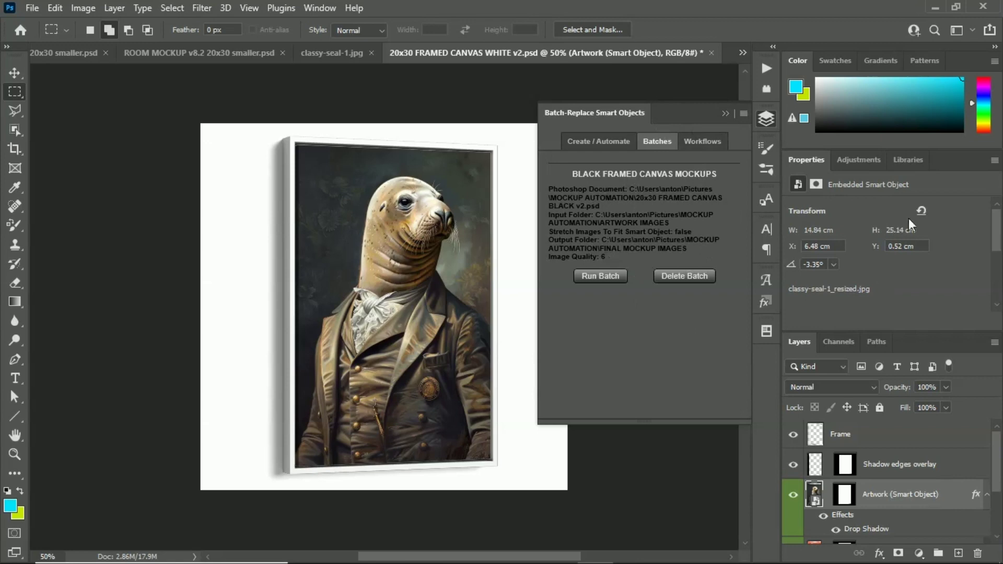
{"action": "left_click", "coordinate": [710, 144]}
{"action": "scroll", "coordinate": [633, 199], "scroll_direction": "down", "scroll_amount": 12}
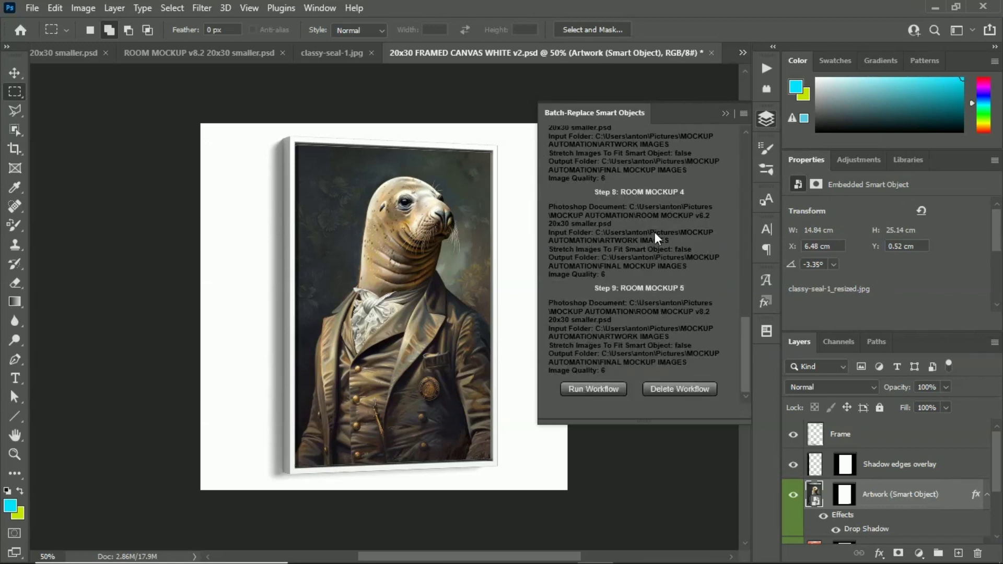
Revisit the saved batch after the workflow, return to the batch creation settings, and check the white framed canvas's smart object layers.
{"action": "scroll", "coordinate": [644, 230], "scroll_direction": "up", "scroll_amount": 12}
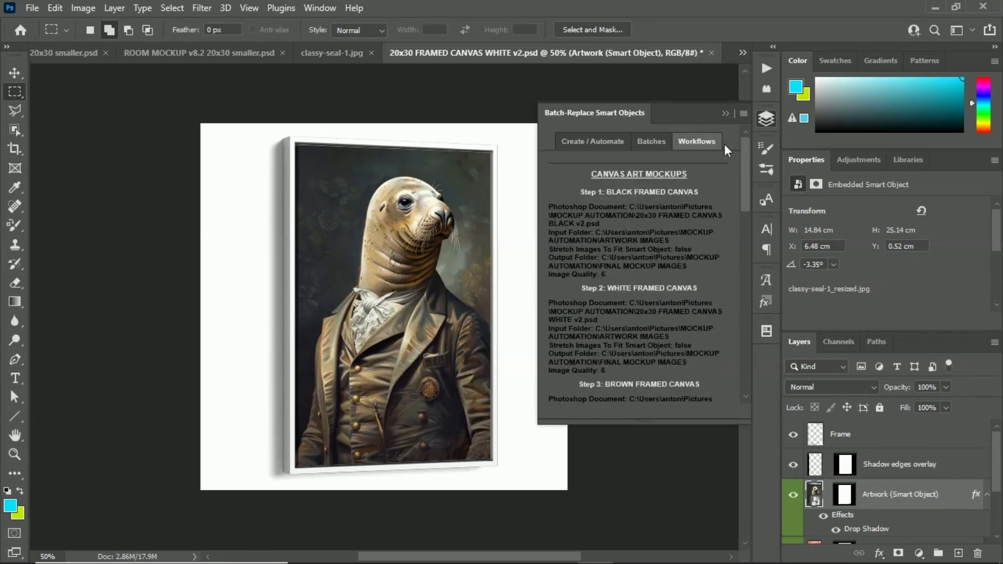
{"action": "left_click", "coordinate": [653, 142]}
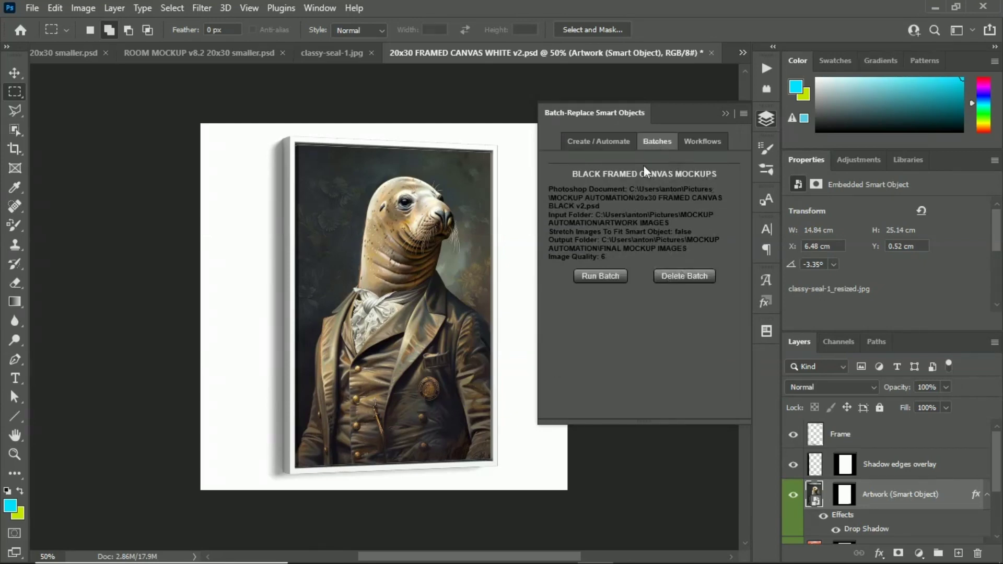
{"action": "left_click", "coordinate": [655, 185]}
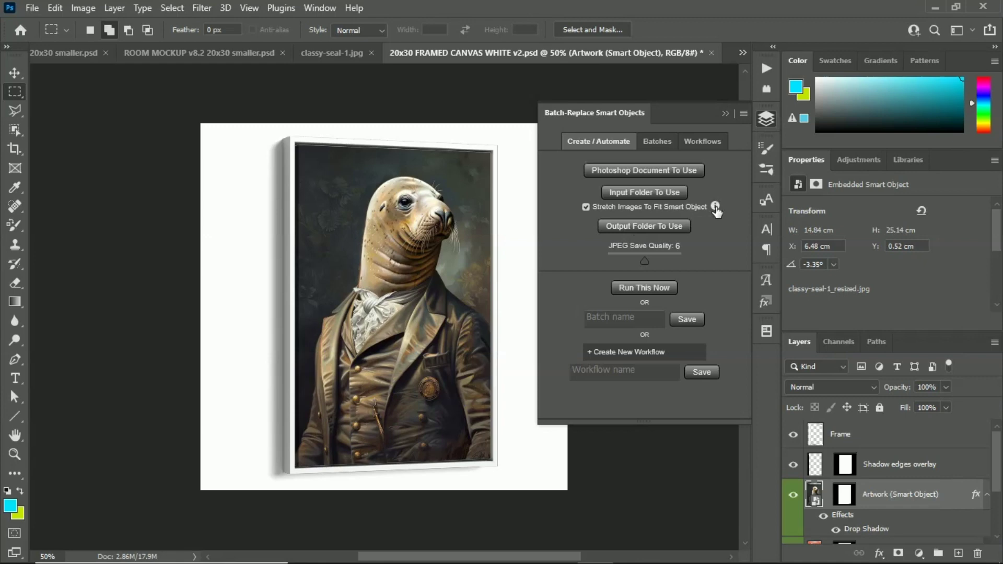
{"action": "scroll", "coordinate": [940, 494], "scroll_direction": "down", "scroll_amount": 2}
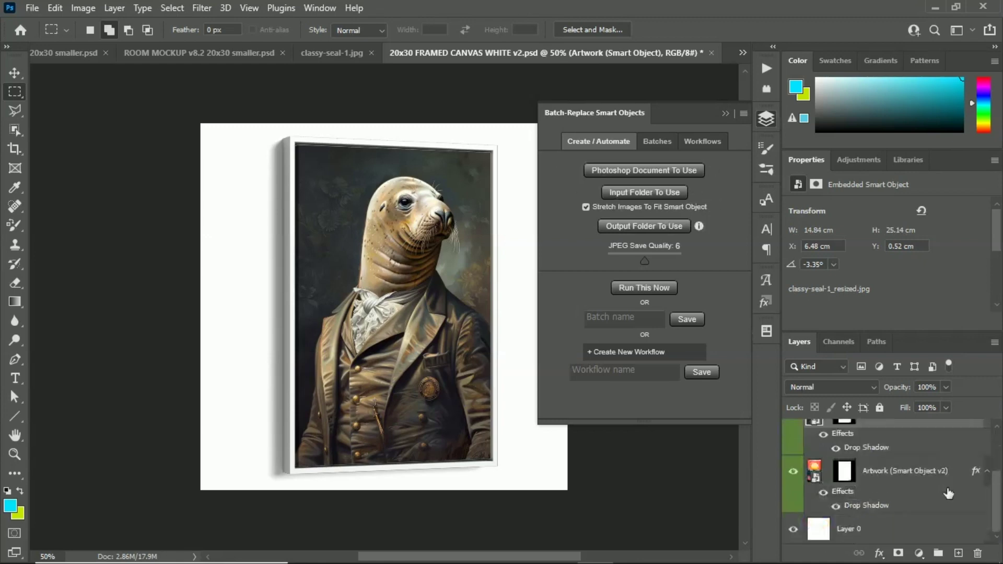
{"action": "scroll", "coordinate": [919, 489], "scroll_direction": "up", "scroll_amount": 2}
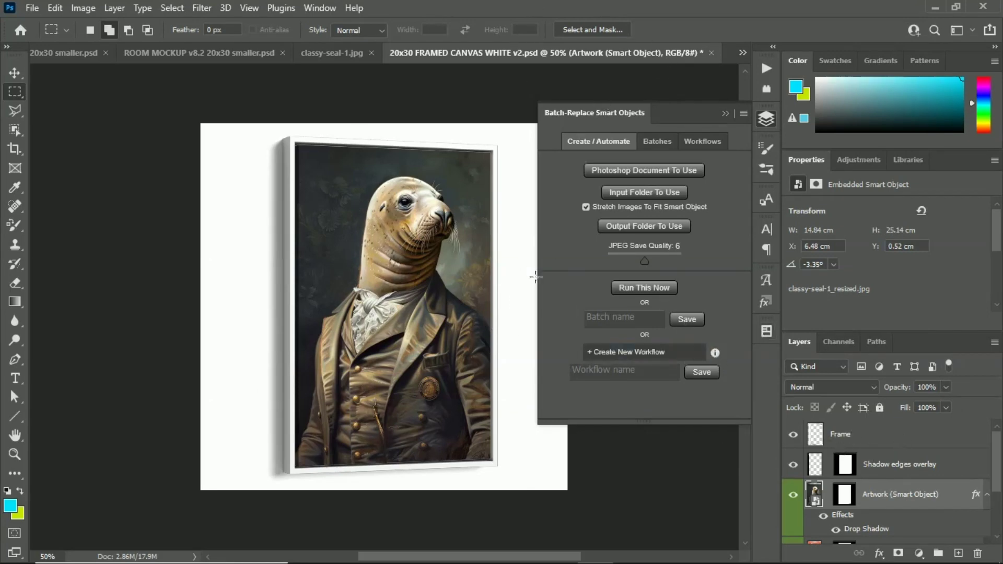
{"action": "scroll", "coordinate": [911, 538], "scroll_direction": "down", "scroll_amount": 1}
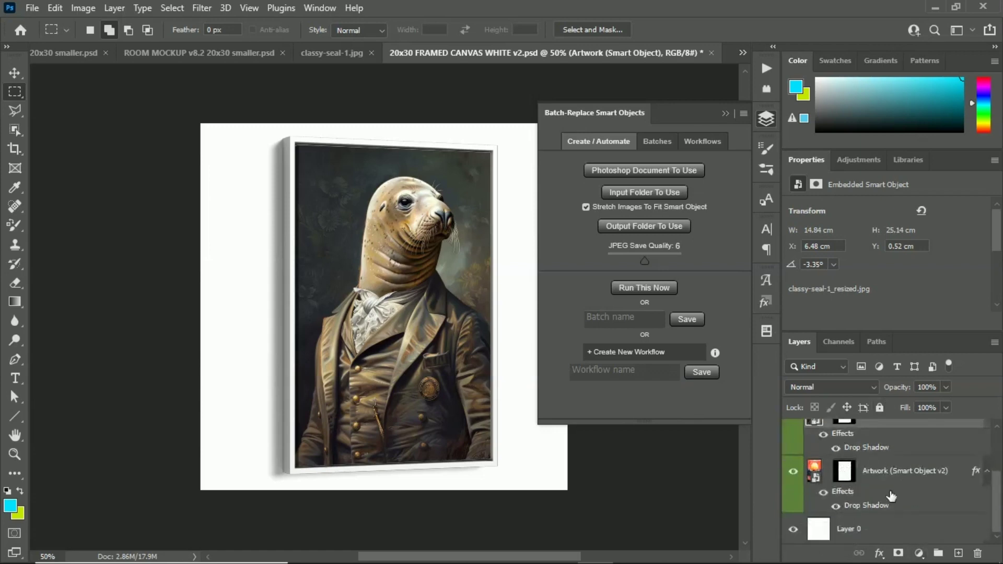
{"action": "scroll", "coordinate": [909, 434], "scroll_direction": "up", "scroll_amount": 1}
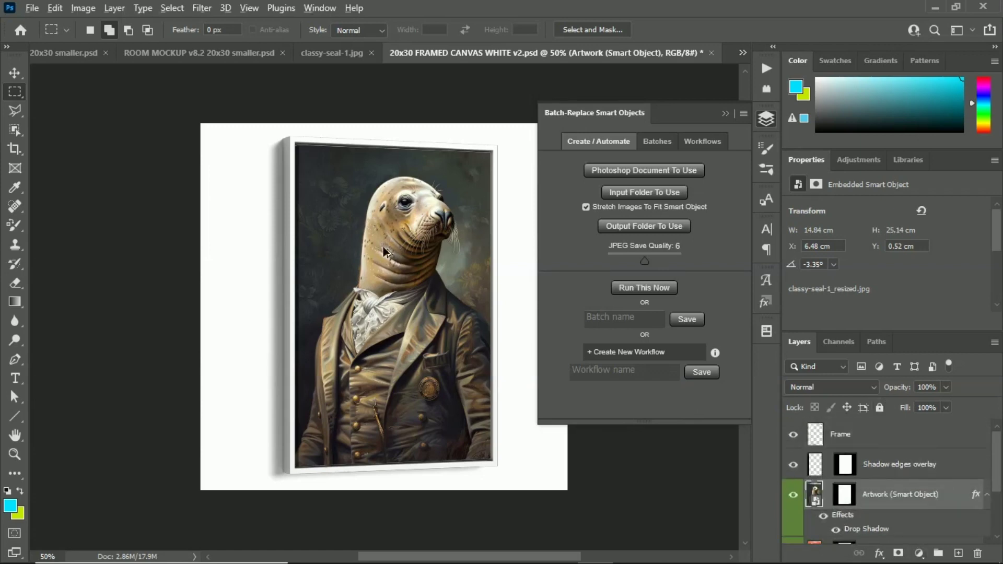
Check the image size of the white framed canvas document and look through its layers again.
{"action": "key", "text": "ctrl+alt+i"}
{"action": "left_click", "coordinate": [700, 139]}
{"action": "scroll", "coordinate": [894, 460], "scroll_direction": "down", "scroll_amount": 2}
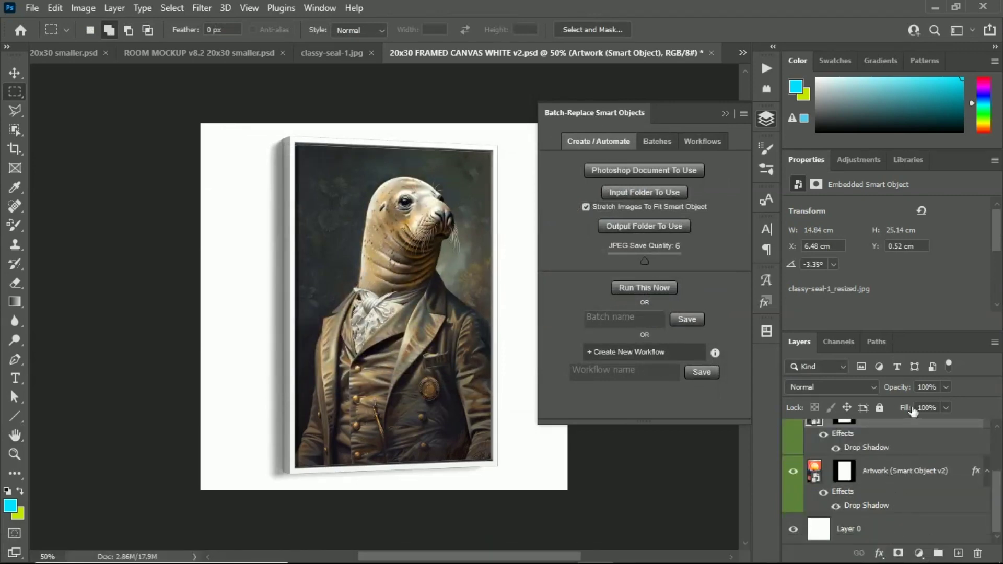
{"action": "scroll", "coordinate": [897, 483], "scroll_direction": "up", "scroll_amount": 3}
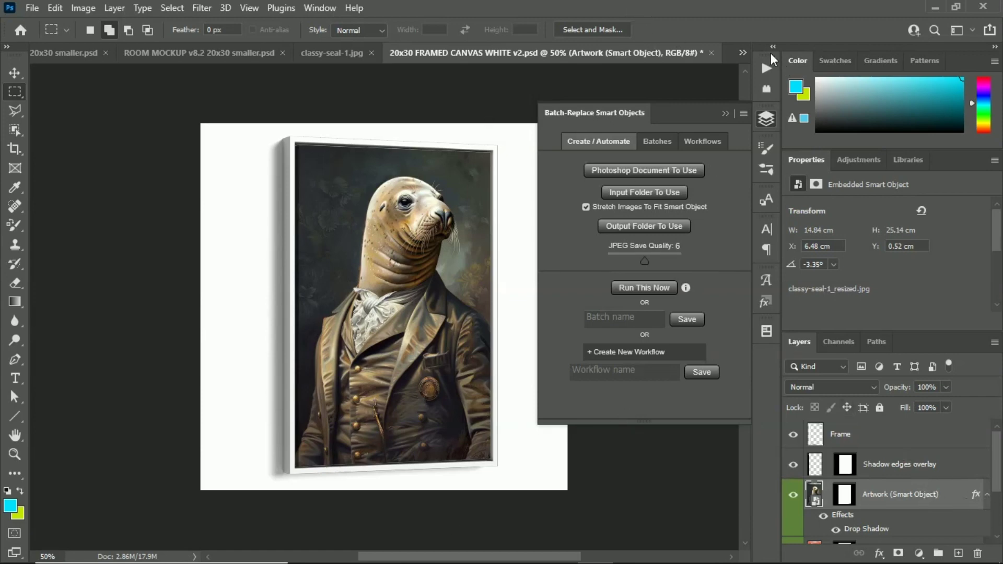
Select the Background / Room Scene layer in ROOM MOCKUP v8.2 20x30 smaller.psd and compare that document with the white framed canvas.
{"action": "left_click", "coordinate": [183, 50]}
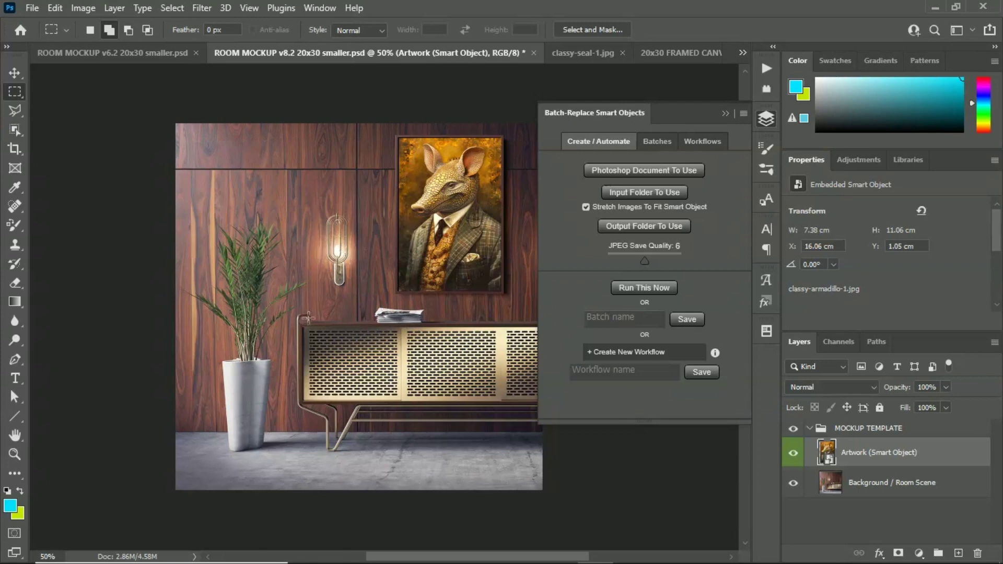
{"action": "left_click", "coordinate": [918, 486]}
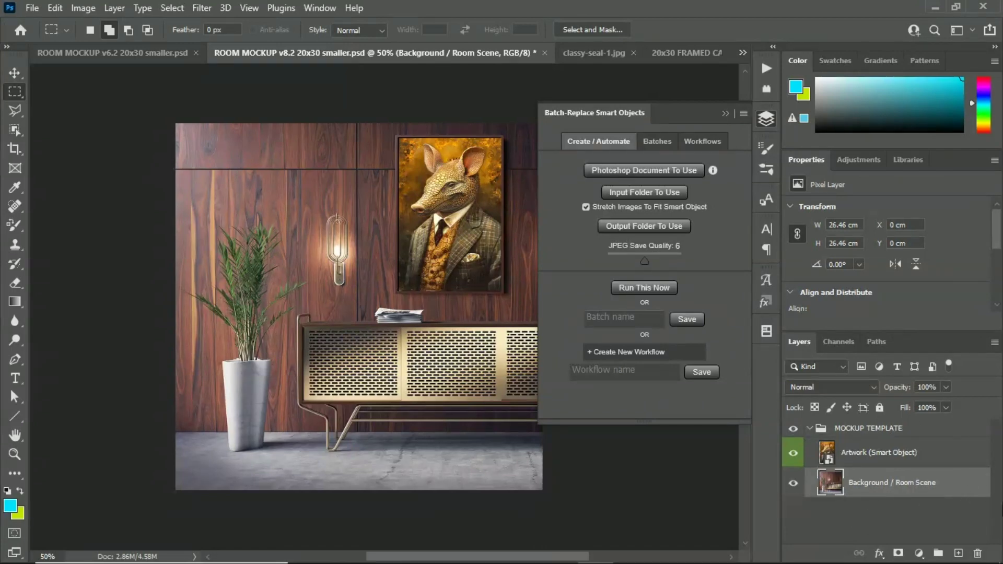
{"action": "left_click", "coordinate": [672, 54]}
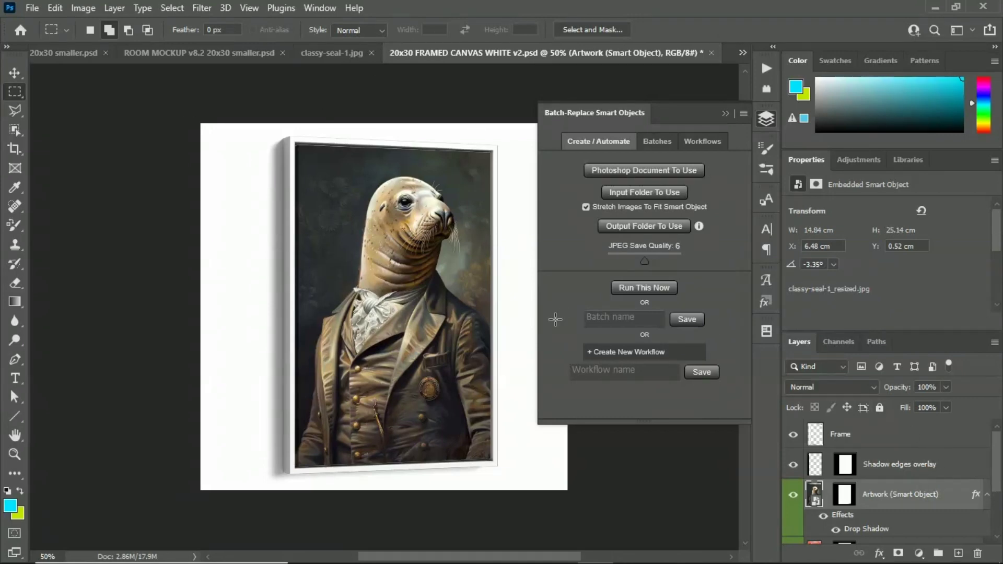
{"action": "left_click", "coordinate": [250, 52]}
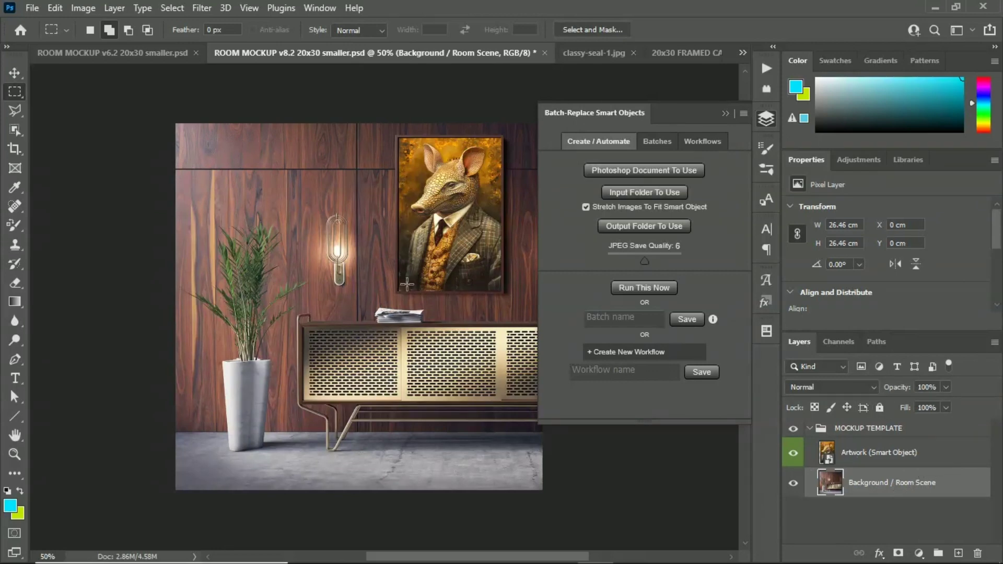
Try an image size of 4000 by 4000 pixels for the room mockup, re-enter 1000 by 1000, and dismiss the resize.
{"action": "key", "text": "ctrl+alt+i"}
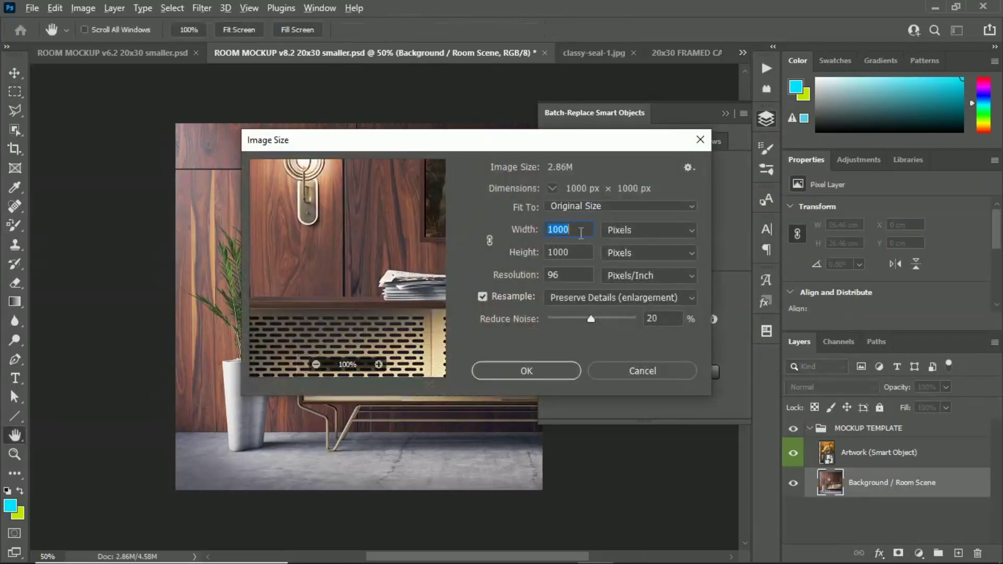
{"action": "type", "text": "4000"}
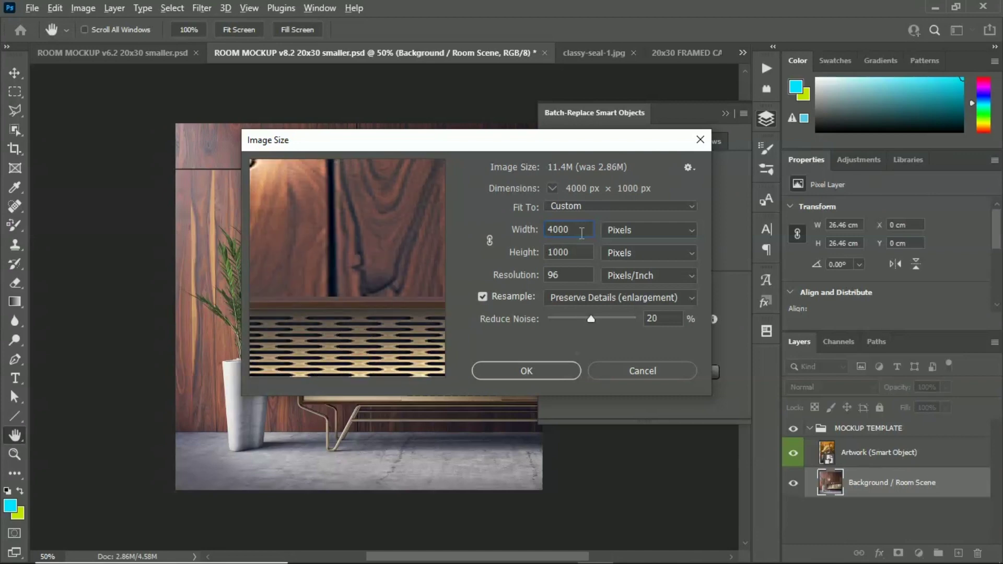
{"action": "key", "text": "Tab"}
{"action": "type", "text": "4000"}
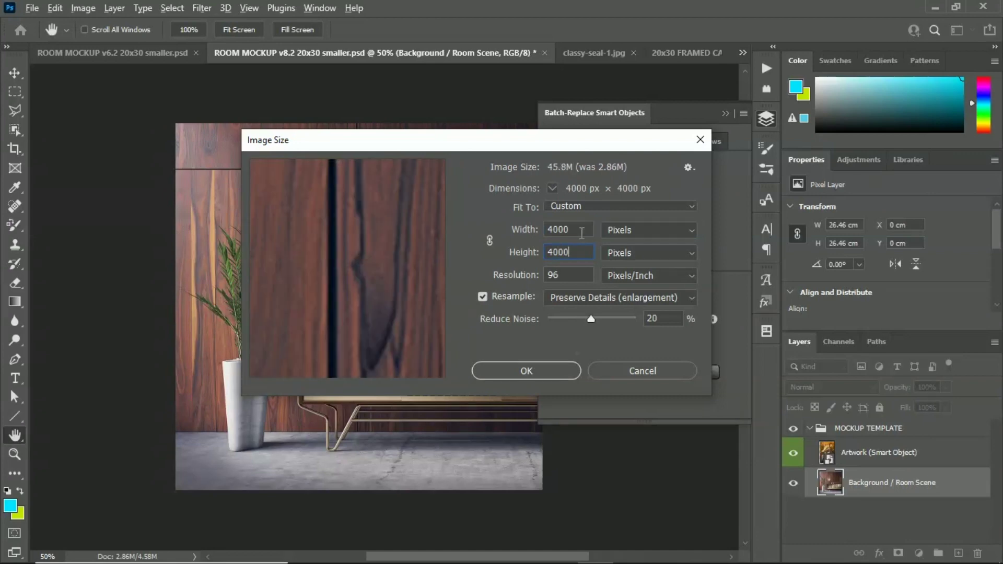
{"action": "double_click", "coordinate": [580, 232]}
{"action": "type", "text": "1000"}
{"action": "key", "text": "Tab"}
{"action": "type", "text": "1000"}
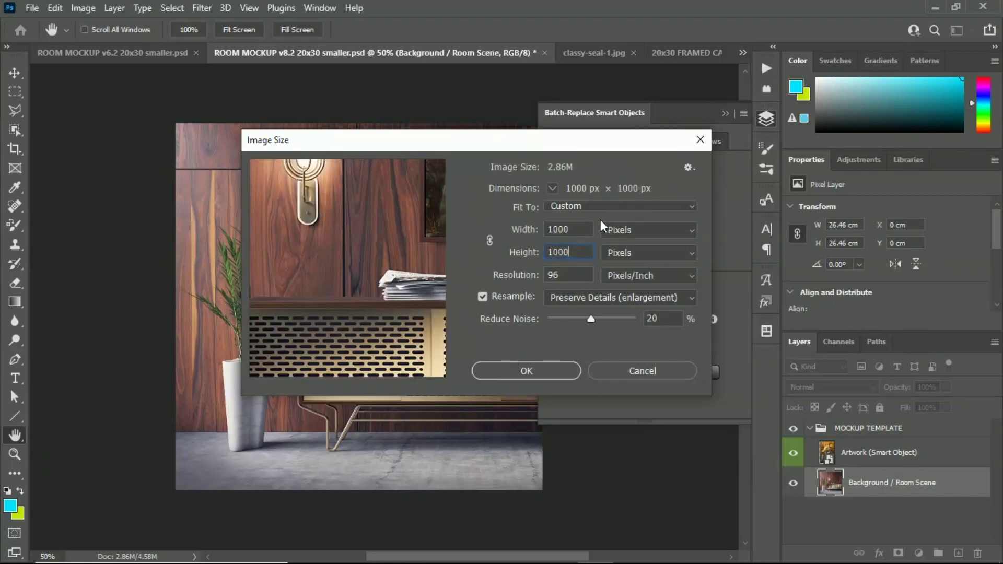
{"action": "left_click", "coordinate": [701, 140]}
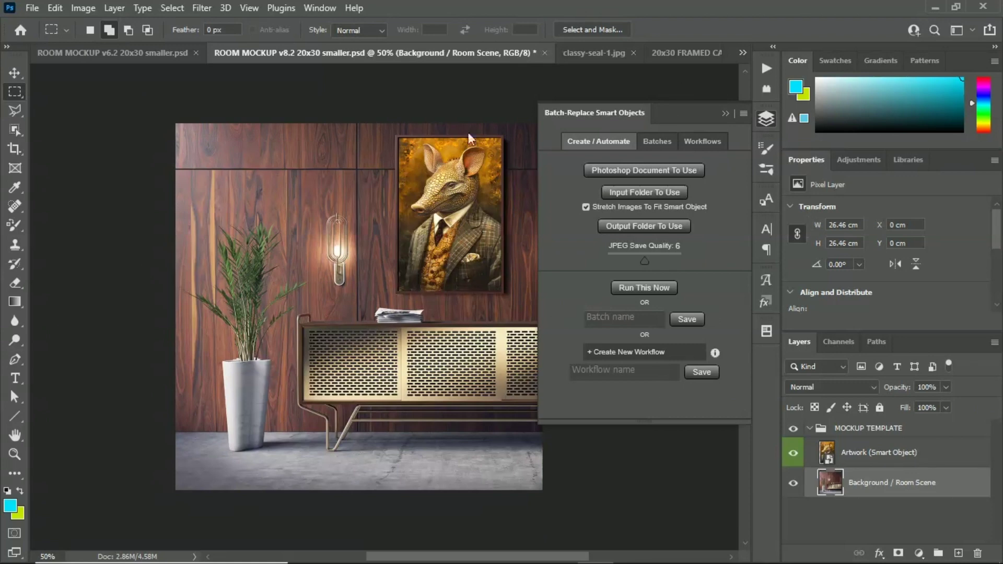
{"action": "key", "text": "ctrl+alt+i"}
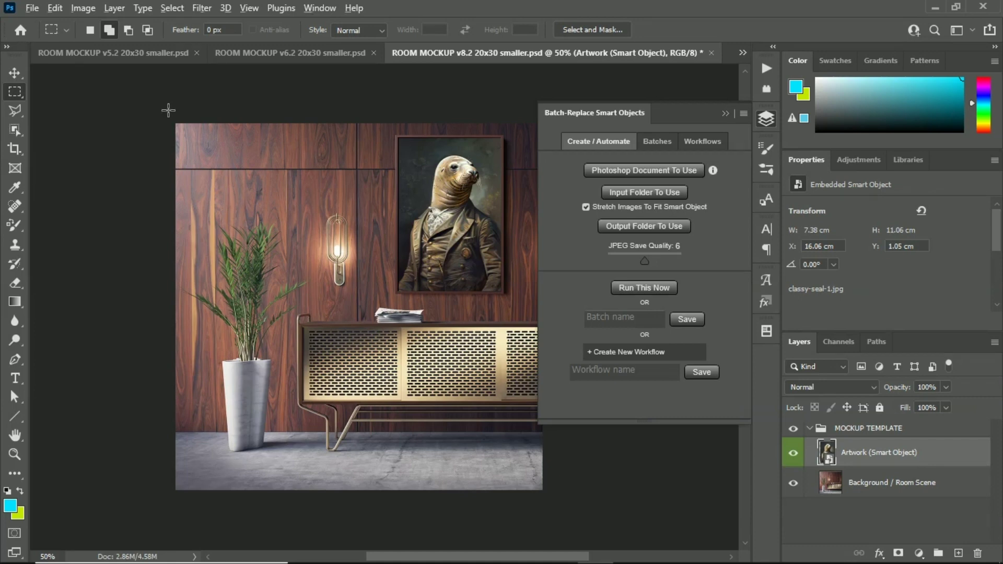
Switch to the plugin's Adobe Exchange page in the browser and read its description, version notes, support and trial details.
{"action": "key", "text": "alt+Tab"}
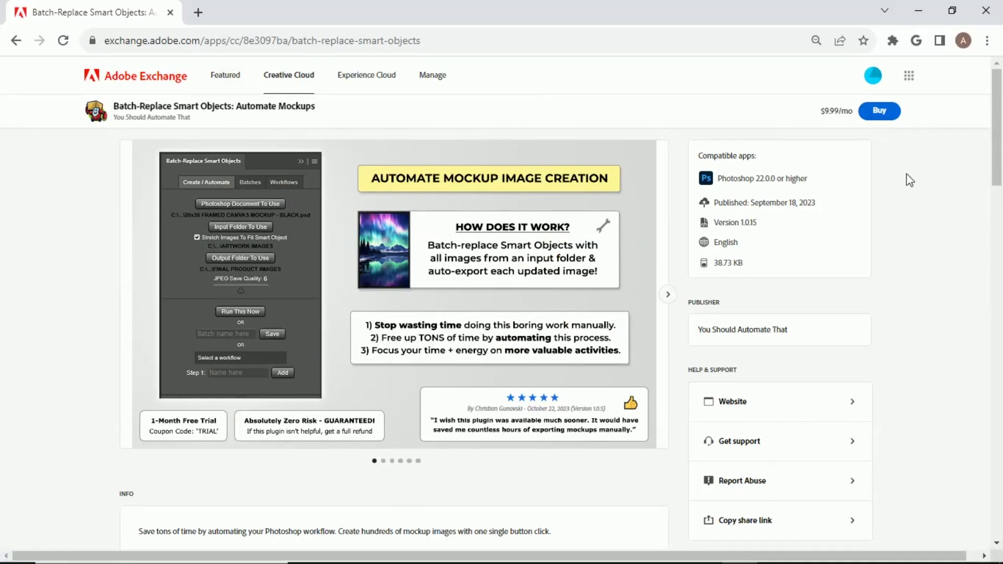
{"action": "scroll", "coordinate": [89, 195], "scroll_direction": "down", "scroll_amount": 10}
{"action": "scroll", "coordinate": [182, 306], "scroll_direction": "up", "scroll_amount": 4}
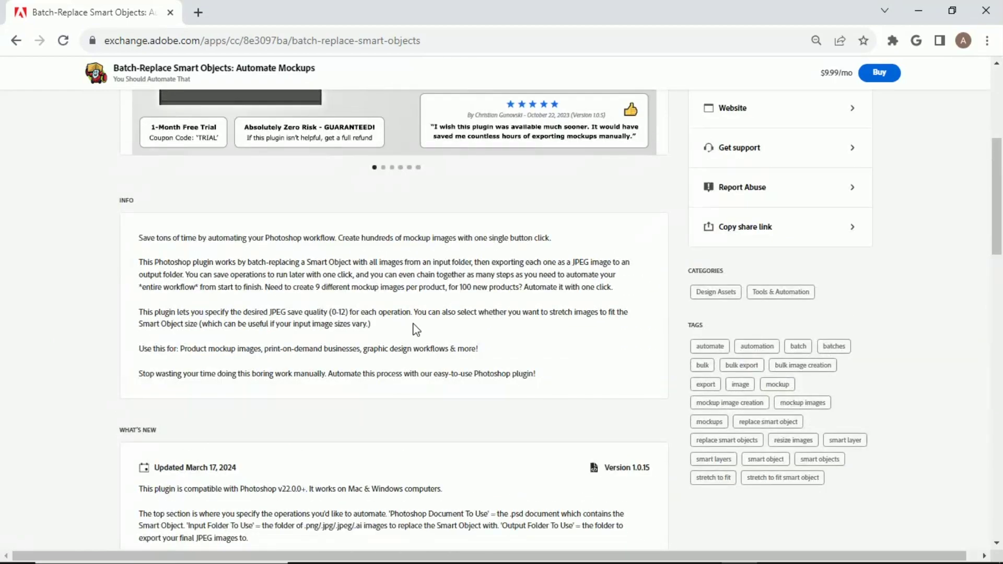
{"action": "scroll", "coordinate": [413, 329], "scroll_direction": "down", "scroll_amount": 3}
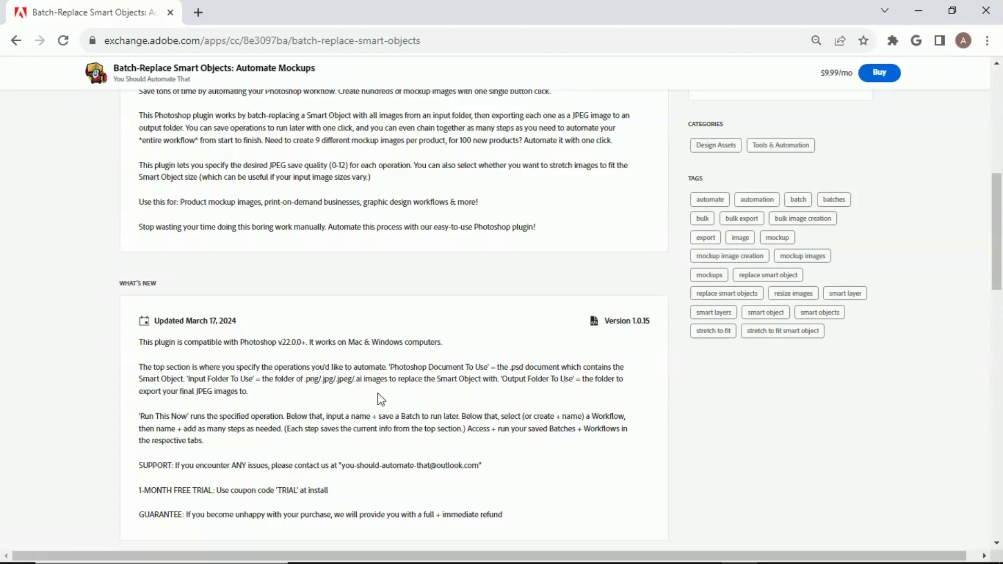
{"action": "scroll", "coordinate": [378, 396], "scroll_direction": "down", "scroll_amount": 1}
{"action": "scroll", "coordinate": [360, 330], "scroll_direction": "down", "scroll_amount": 1}
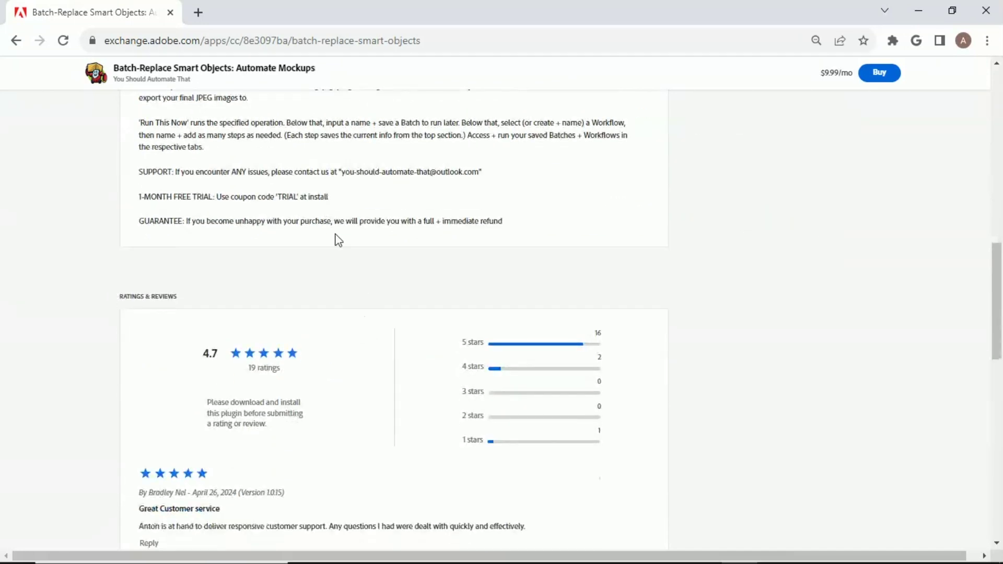
{"action": "scroll", "coordinate": [334, 242], "scroll_direction": "up", "scroll_amount": 1}
{"action": "scroll", "coordinate": [470, 309], "scroll_direction": "up", "scroll_amount": 3}
{"action": "scroll", "coordinate": [476, 315], "scroll_direction": "down", "scroll_amount": 3}
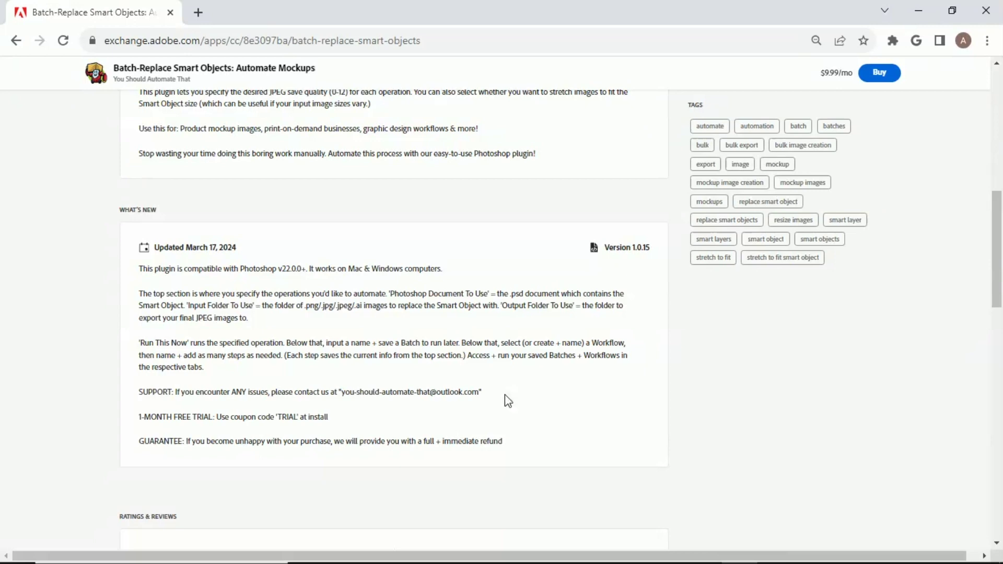
Read through the plugin's ratings and customer reviews, and return to the start of the page.
{"action": "scroll", "coordinate": [506, 400], "scroll_direction": "down", "scroll_amount": 5}
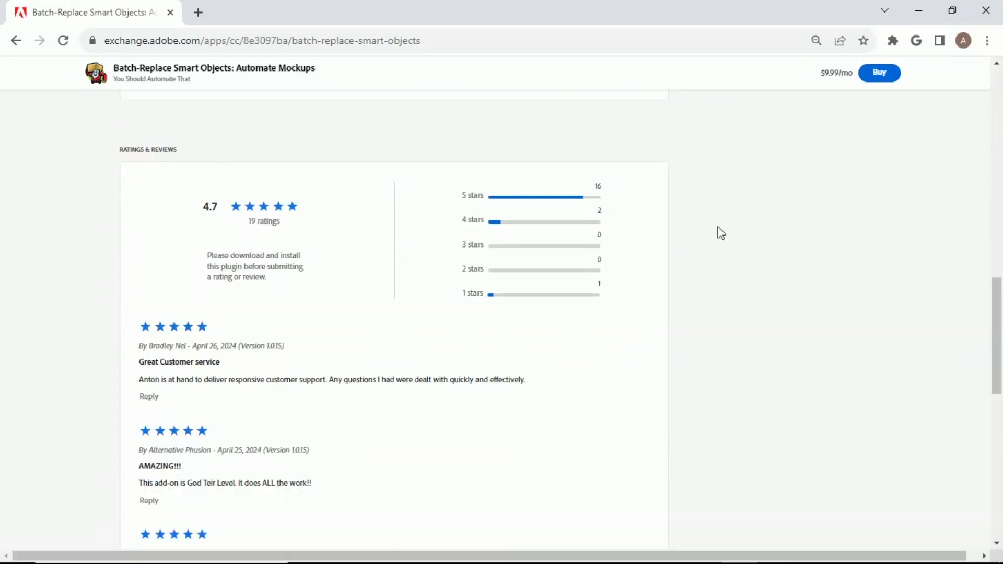
{"action": "scroll", "coordinate": [760, 269], "scroll_direction": "down", "scroll_amount": 4}
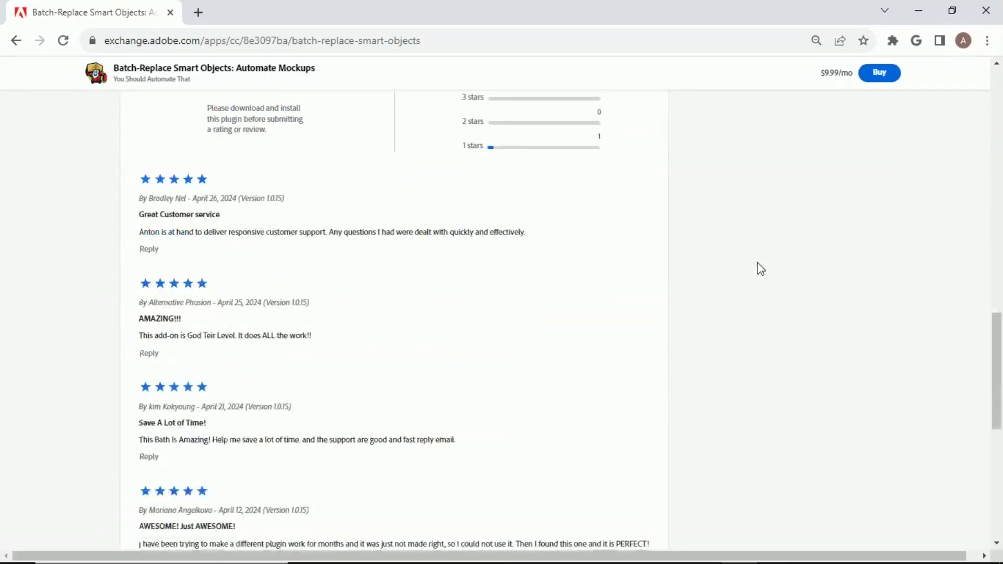
{"action": "triple_click", "coordinate": [171, 244]}
{"action": "left_click", "coordinate": [225, 277]}
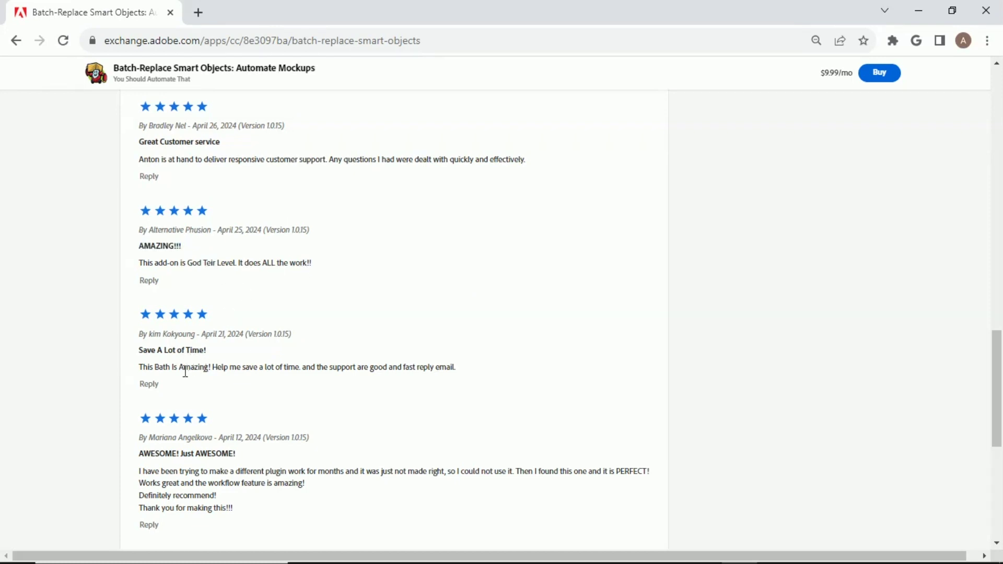
{"action": "scroll", "coordinate": [276, 364], "scroll_direction": "down", "scroll_amount": 3}
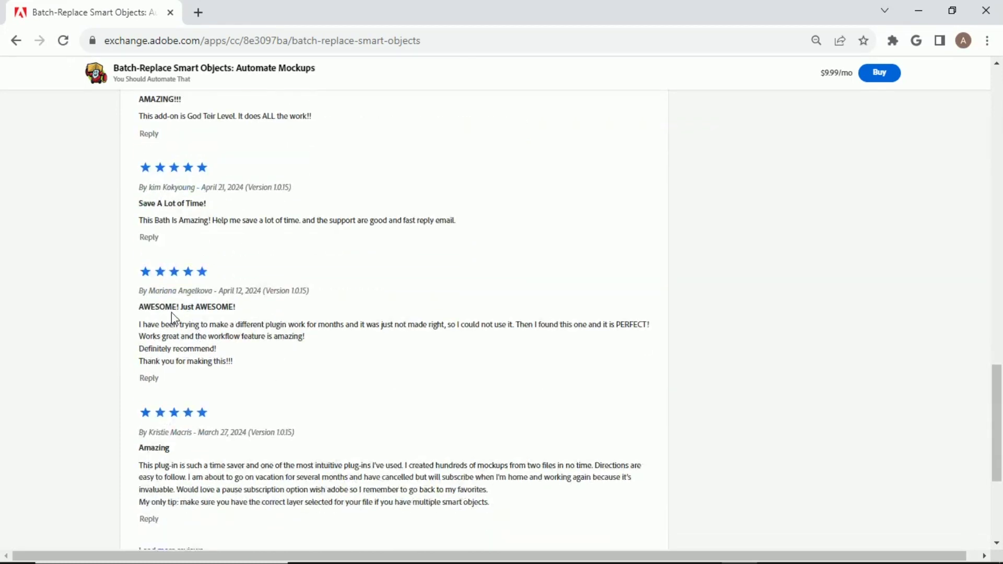
{"action": "key", "text": "Home"}
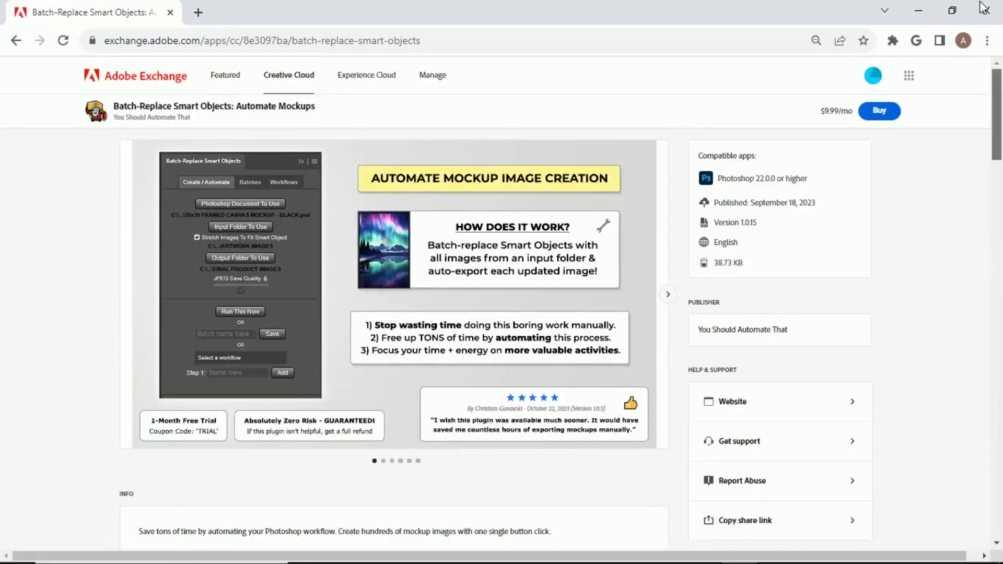
Examine the one-month free trial offer, refund guarantee and plugin description on the Adobe Exchange page.
{"action": "scroll", "coordinate": [74, 243], "scroll_direction": "down", "scroll_amount": 3}
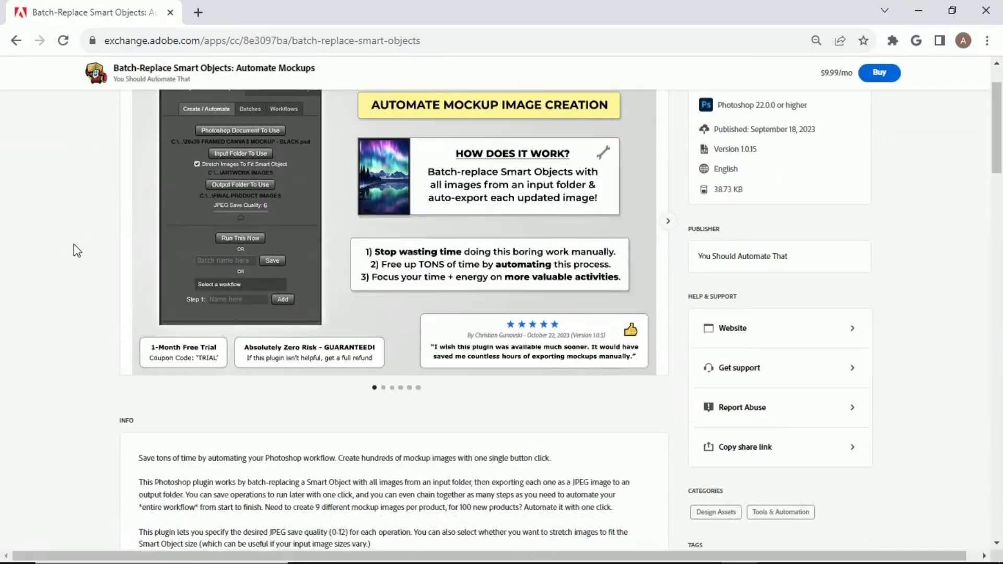
{"action": "scroll", "coordinate": [73, 243], "scroll_direction": "down", "scroll_amount": 1}
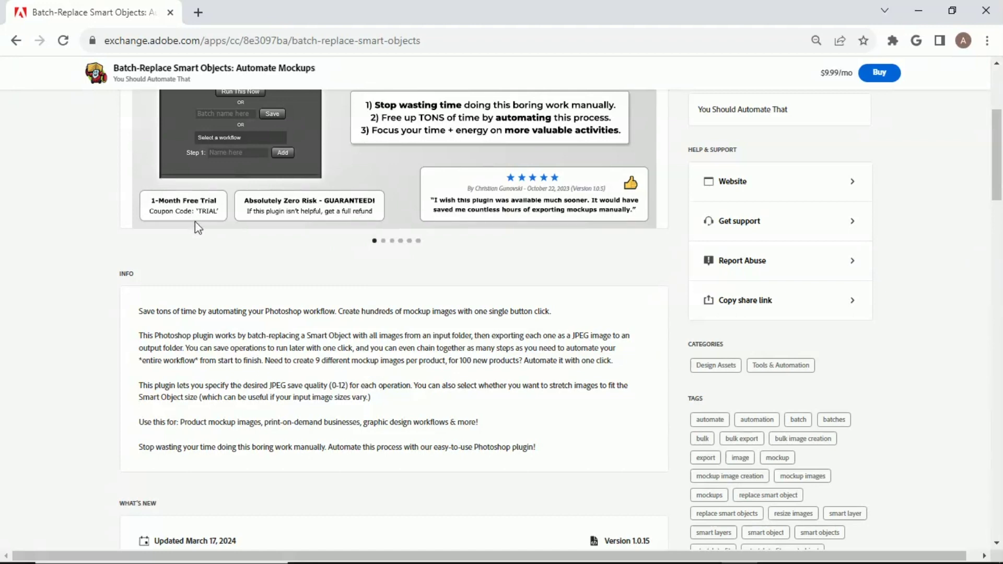
{"action": "scroll", "coordinate": [198, 228], "scroll_direction": "up", "scroll_amount": 4}
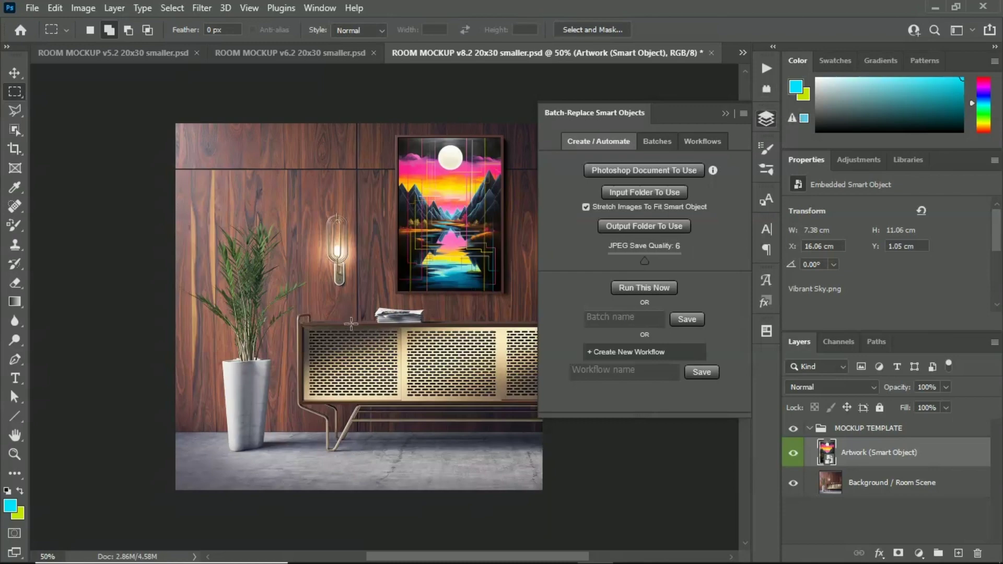
Show the CANVAS ART MOCKUPS workflow in Photoshop, check the ARTWORK IMAGES folder in File Explorer, and return to Photoshop.
{"action": "key", "text": "alt+Tab"}
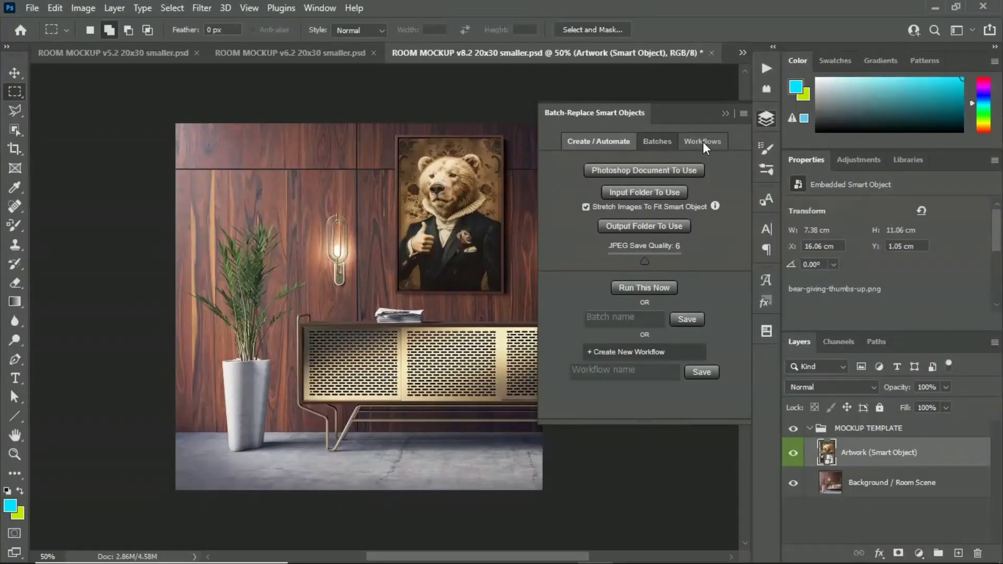
{"action": "left_click", "coordinate": [697, 141]}
{"action": "key", "text": "alt+Tab"}
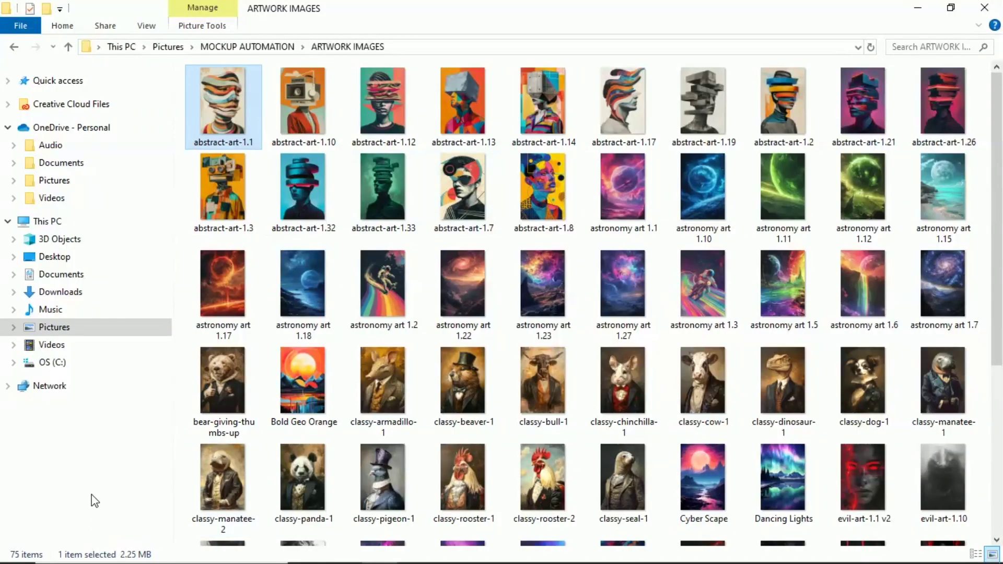
{"action": "key", "text": "alt+Tab"}
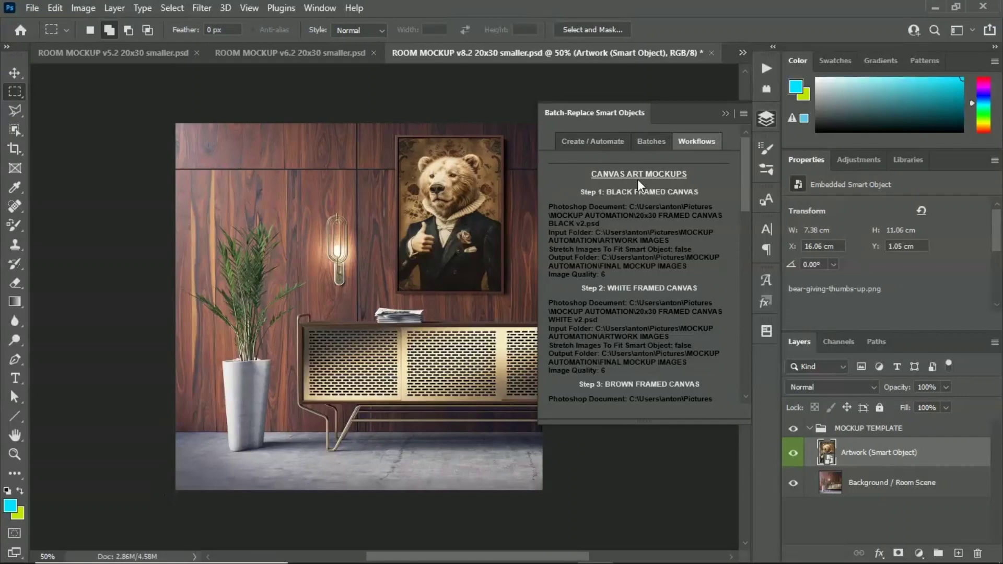
Run the full CANVAS ART MOCKUPS workflow, from the BLACK FRAMED CANVAS step through ROOM MOCKUP 5.
{"action": "scroll", "coordinate": [638, 185], "scroll_direction": "down", "scroll_amount": 10}
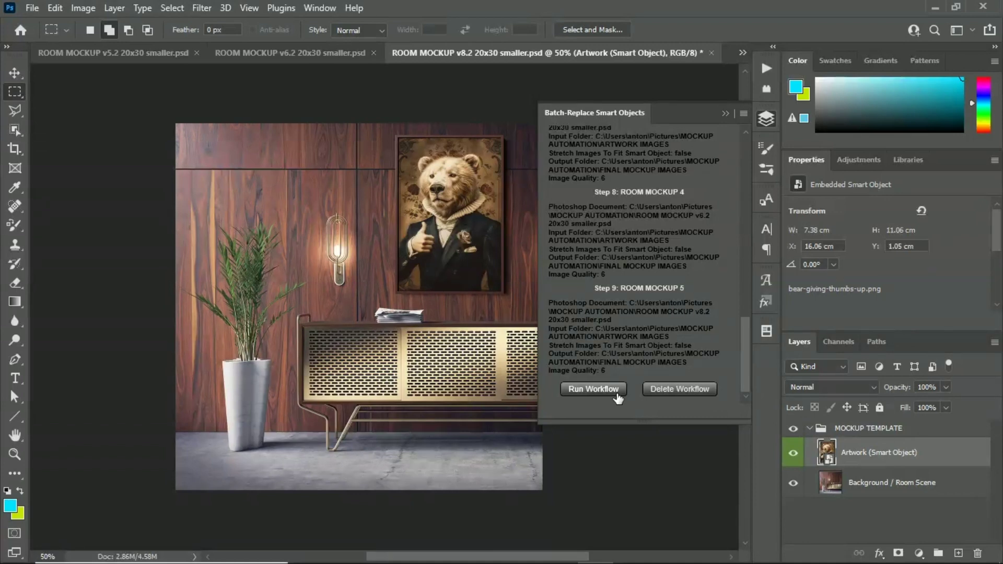
{"action": "left_click", "coordinate": [618, 399]}
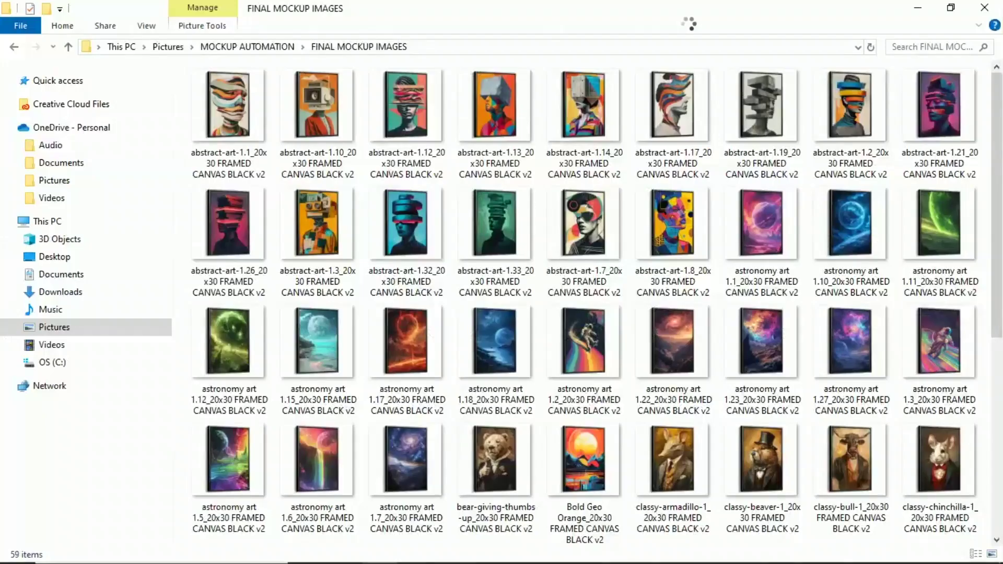
Examine the canvas and room mockups being exported to the FINAL MOCKUP IMAGES folder in File Explorer while the workflow runs.
{"action": "scroll", "coordinate": [933, 166], "scroll_direction": "down", "scroll_amount": 5}
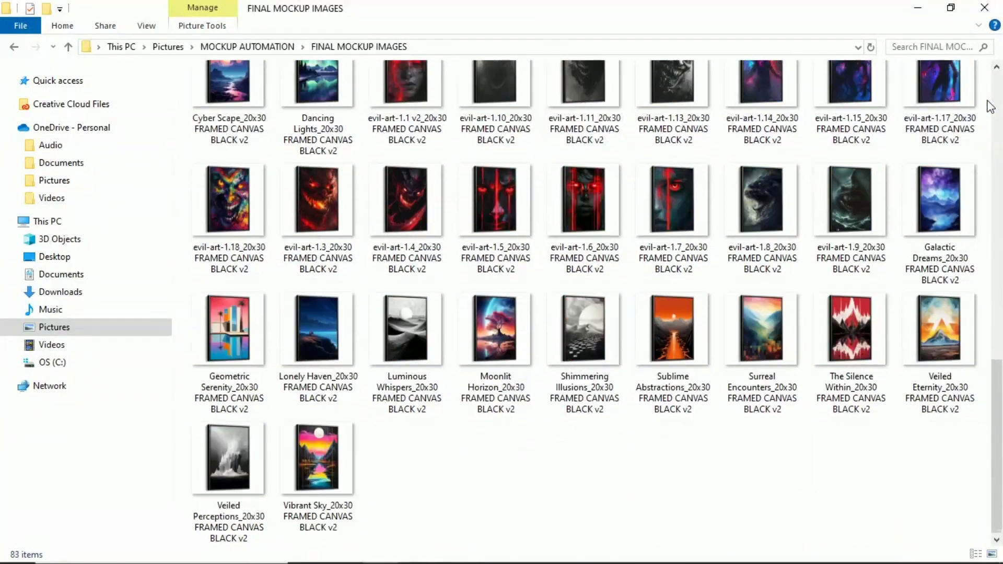
{"action": "scroll", "coordinate": [990, 110], "scroll_direction": "down", "scroll_amount": 3}
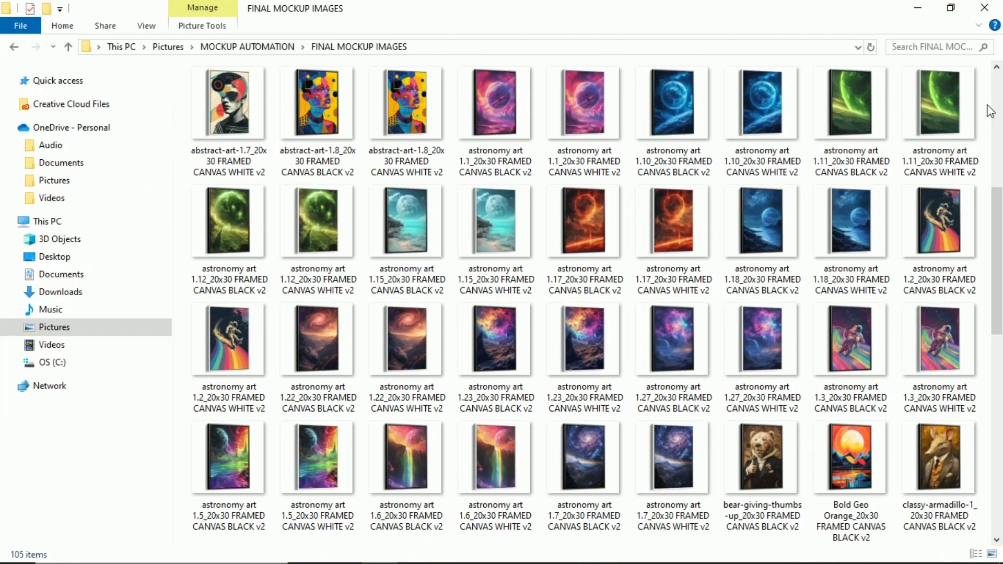
{"action": "scroll", "coordinate": [990, 110], "scroll_direction": "down", "scroll_amount": 5}
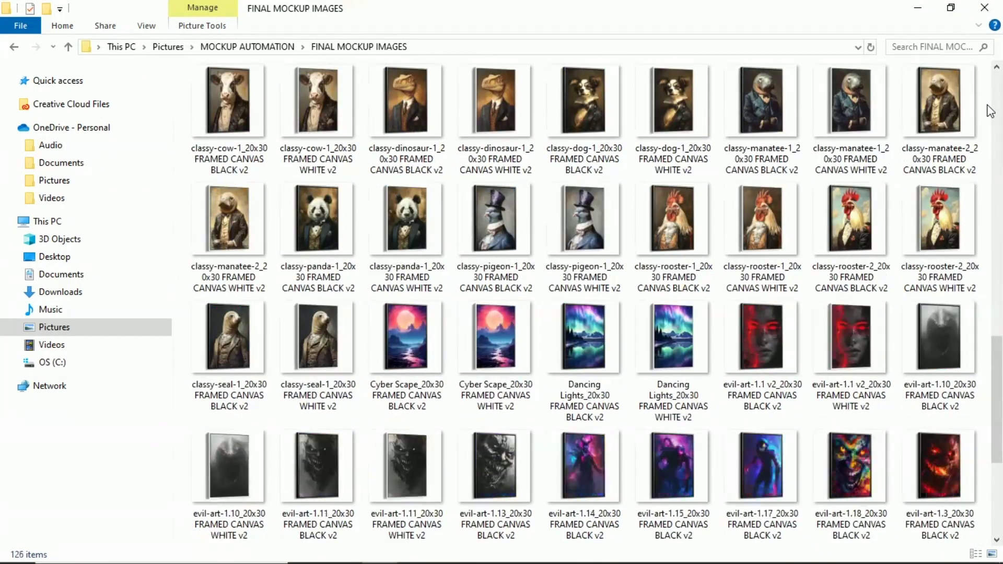
{"action": "scroll", "coordinate": [990, 110], "scroll_direction": "down", "scroll_amount": 5}
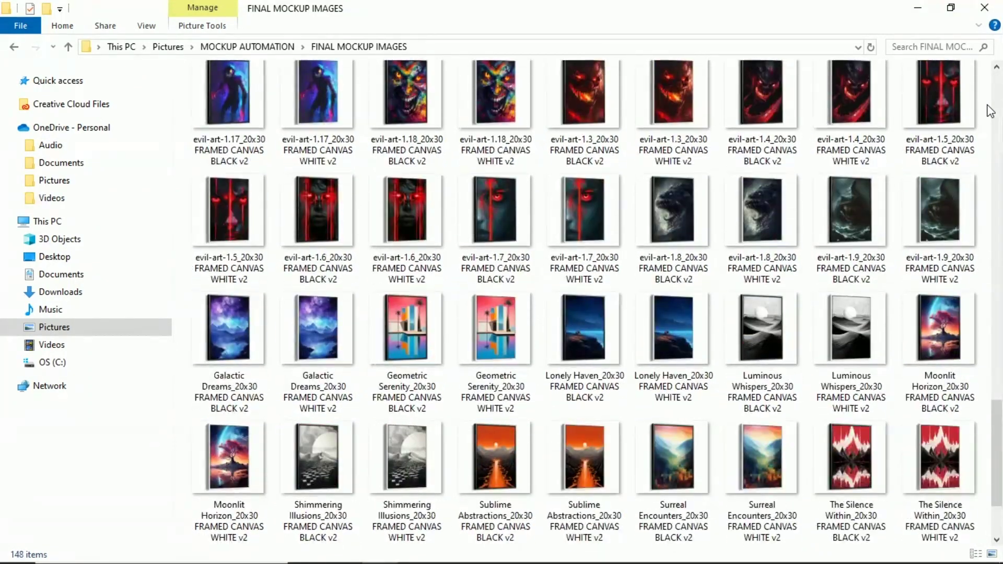
{"action": "scroll", "coordinate": [990, 110], "scroll_direction": "down", "scroll_amount": 3}
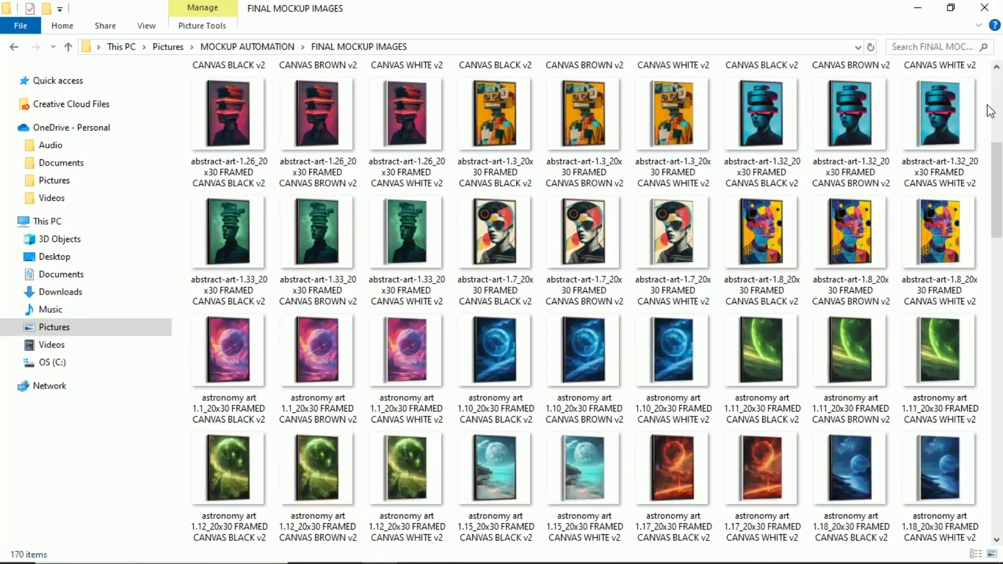
{"action": "scroll", "coordinate": [990, 110], "scroll_direction": "down", "scroll_amount": 5}
{"action": "scroll", "coordinate": [990, 110], "scroll_direction": "down", "scroll_amount": 10}
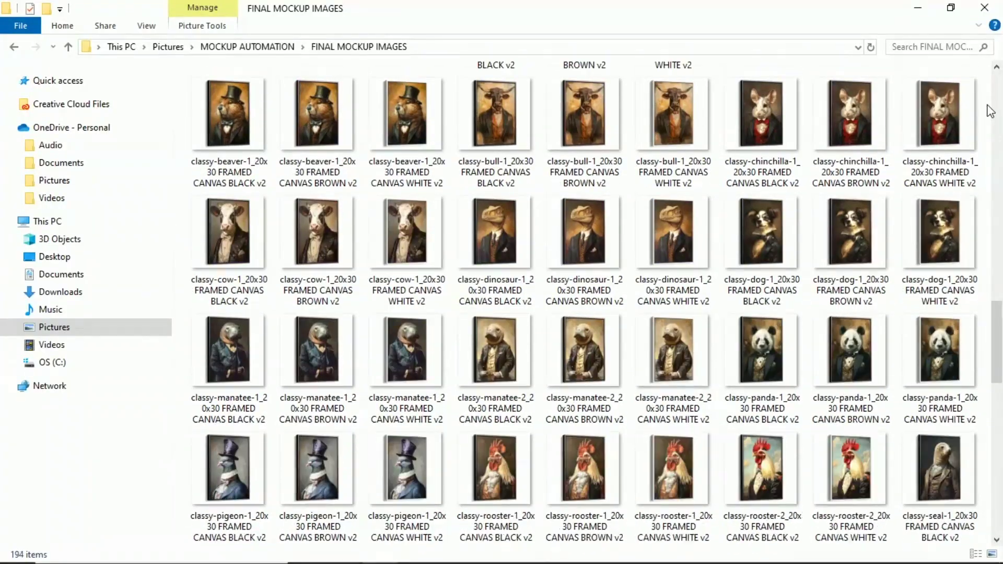
{"action": "scroll", "coordinate": [990, 110], "scroll_direction": "down", "scroll_amount": 5}
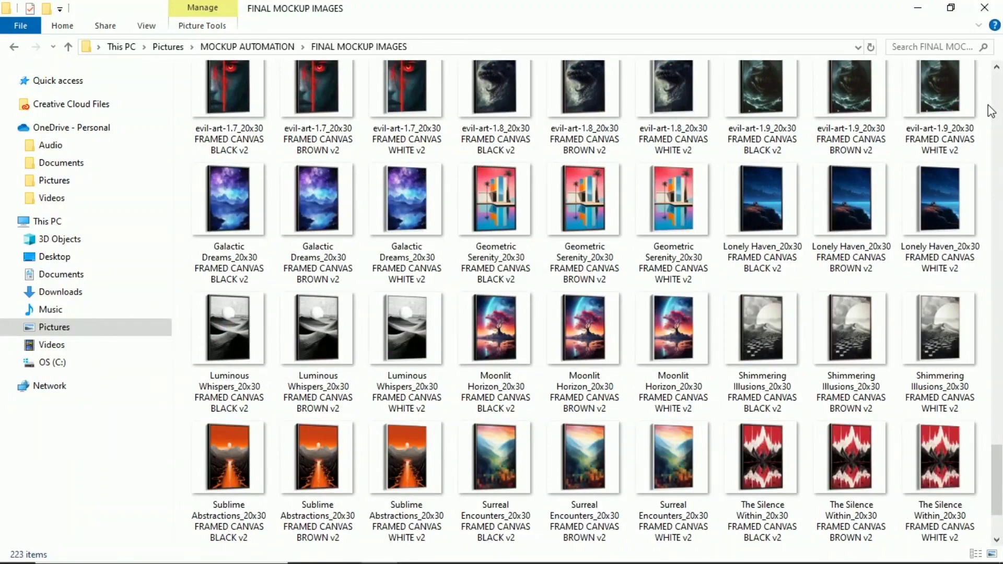
{"action": "scroll", "coordinate": [990, 110], "scroll_direction": "down", "scroll_amount": 10}
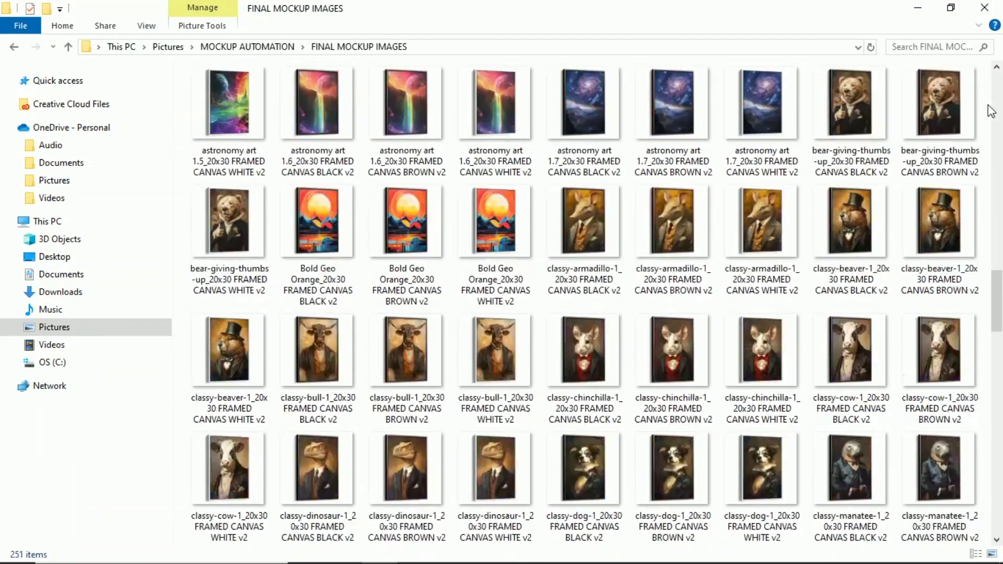
{"action": "scroll", "coordinate": [990, 111], "scroll_direction": "down", "scroll_amount": 15}
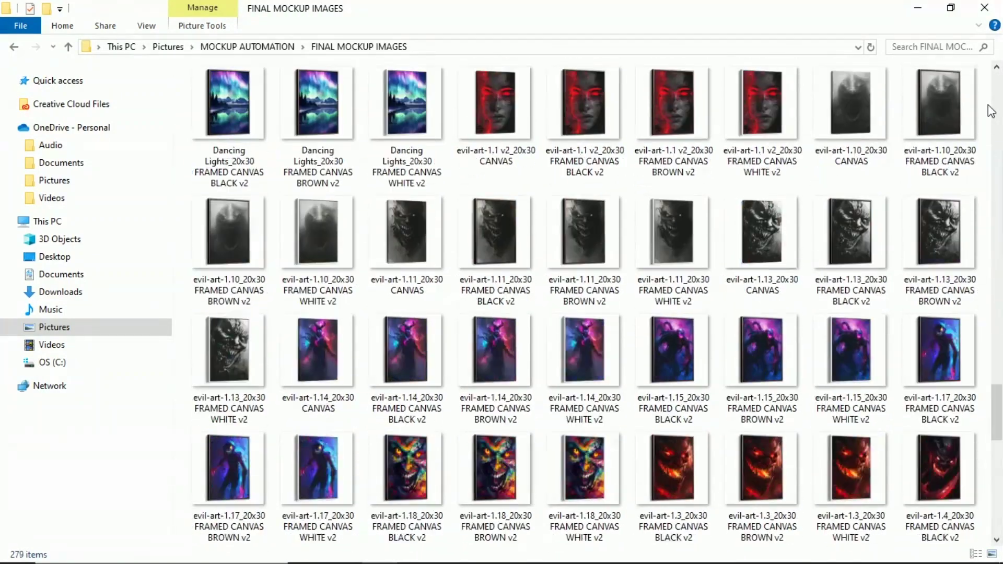
{"action": "scroll", "coordinate": [991, 111], "scroll_direction": "down", "scroll_amount": 10}
{"action": "scroll", "coordinate": [990, 111], "scroll_direction": "down", "scroll_amount": 15}
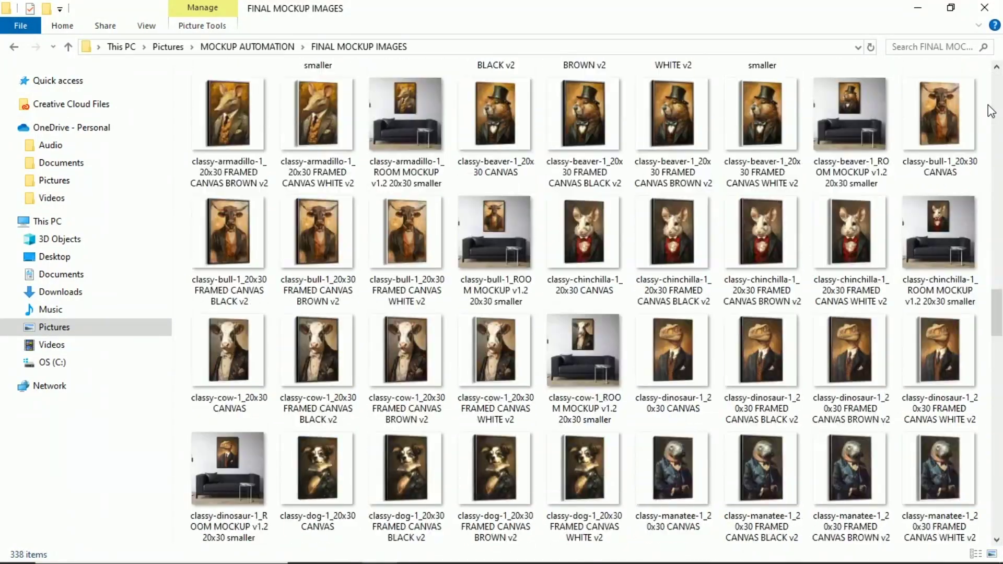
{"action": "scroll", "coordinate": [992, 116], "scroll_direction": "down", "scroll_amount": 10}
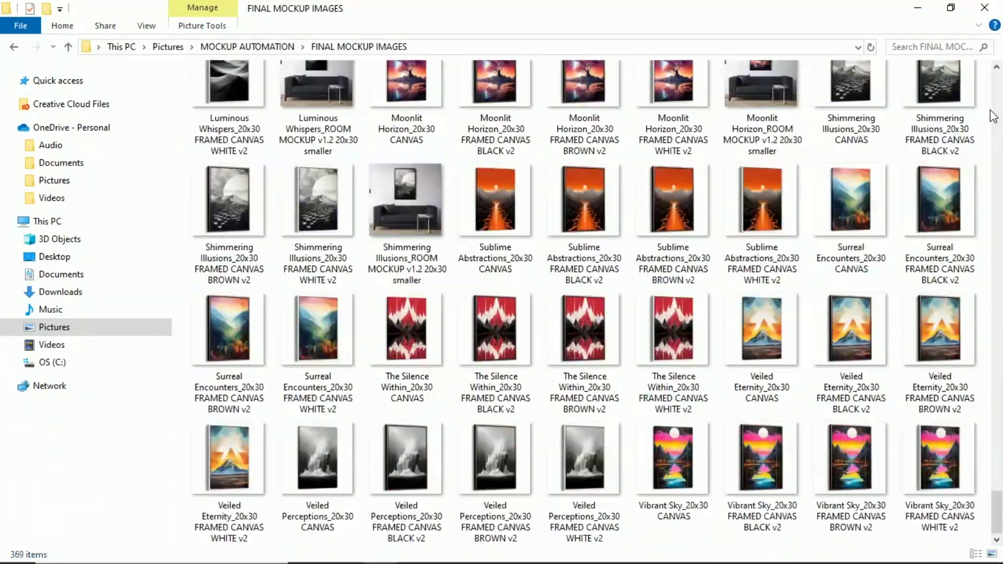
{"action": "scroll", "coordinate": [990, 117], "scroll_direction": "down", "scroll_amount": 15}
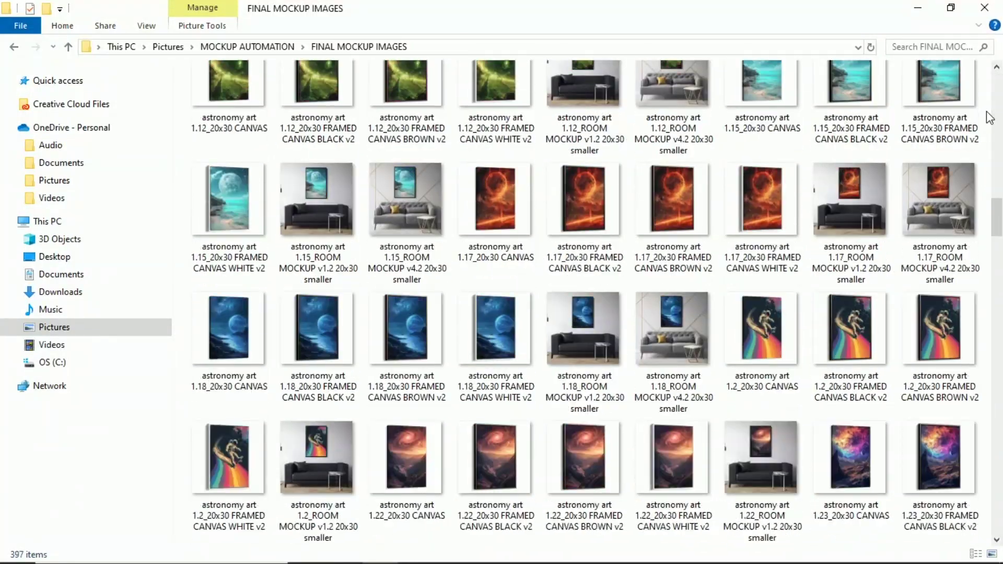
{"action": "scroll", "coordinate": [989, 116], "scroll_direction": "down", "scroll_amount": 20}
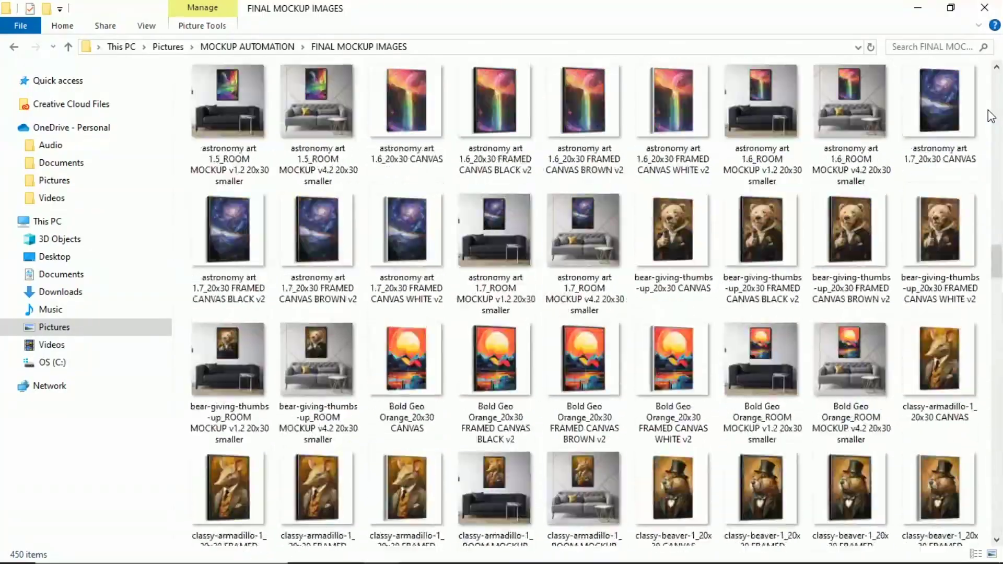
{"action": "key", "text": "alt+Tab"}
{"action": "key", "text": "Escape"}
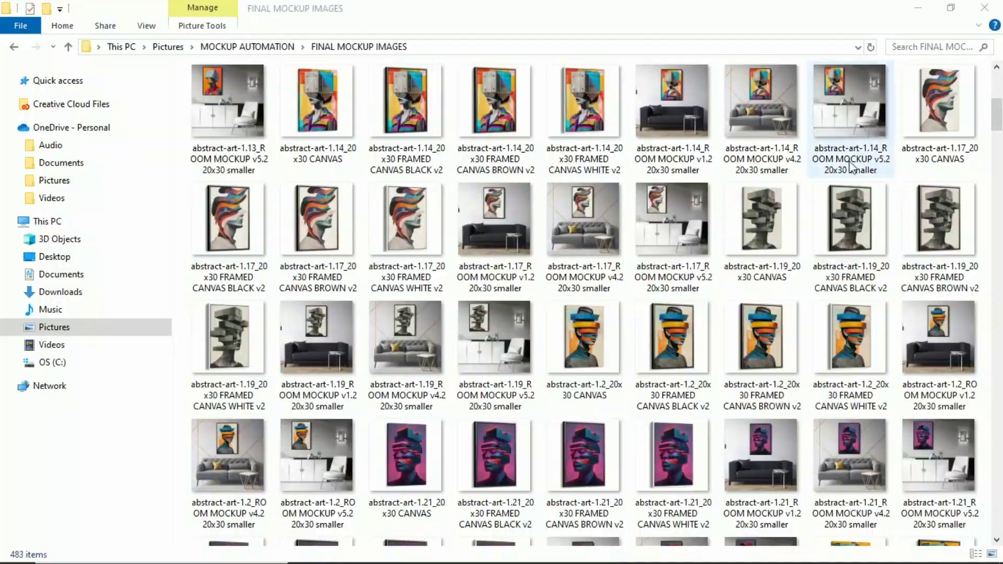
{"action": "key", "text": "alt+Tab"}
{"action": "key", "text": "alt+Tab"}
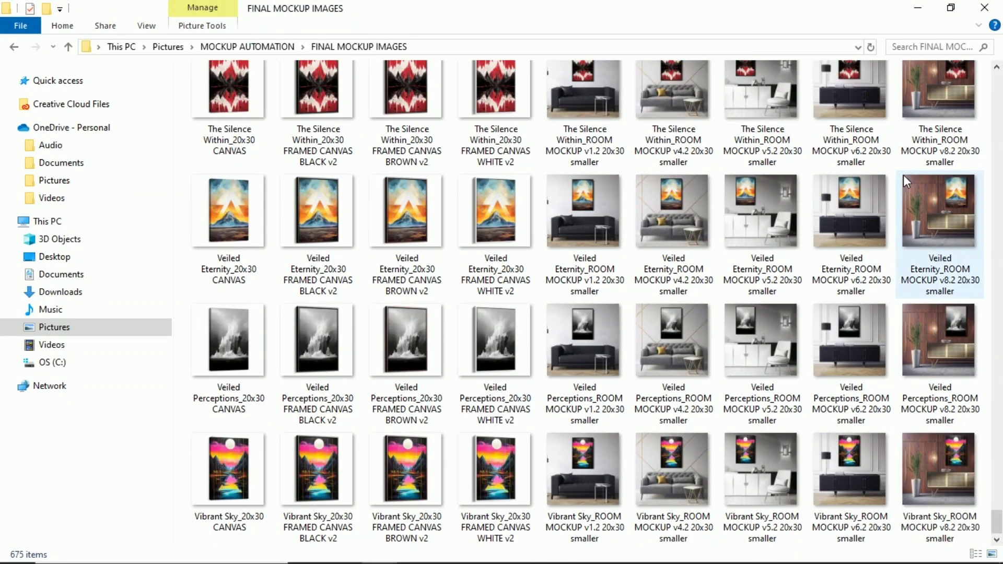
Switch to Photoshop and review the CANVAS ART MOCKUPS workflow back to its first step.
{"action": "key", "text": "alt"}
{"action": "key", "text": "alt+Tab"}
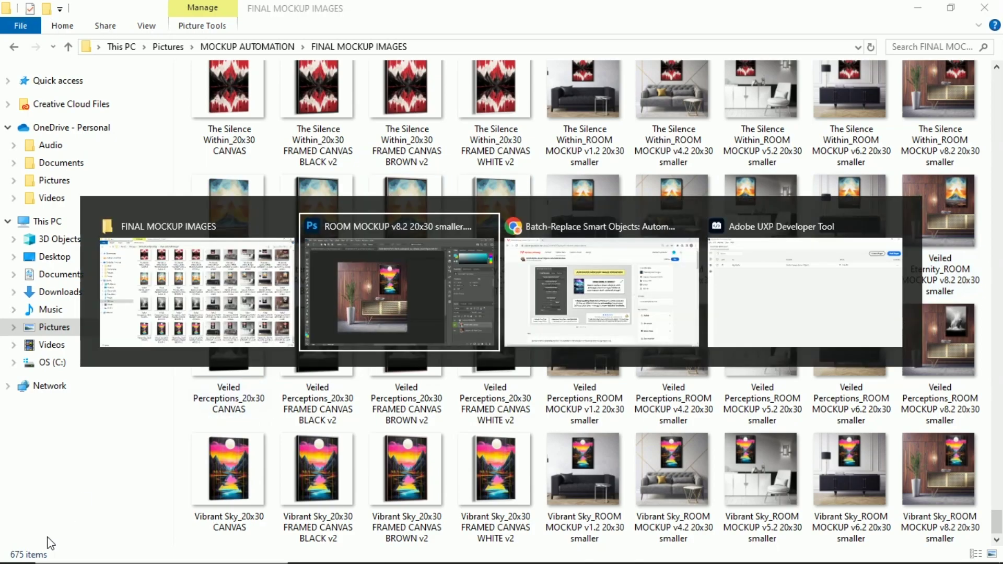
{"action": "left_click", "coordinate": [648, 280]}
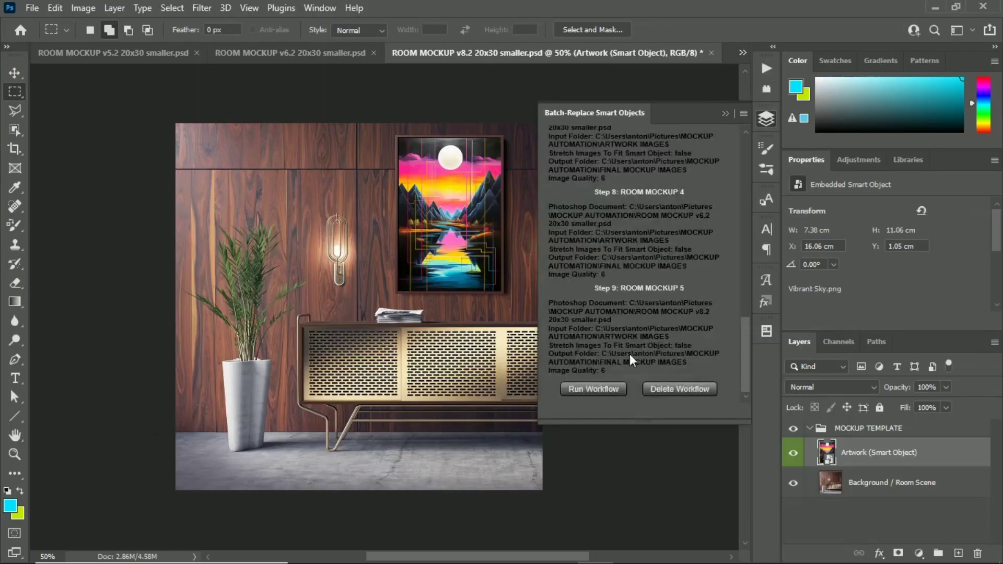
{"action": "scroll", "coordinate": [622, 147], "scroll_direction": "up", "scroll_amount": 10}
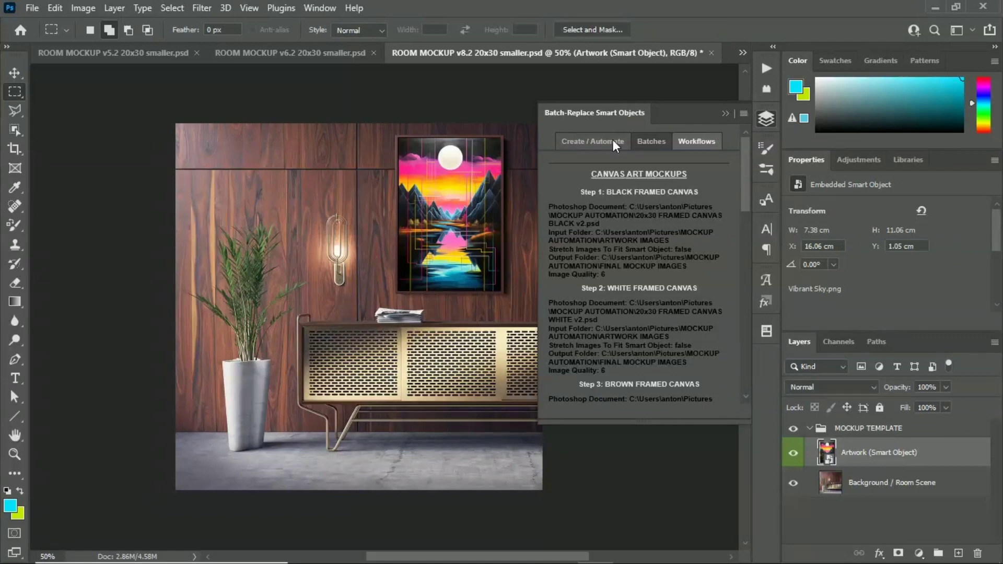
Compare the exported mockups in File Explorer with the workflow's final steps in Photoshop, and switch to the plugin's Adobe Exchange page in the browser.
{"action": "key", "text": "alt+Tab"}
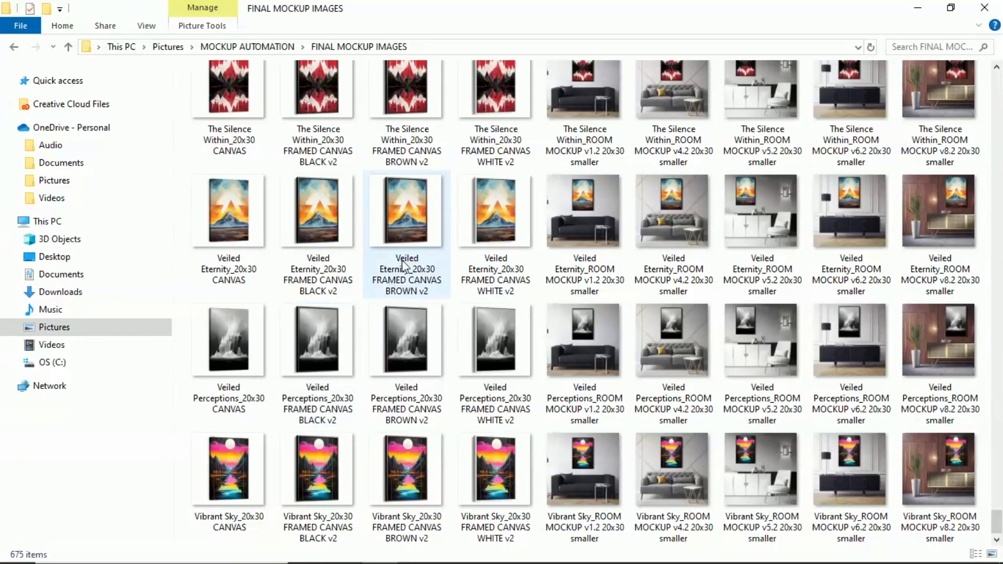
{"action": "key", "text": "alt+Tab"}
{"action": "scroll", "coordinate": [593, 187], "scroll_direction": "down", "scroll_amount": 12}
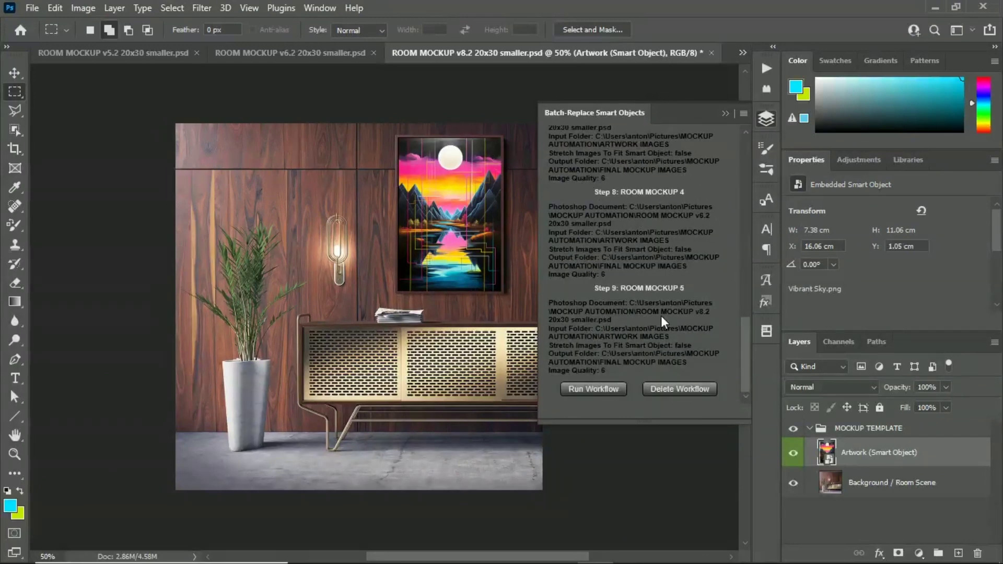
{"action": "key", "text": "alt+Tab"}
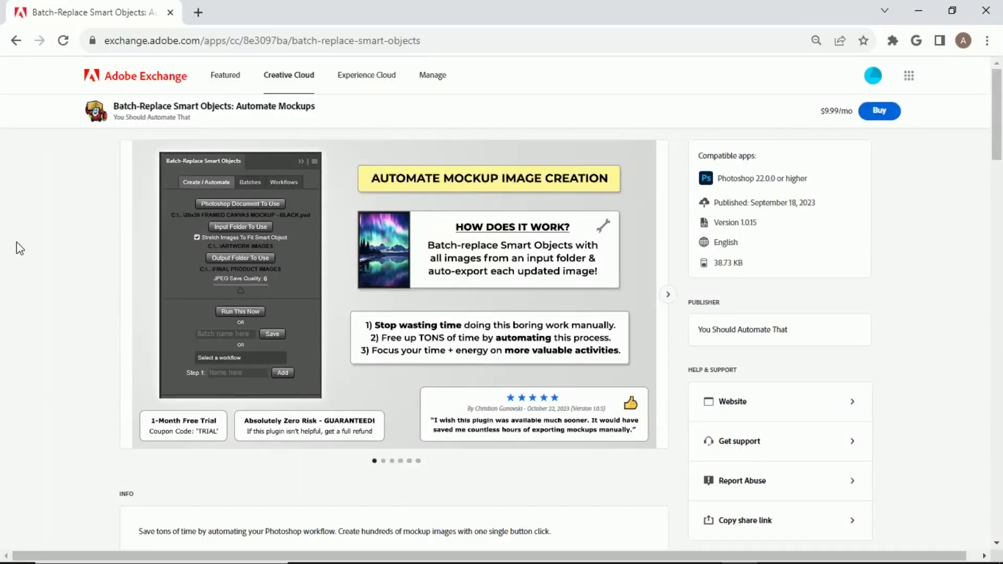